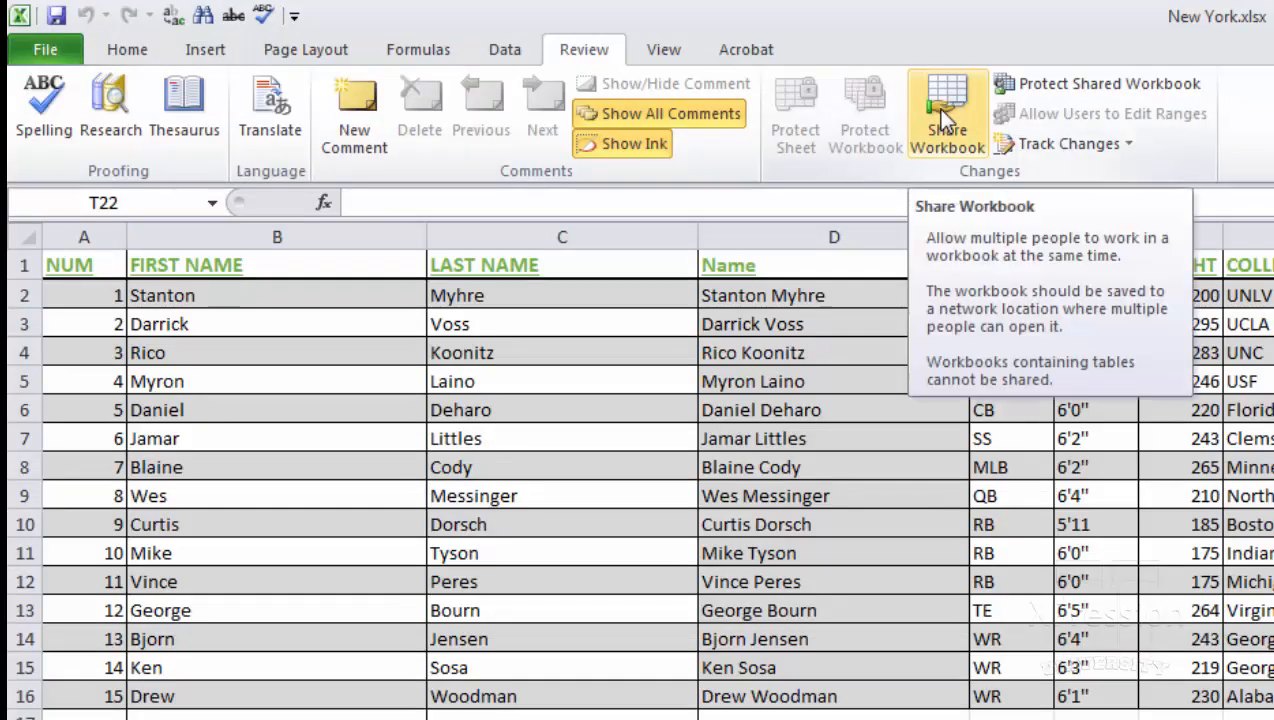
# - Share the New York.xlsx workbook, allowing changes by more than one user at the same time
pyautogui.click(943, 110)
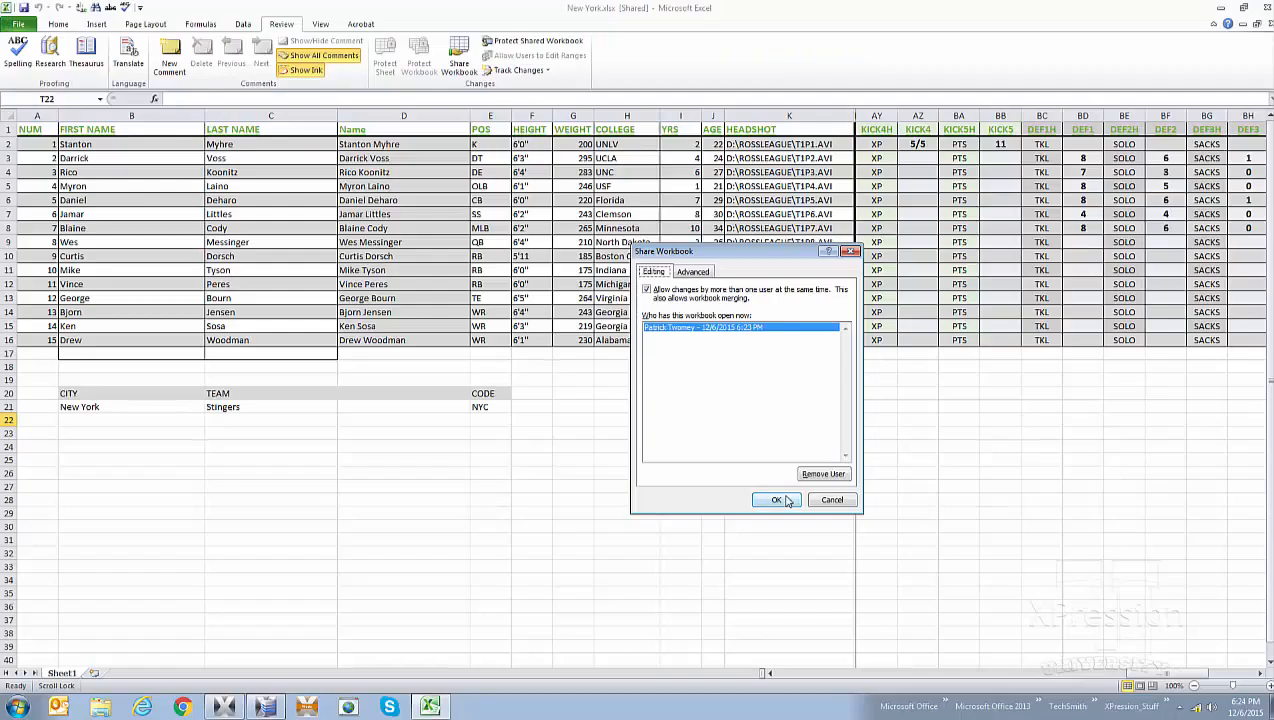
pyautogui.click(674, 596)
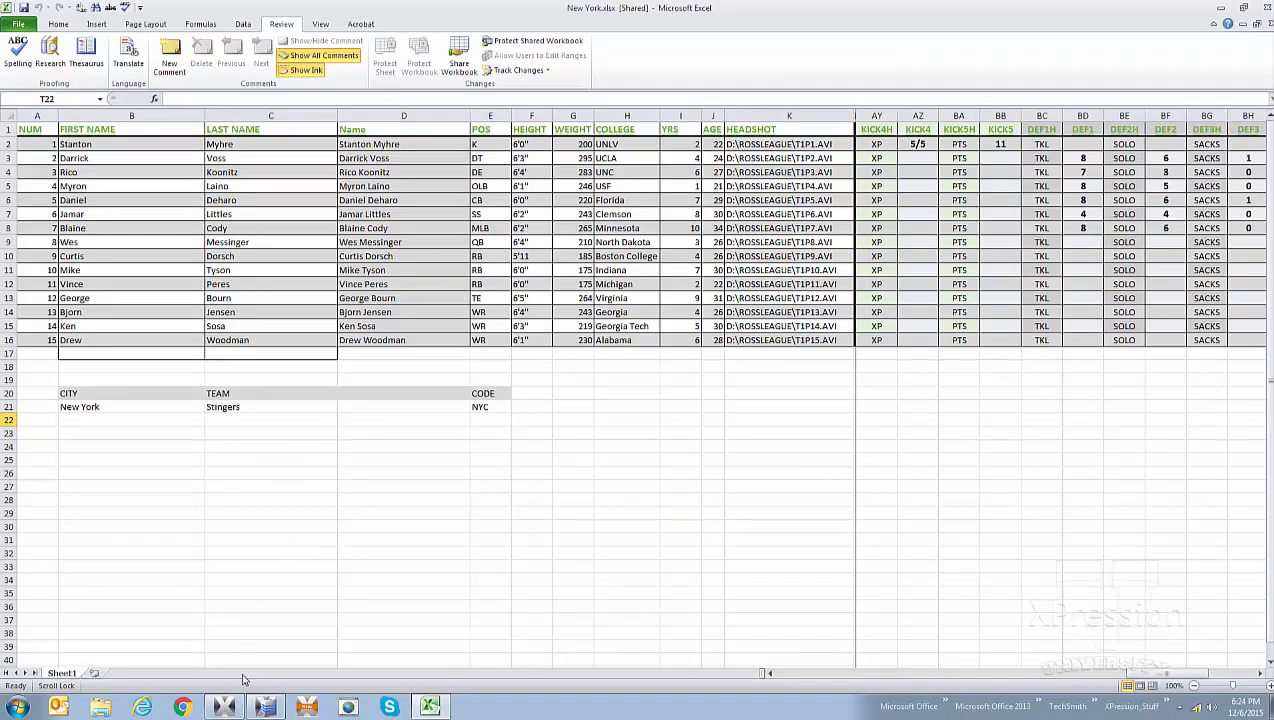
# - Switch to XPression Studio and check its list of available licenses for DataLinq support
pyautogui.click(226, 708)
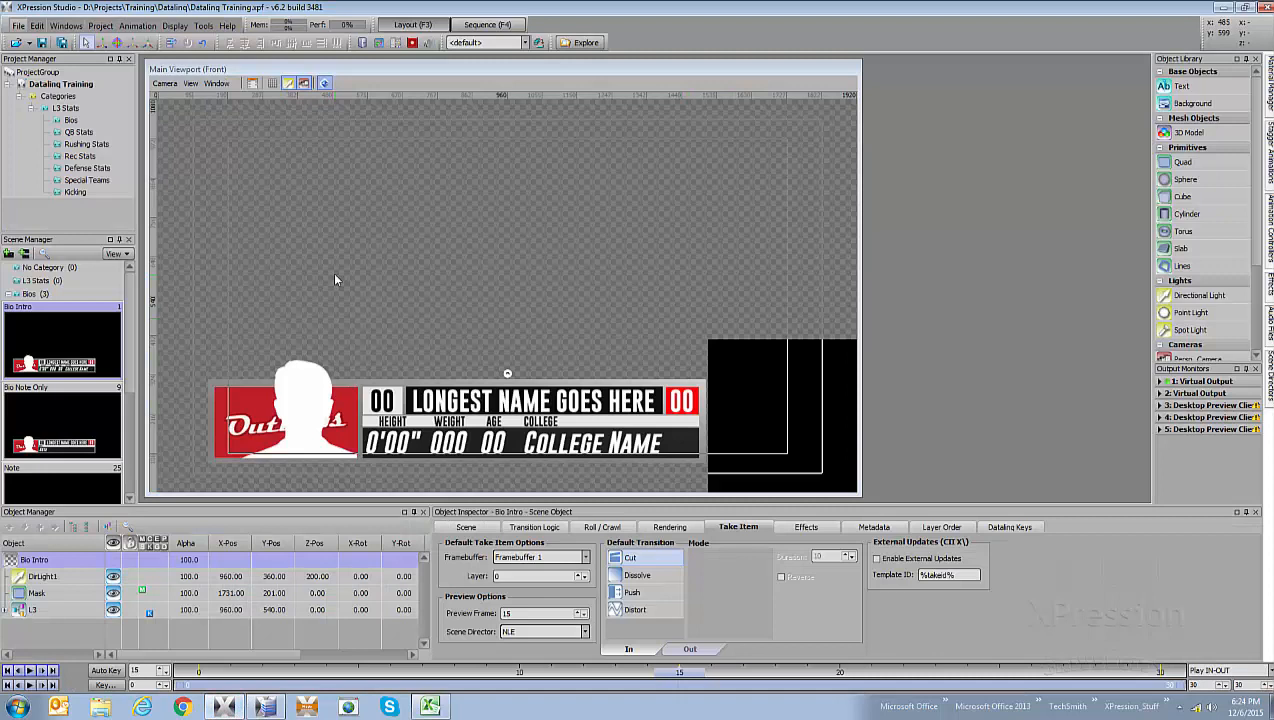
pyautogui.moveTo(265, 710)
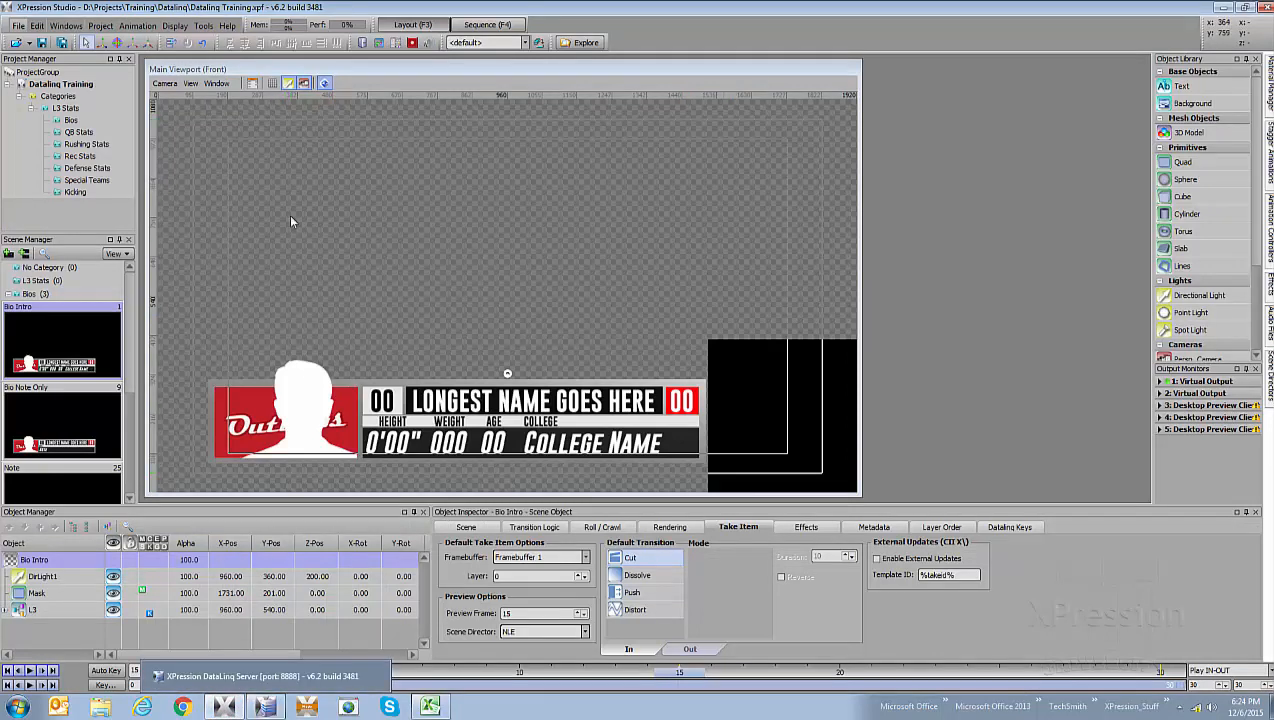
pyautogui.click(227, 26)
pyautogui.click(247, 88)
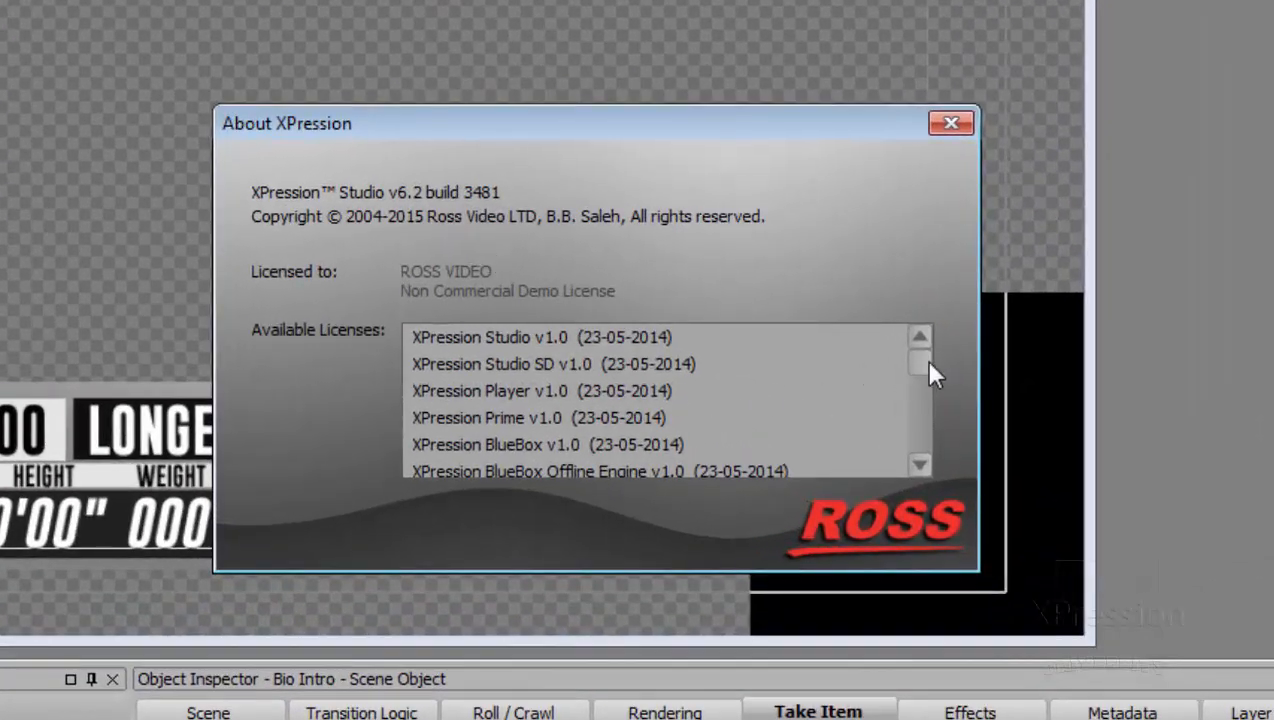
pyautogui.moveTo(920, 363); pyautogui.dragTo(932, 400)
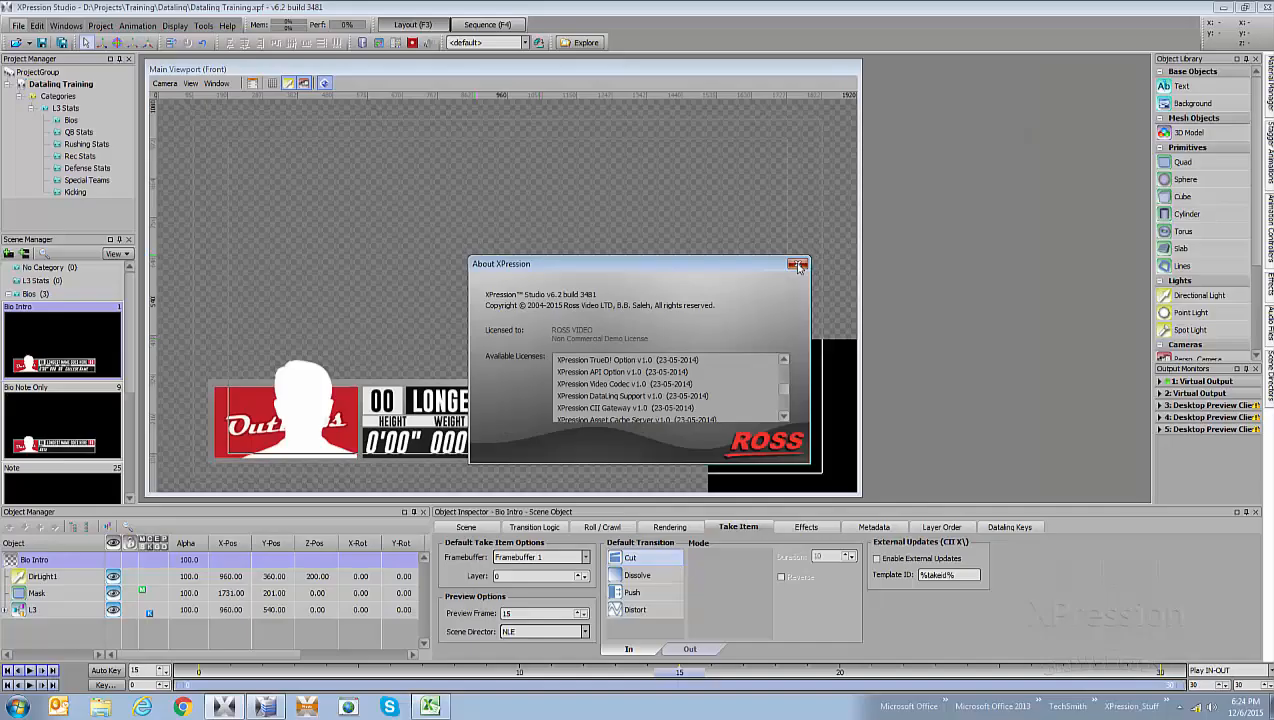
pyautogui.click(951, 123)
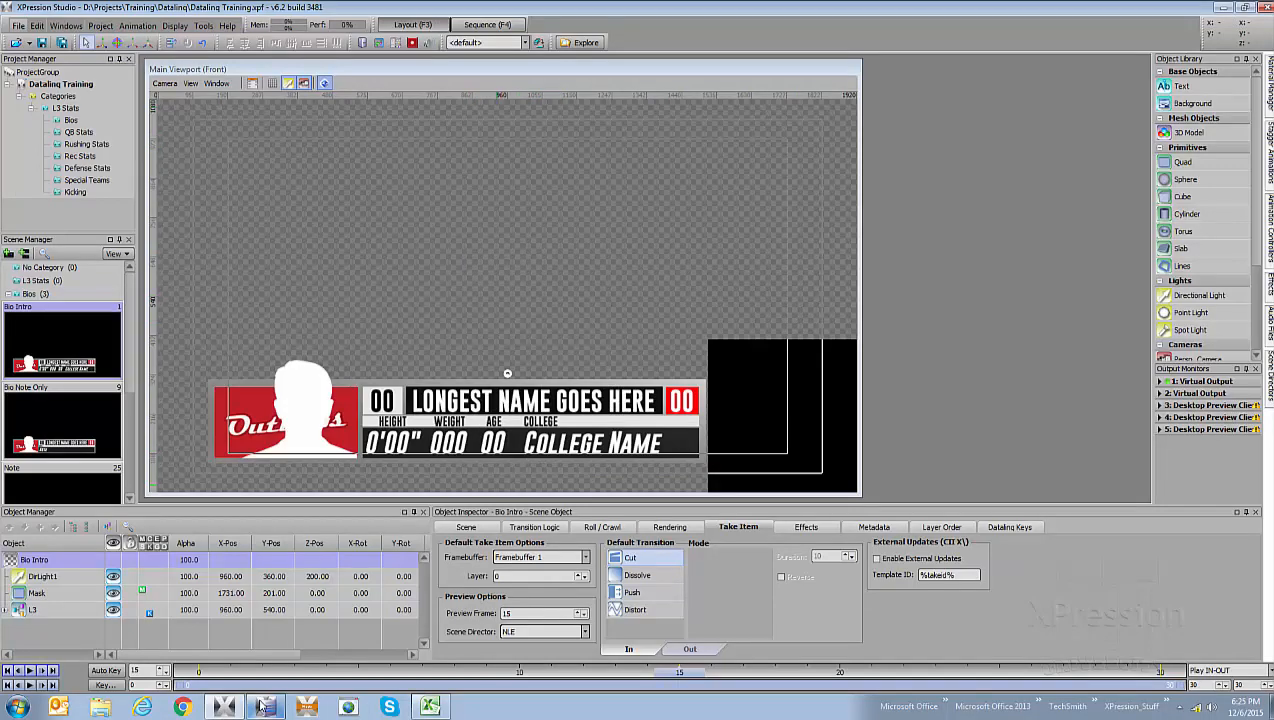
# - Switch to XPression DataLinq Server and add a new ADODB DataLinq source
pyautogui.click(302, 707)
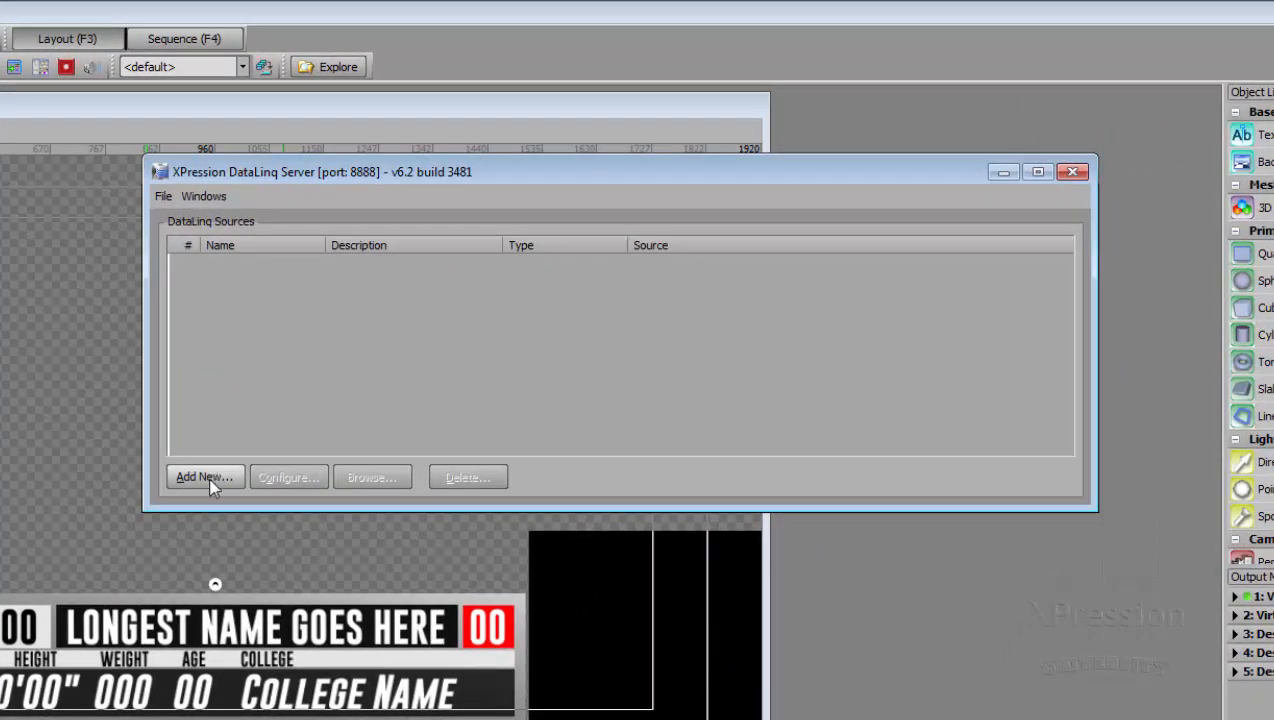
pyautogui.click(205, 478)
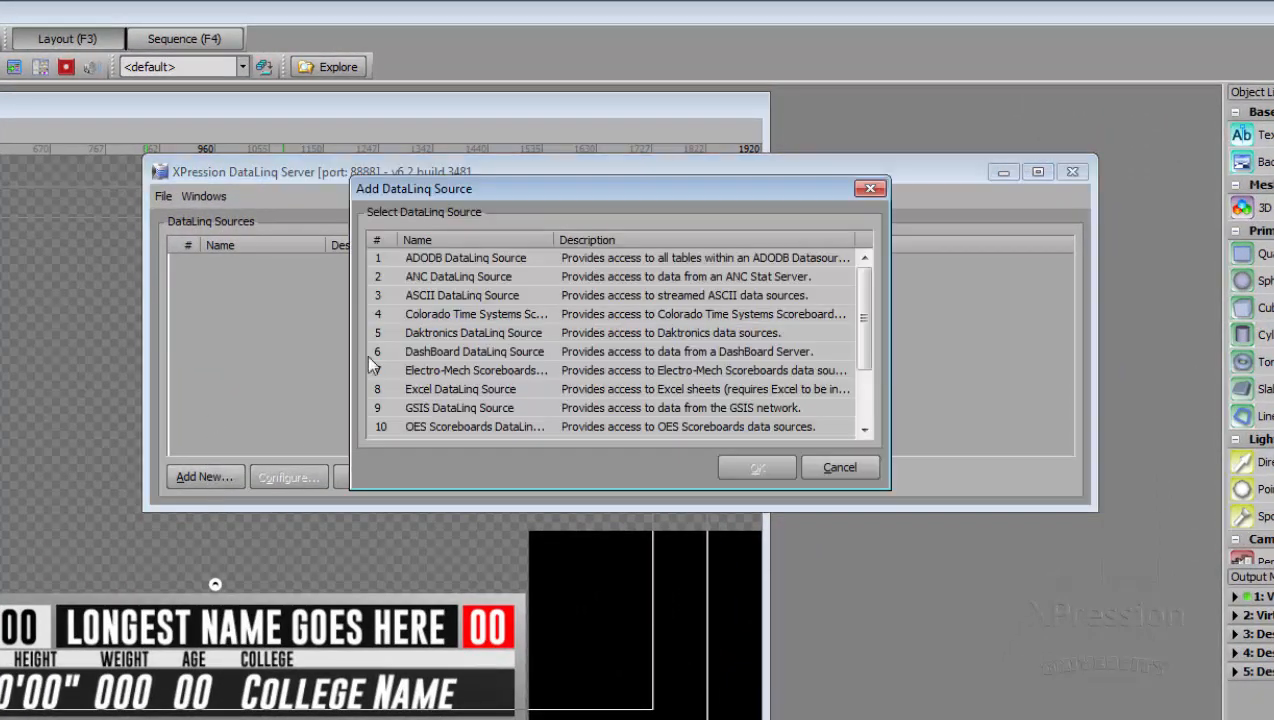
pyautogui.click(459, 261)
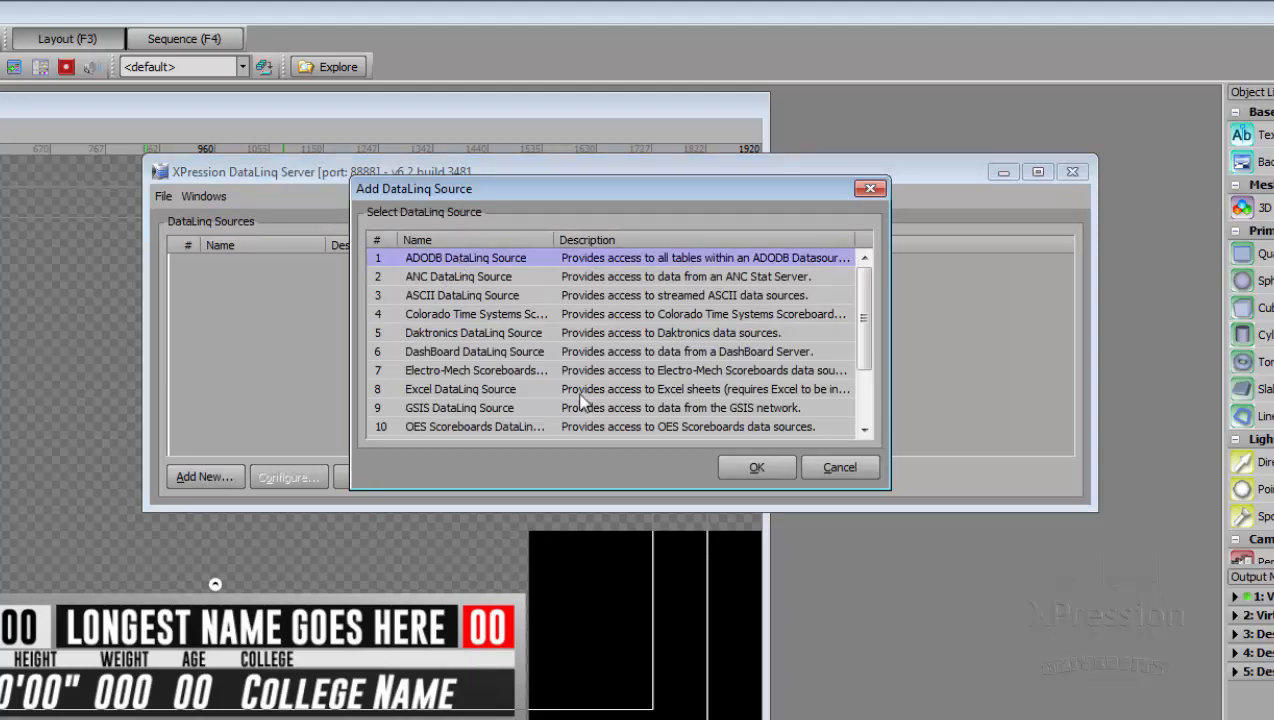
pyautogui.click(757, 469)
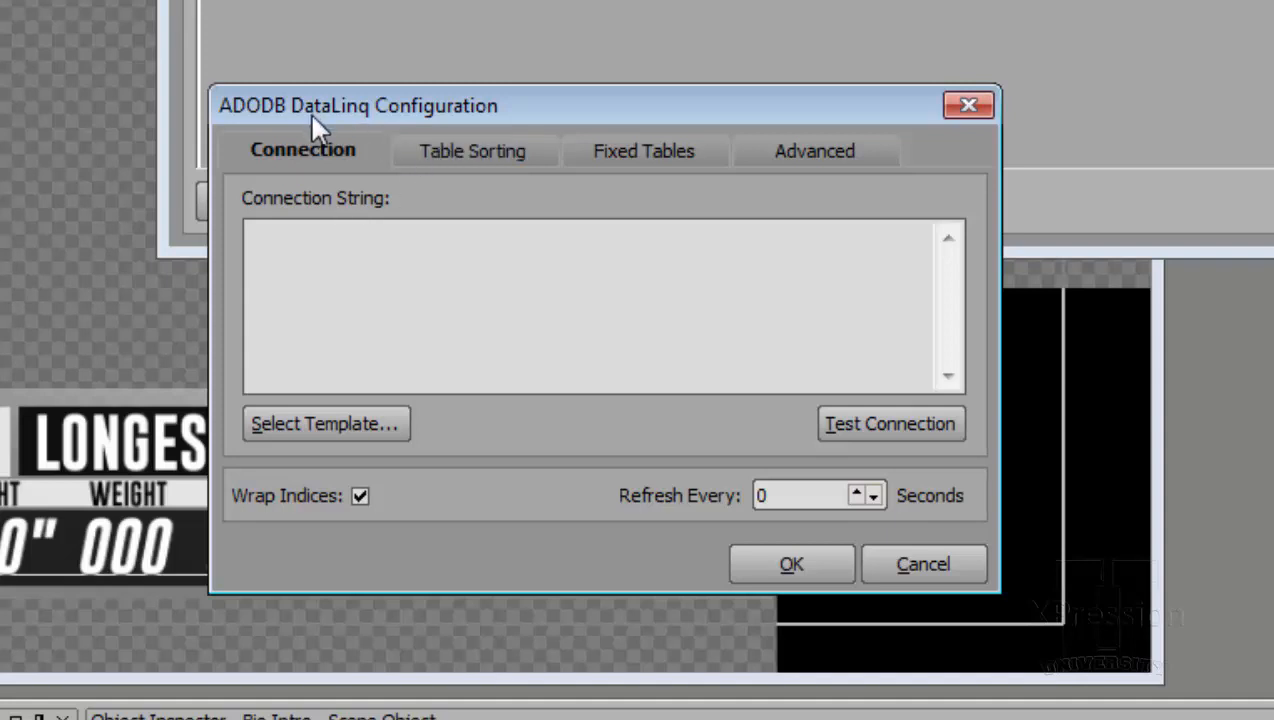
# - Fill the source's connection string from the Excel (XLSX) template
pyautogui.click(346, 423)
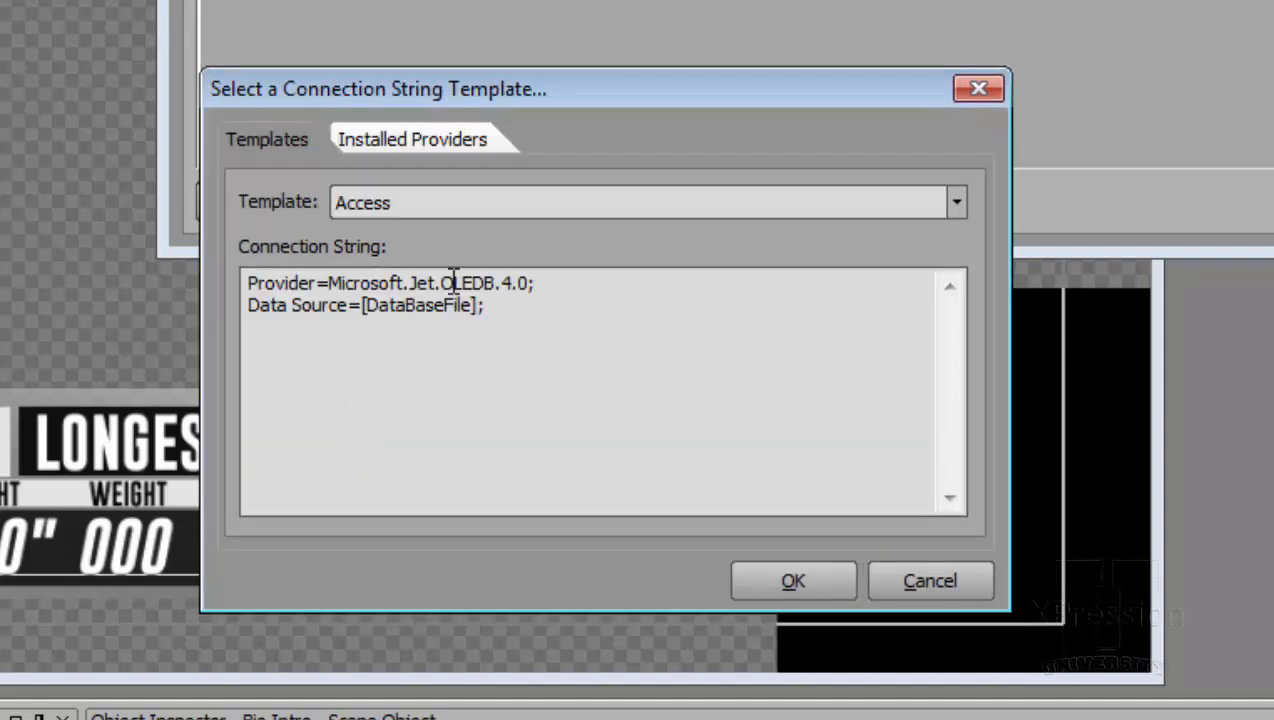
pyautogui.click(956, 204)
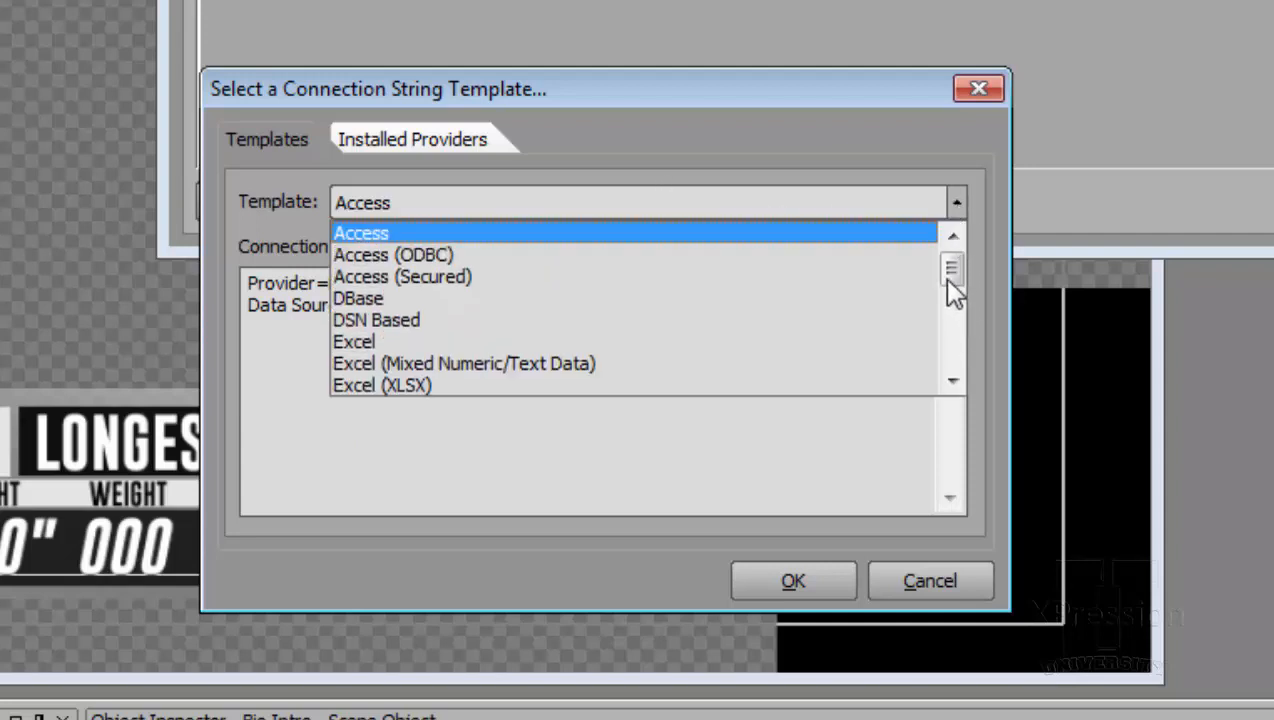
pyautogui.moveTo(946, 278)
pyautogui.mouseDown()
pyautogui.moveTo(965, 381)
pyautogui.moveTo(960, 280)
pyautogui.moveTo(957, 296)
pyautogui.mouseUp()
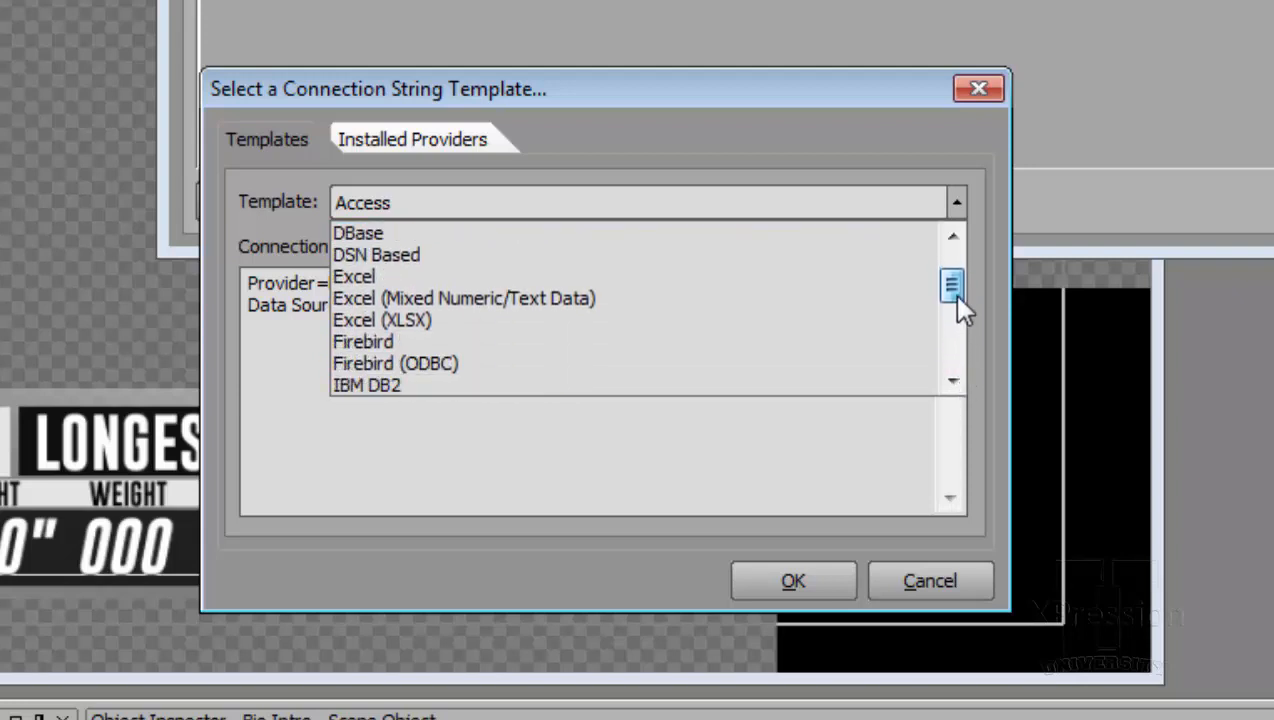
pyautogui.click(578, 320)
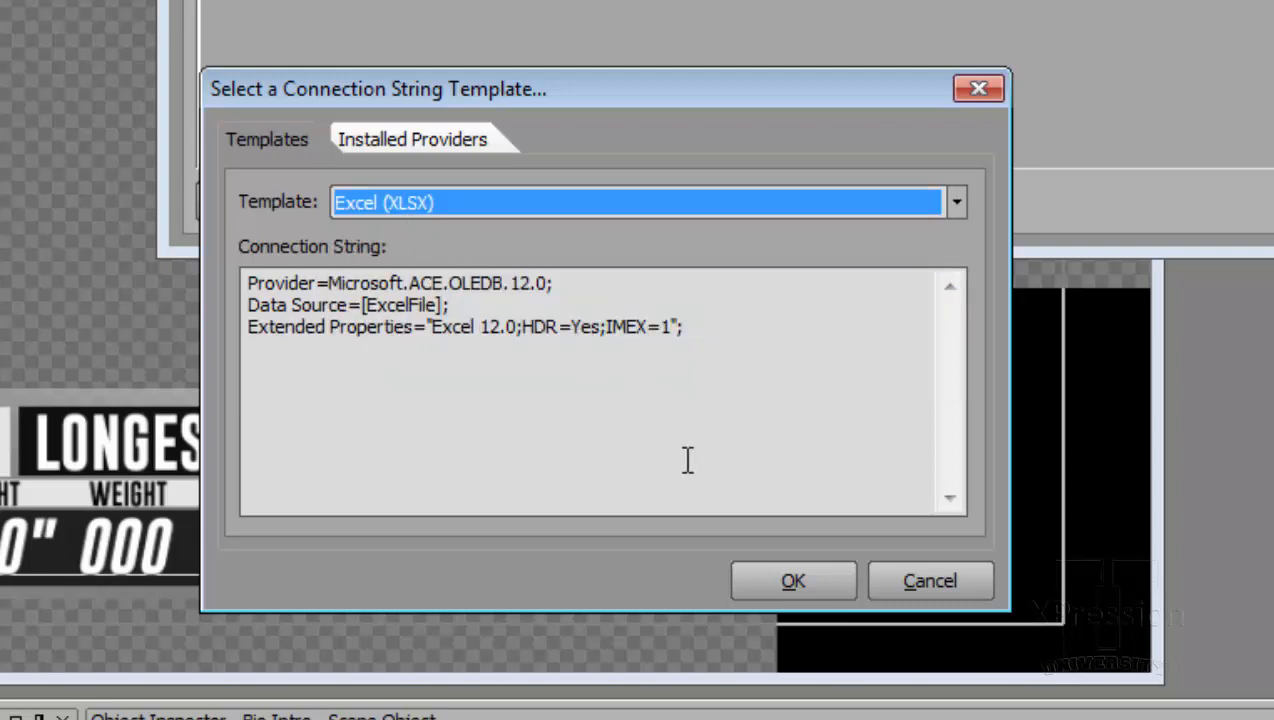
pyautogui.click(780, 580)
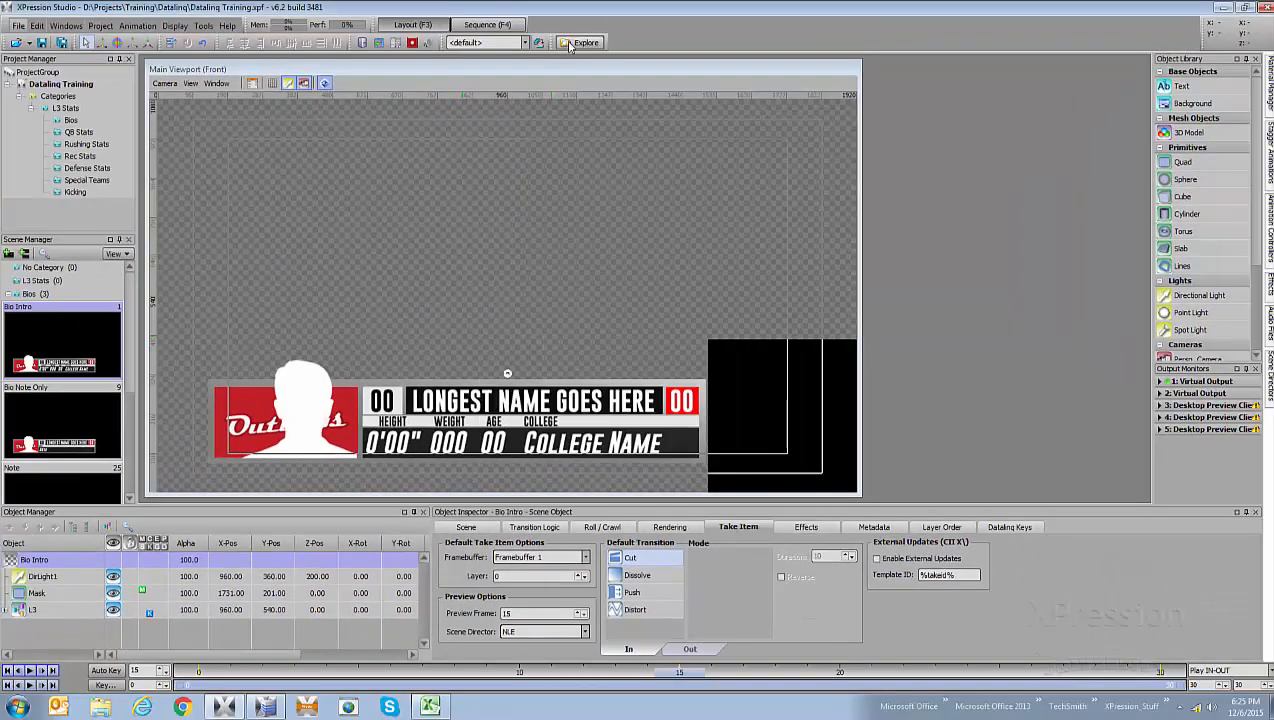
# - Copy the full path of New York.xlsx from the project's Misc folder
pyautogui.click(572, 44)
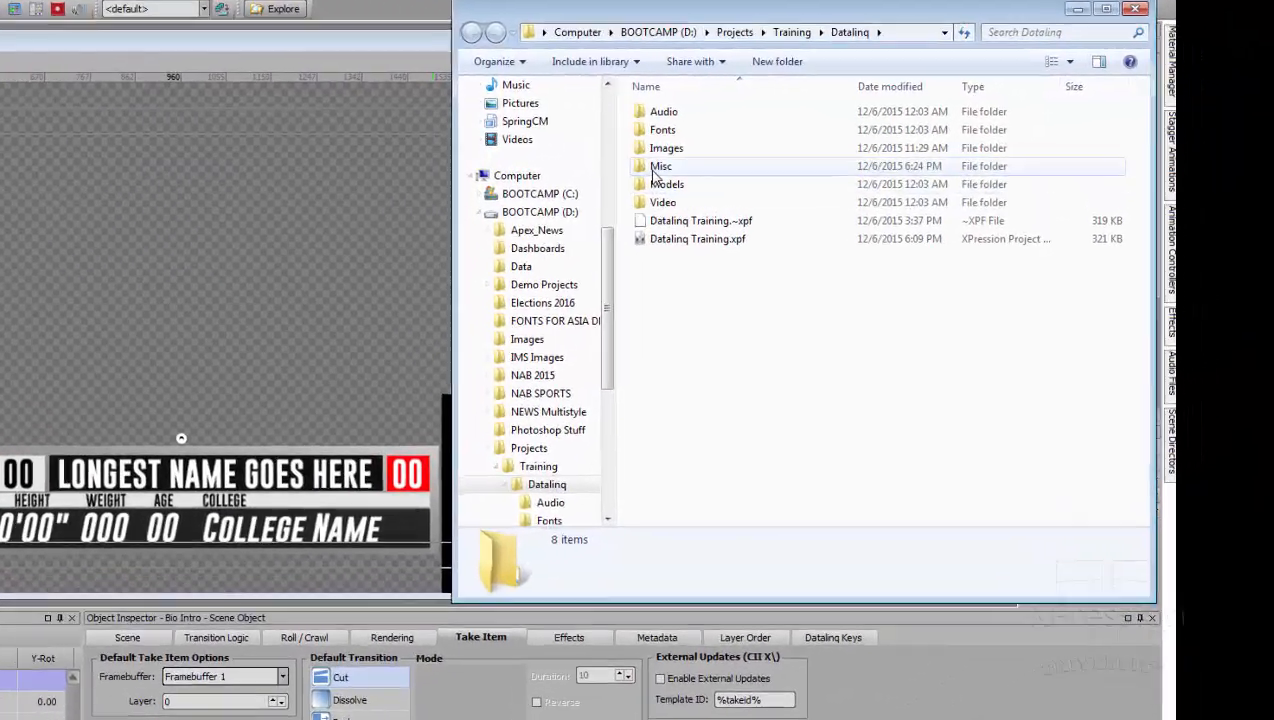
pyautogui.doubleClick(876, 163)
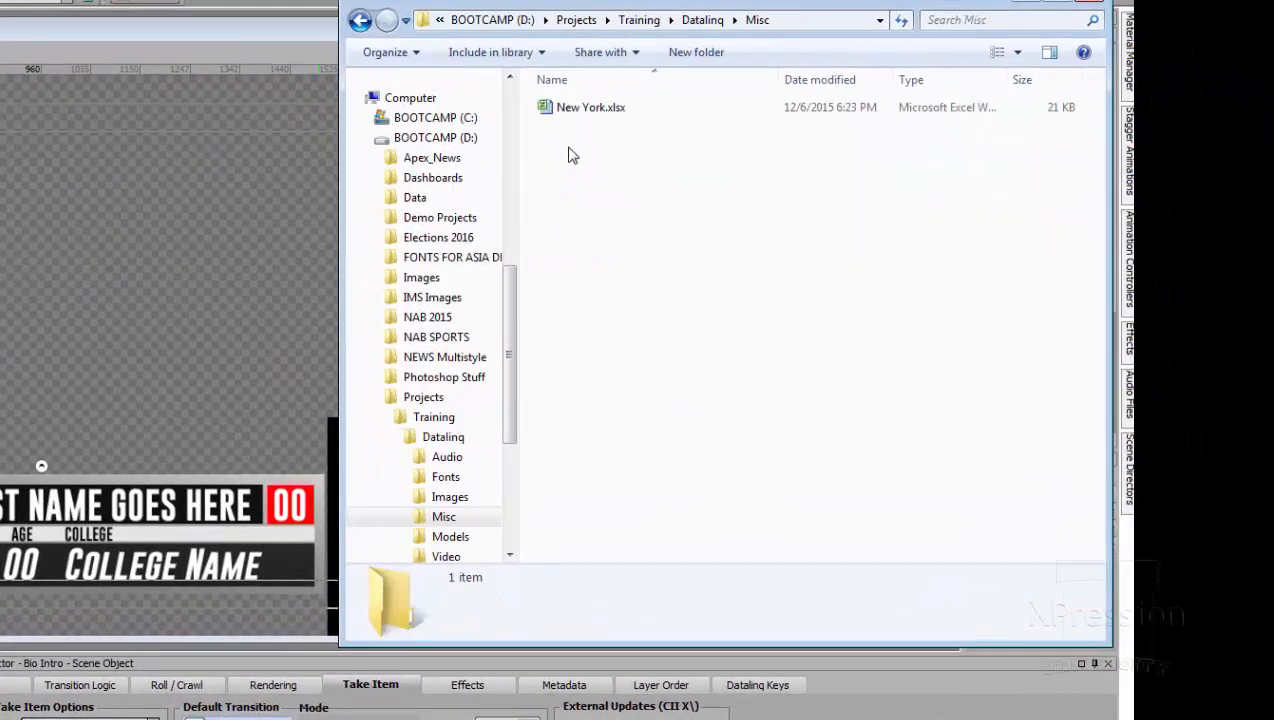
pyautogui.click(583, 116)
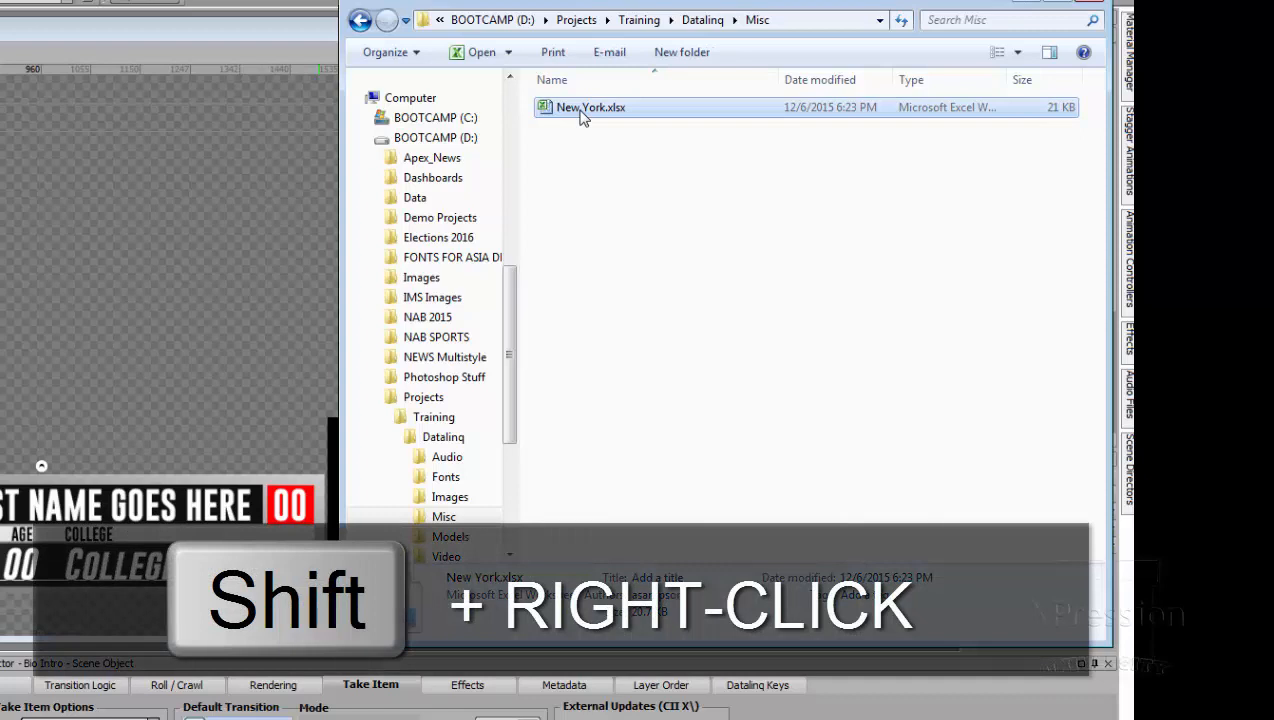
pyautogui.keyDown('shift'); pyautogui.rightClick(583, 116); pyautogui.keyUp('shift')
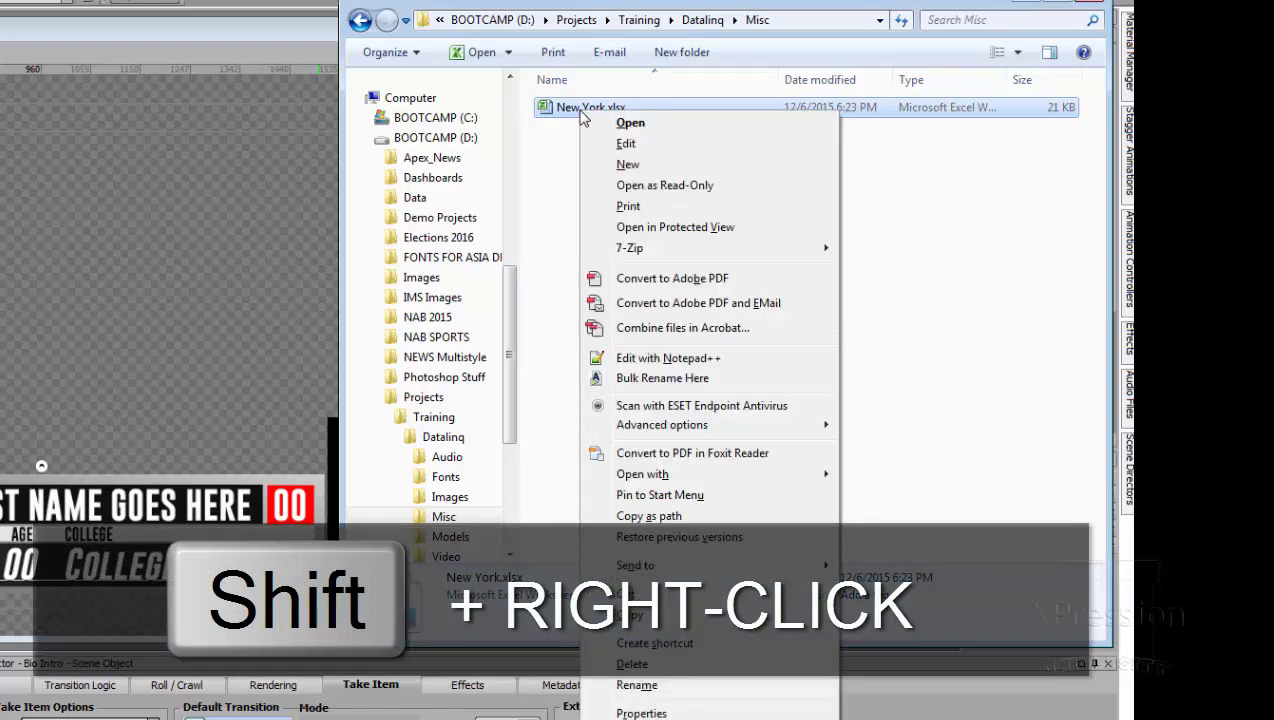
pyautogui.click(703, 518)
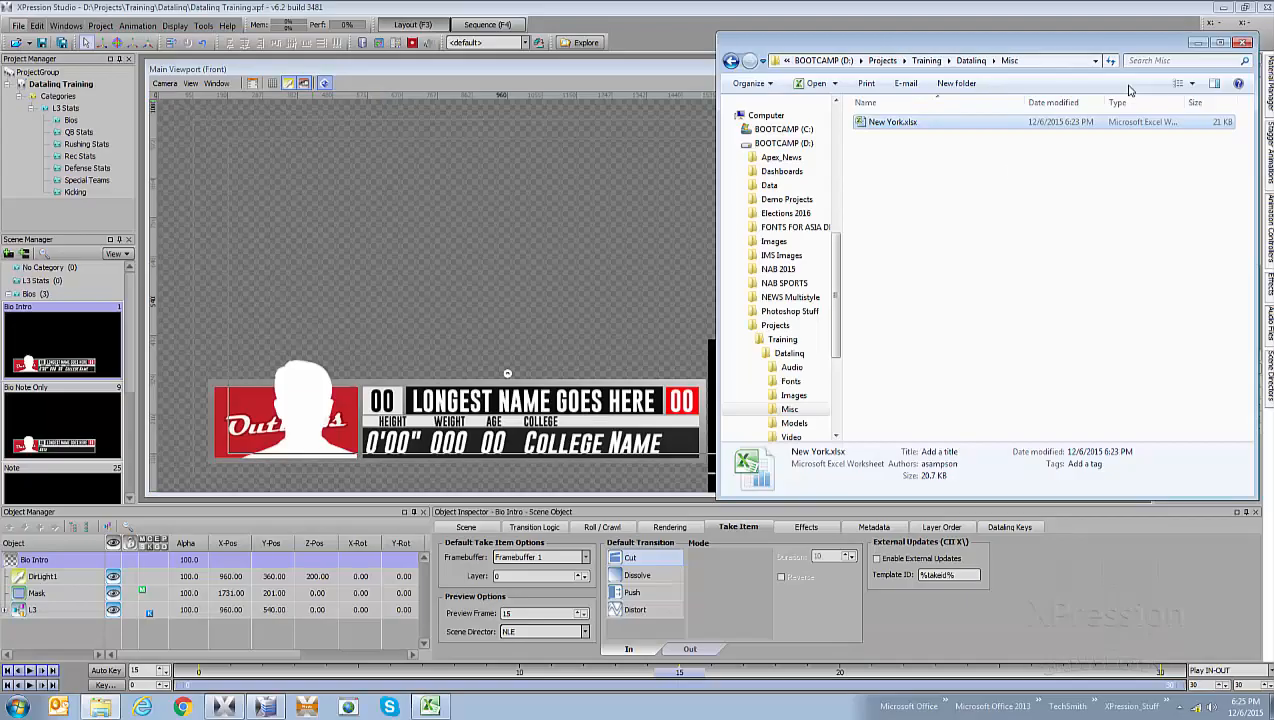
pyautogui.click(1034, 6)
# - Replace the [ExcelFile] placeholder in the ADODB connection string with the copied New York.xlsx path
pyautogui.click(305, 705)
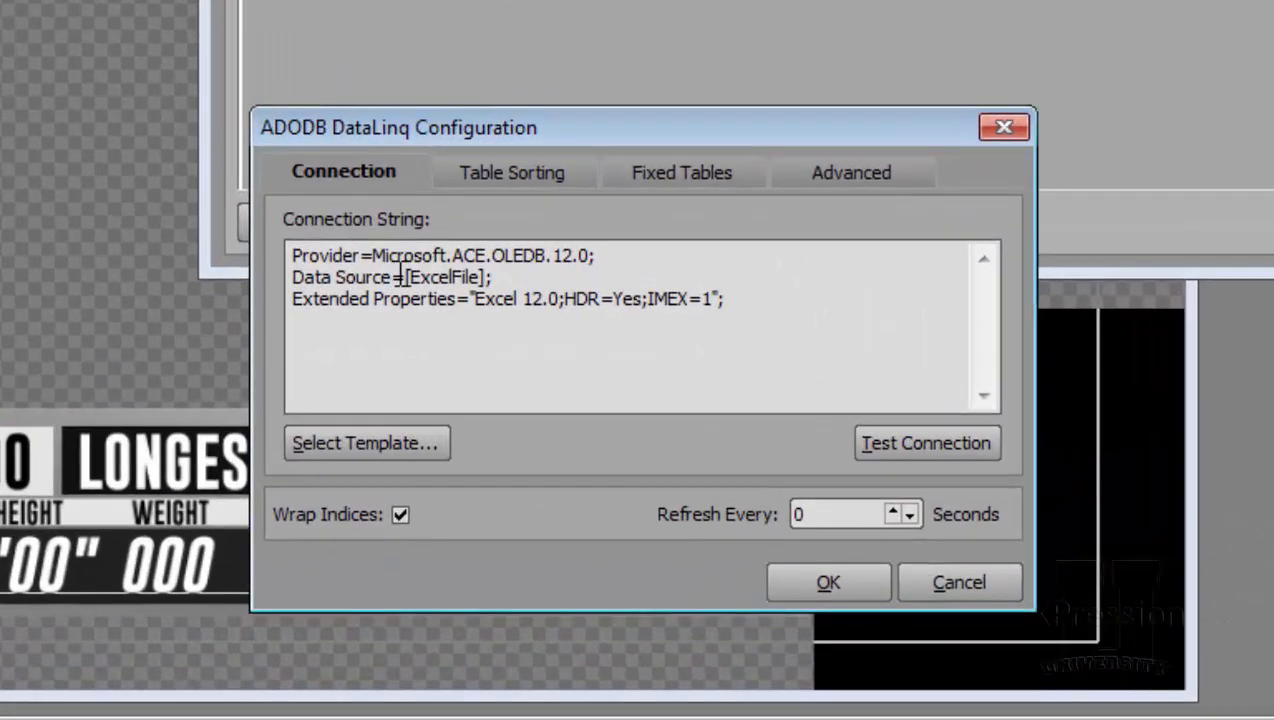
pyautogui.moveTo(400, 277)
pyautogui.moveTo(406, 278); pyautogui.dragTo(447, 279)
pyautogui.hotkey('shift', 'Right')
pyautogui.hotkey('shift', 'Right')
pyautogui.hotkey('shift', 'Right')
pyautogui.hotkey('shift', 'Right')
pyautogui.hotkey('shift', 'Right')
pyautogui.hotkey('shift', 'Right')
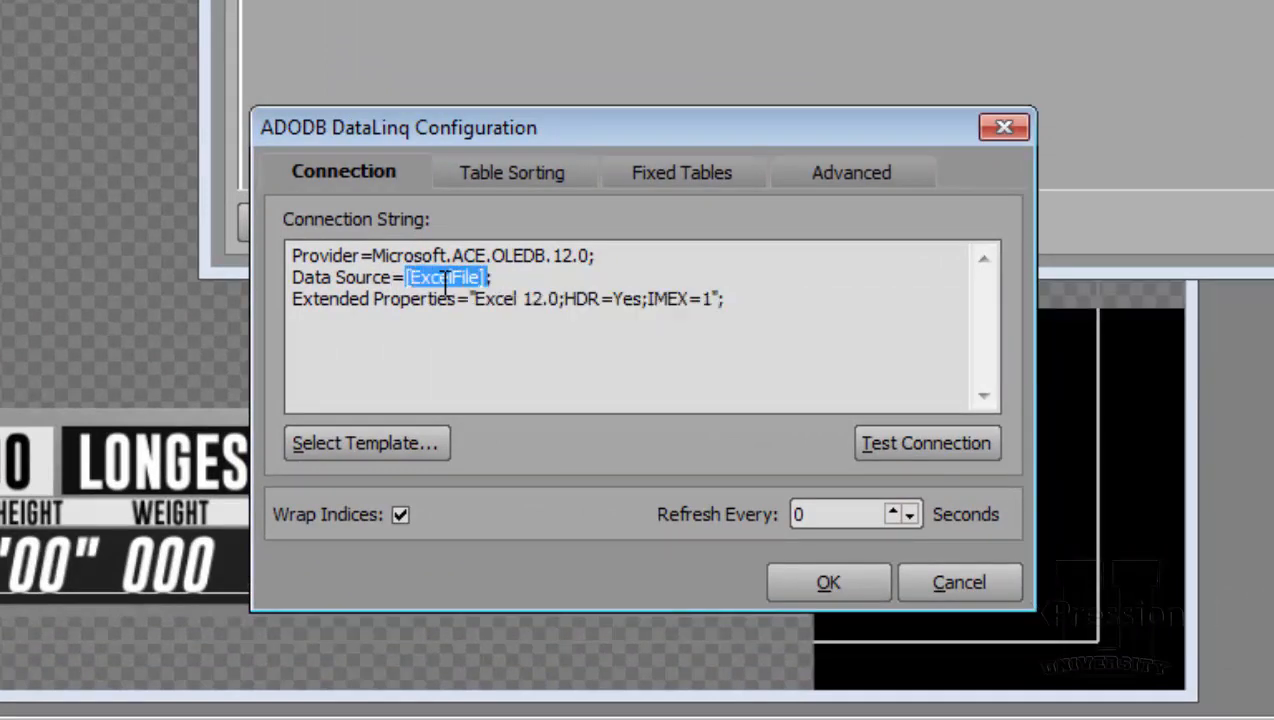
pyautogui.hotkey('ctrl', 'v')
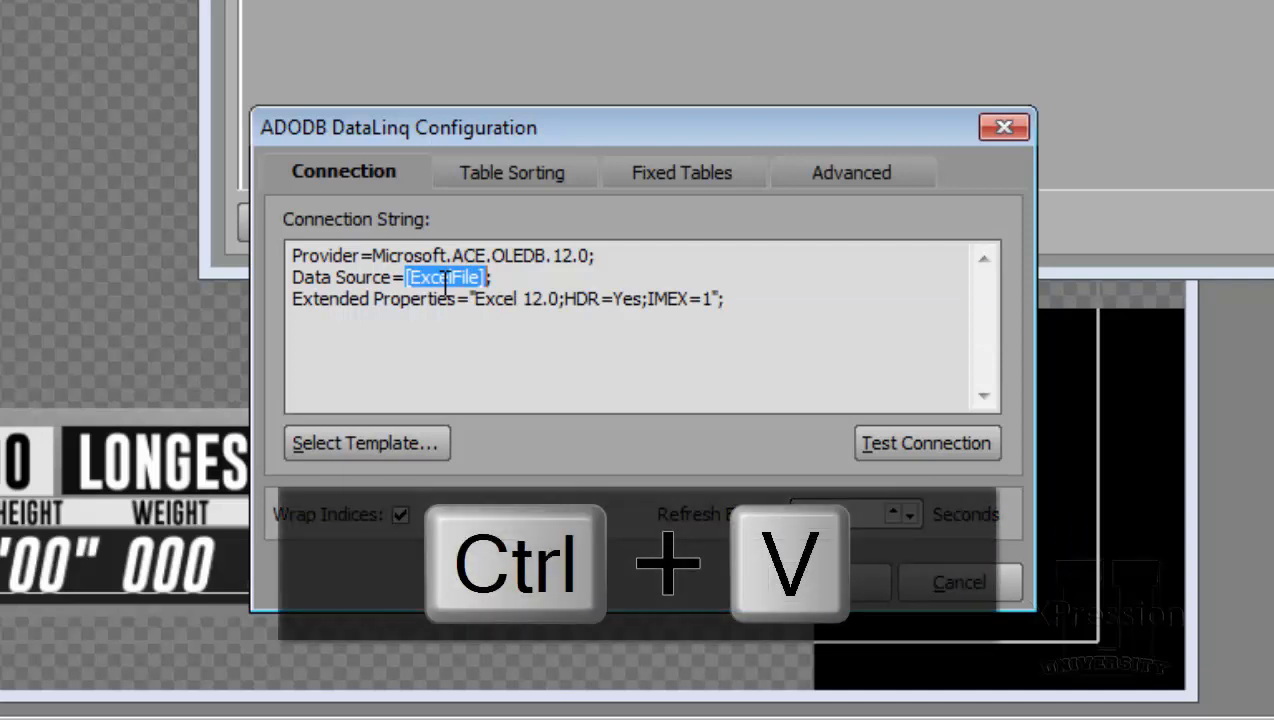
pyautogui.hotkey('ctrl', 'v')
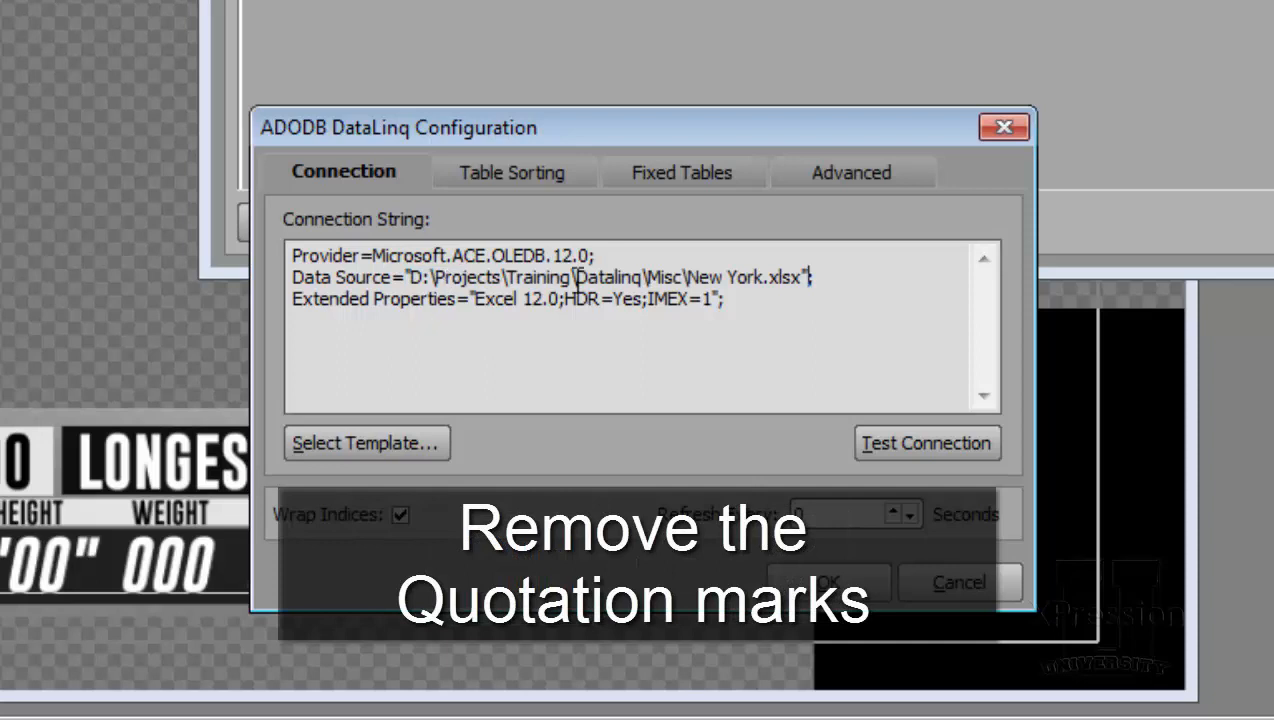
# - Remove both quotation marks around the file path so it reads D:\Projects\Training\Datalinq\Misc\New York.xlsx
pyautogui.click(805, 268)
pyautogui.press('BackSpace')
pyautogui.press('Left')
pyautogui.press('Left')
pyautogui.press('Left')
pyautogui.press('Left')
pyautogui.press('Left')
pyautogui.press('Left')
pyautogui.press('Left')
pyautogui.press('Left')
pyautogui.press('Left')
pyautogui.press('Left')
pyautogui.press('Left')
pyautogui.press('Left')
pyautogui.press('Left')
pyautogui.press('Left')
pyautogui.press('Left')
pyautogui.press('BackSpace')
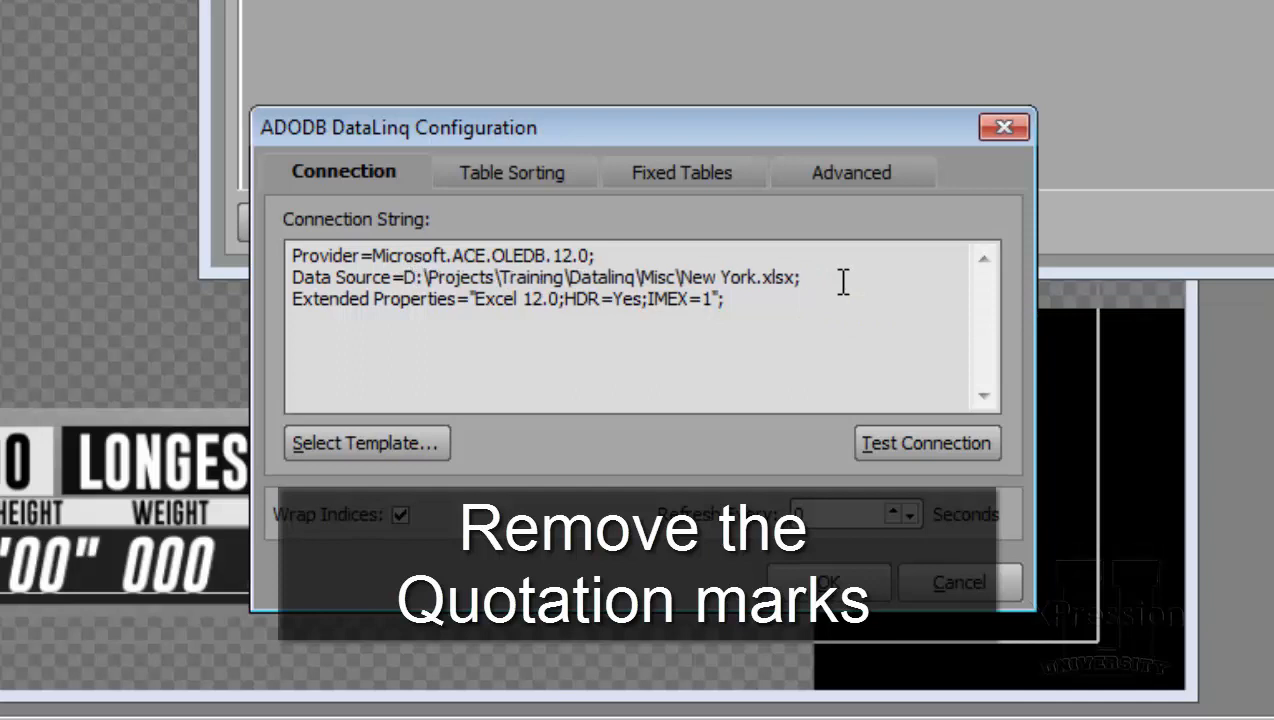
pyautogui.click(816, 316)
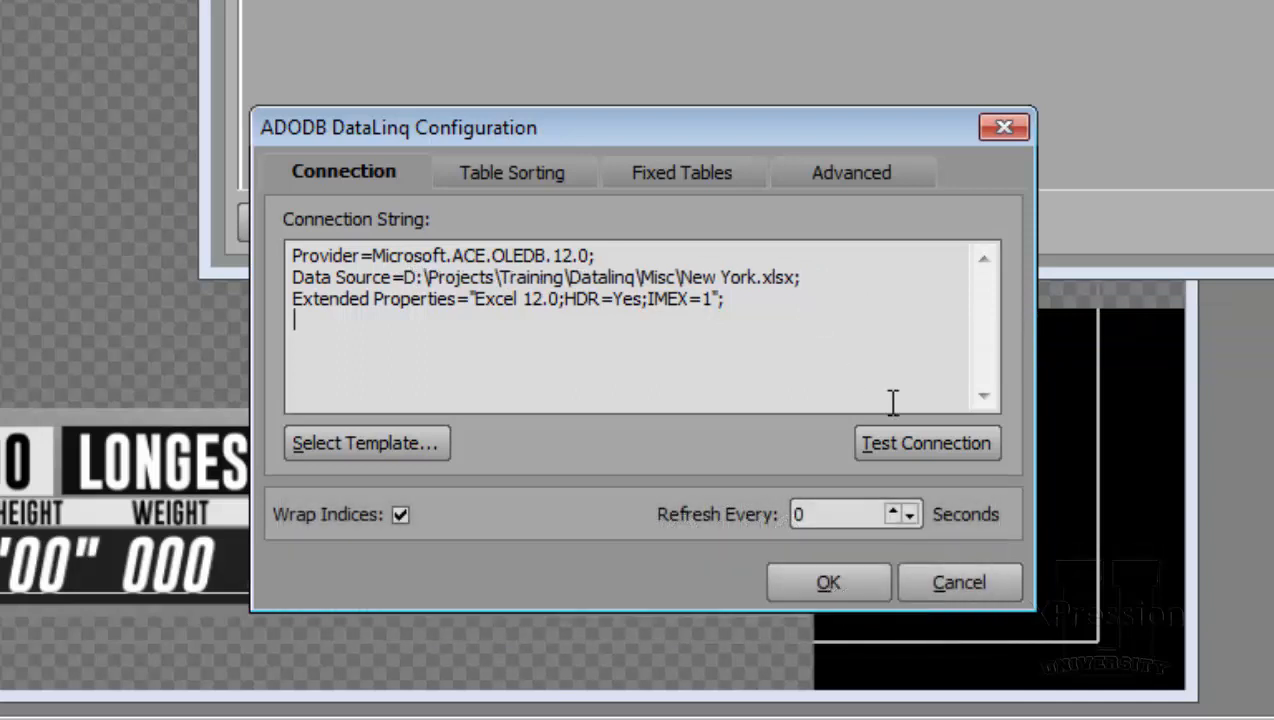
# - Test the ADODB connection and accept the source configuration
pyautogui.click(926, 447)
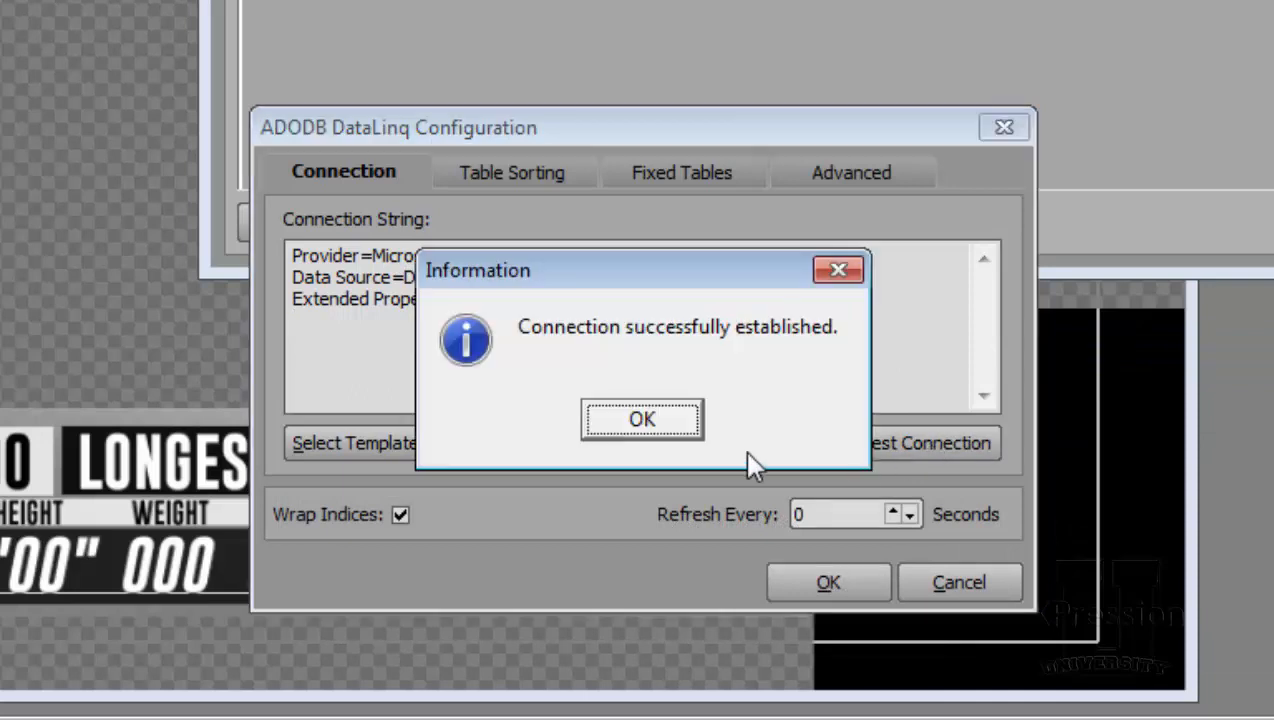
pyautogui.click(643, 419)
pyautogui.click(828, 582)
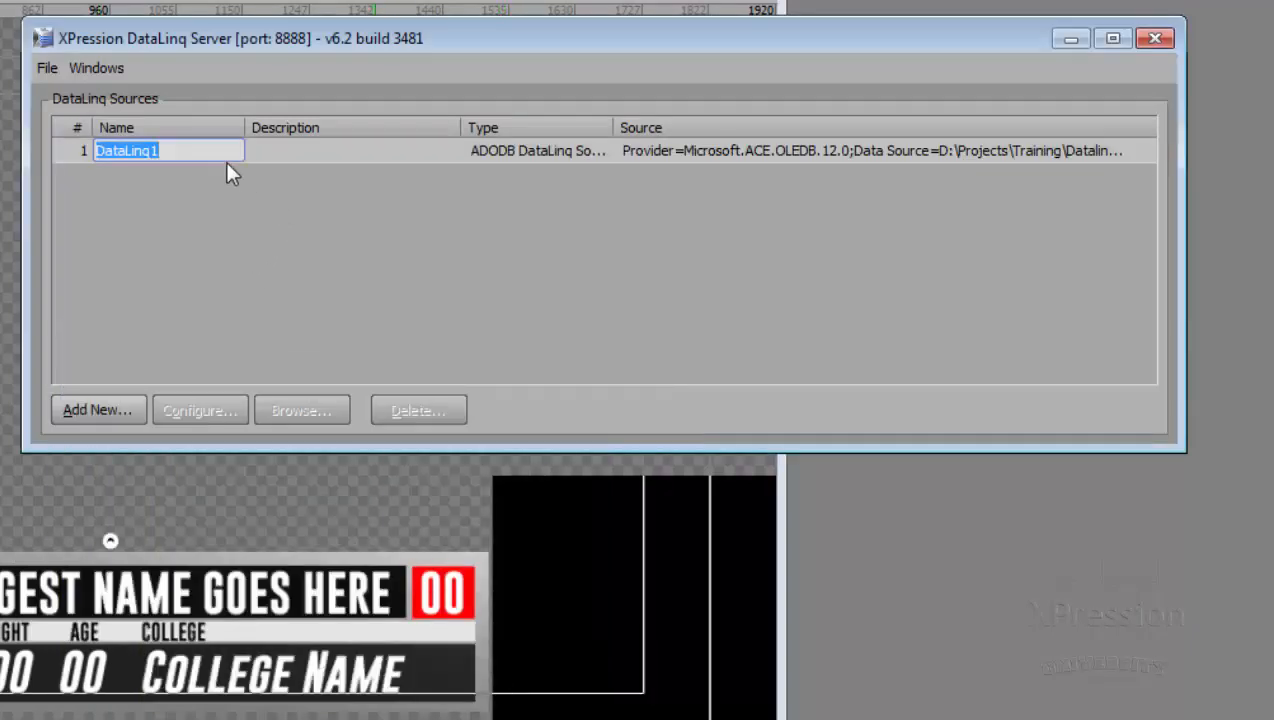
# - Name the new DataLinq source Player Stats
pyautogui.write('Pla')
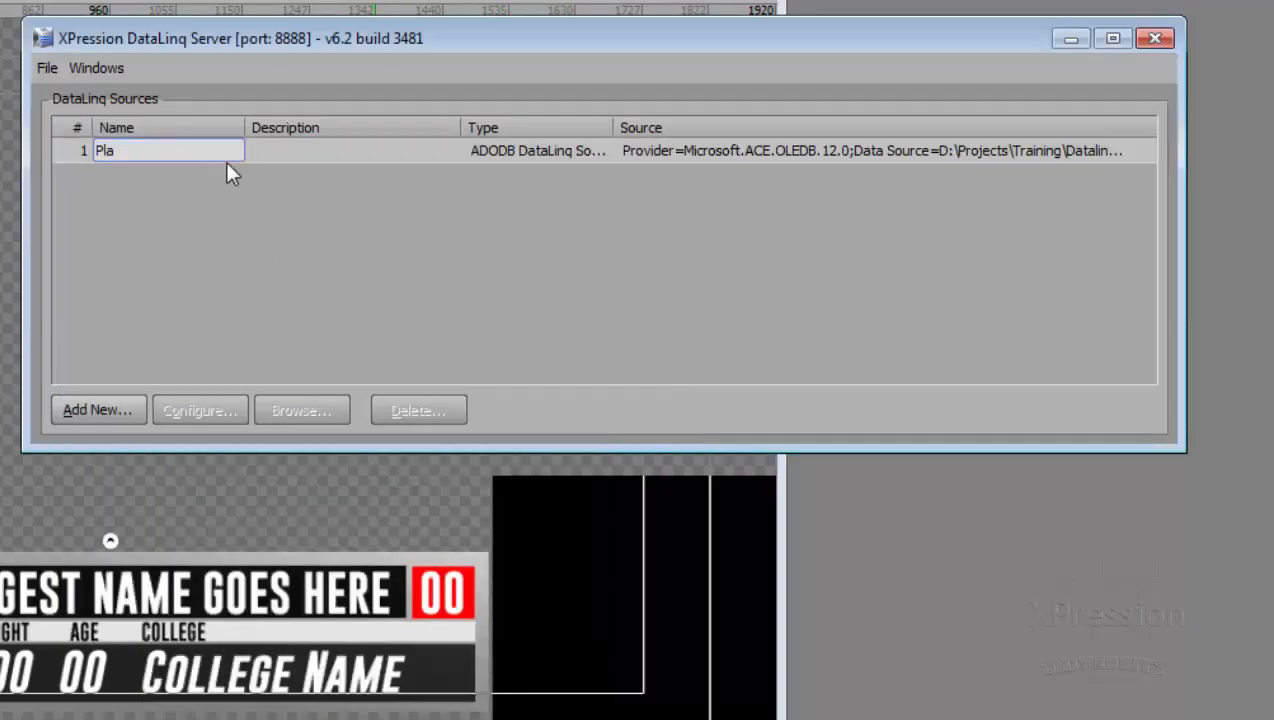
pyautogui.write('yer Stats')
pyautogui.press('Return')
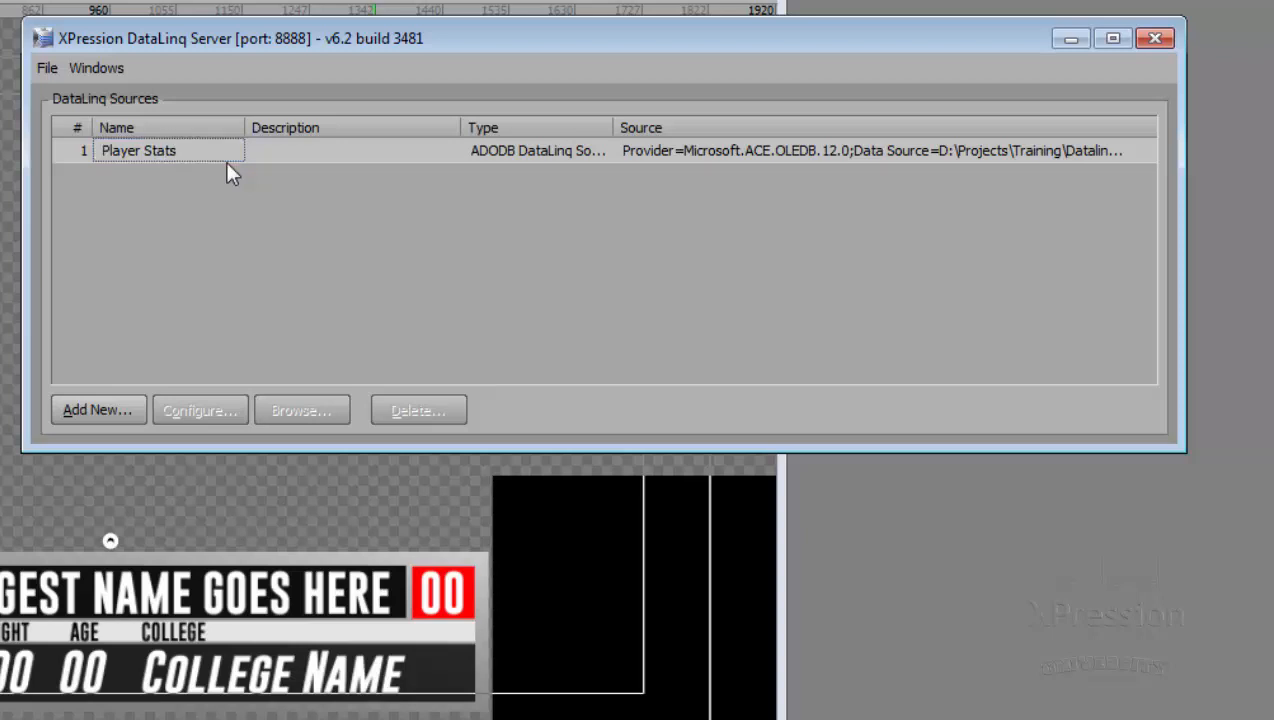
# - Browse the data of the Player Stats source, and close the DataLinq Server window
pyautogui.click(273, 155)
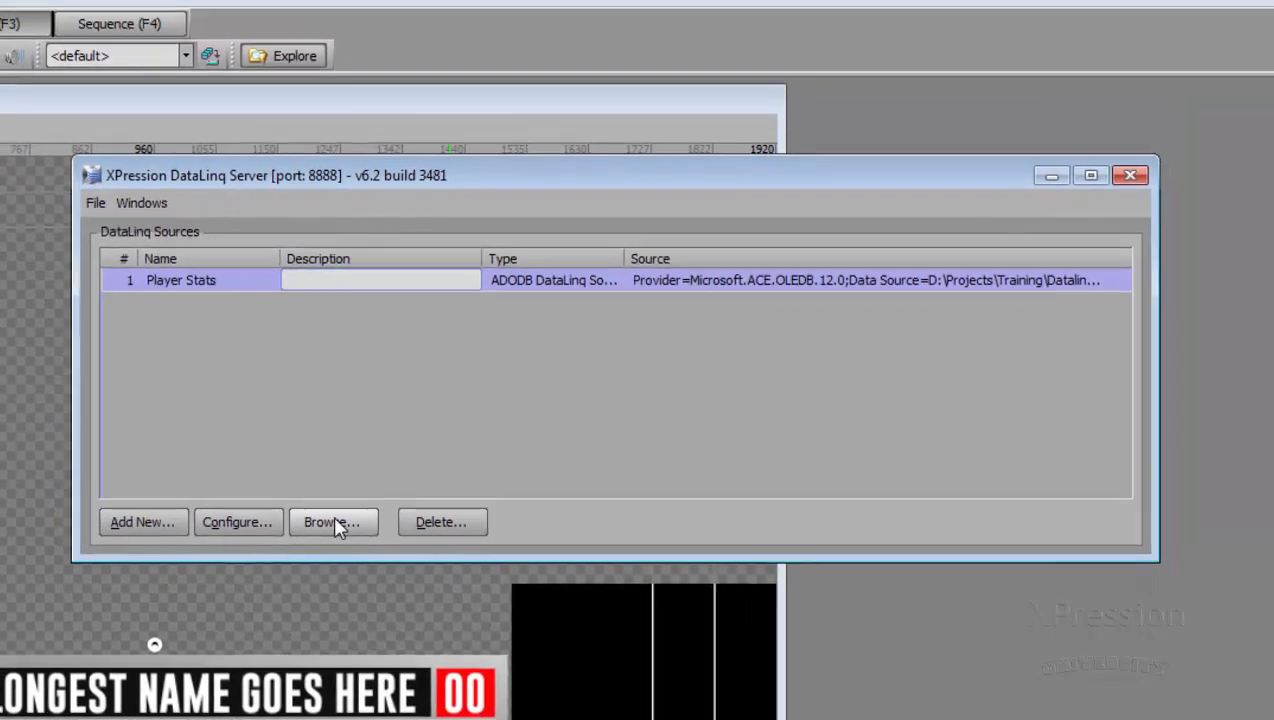
pyautogui.click(334, 523)
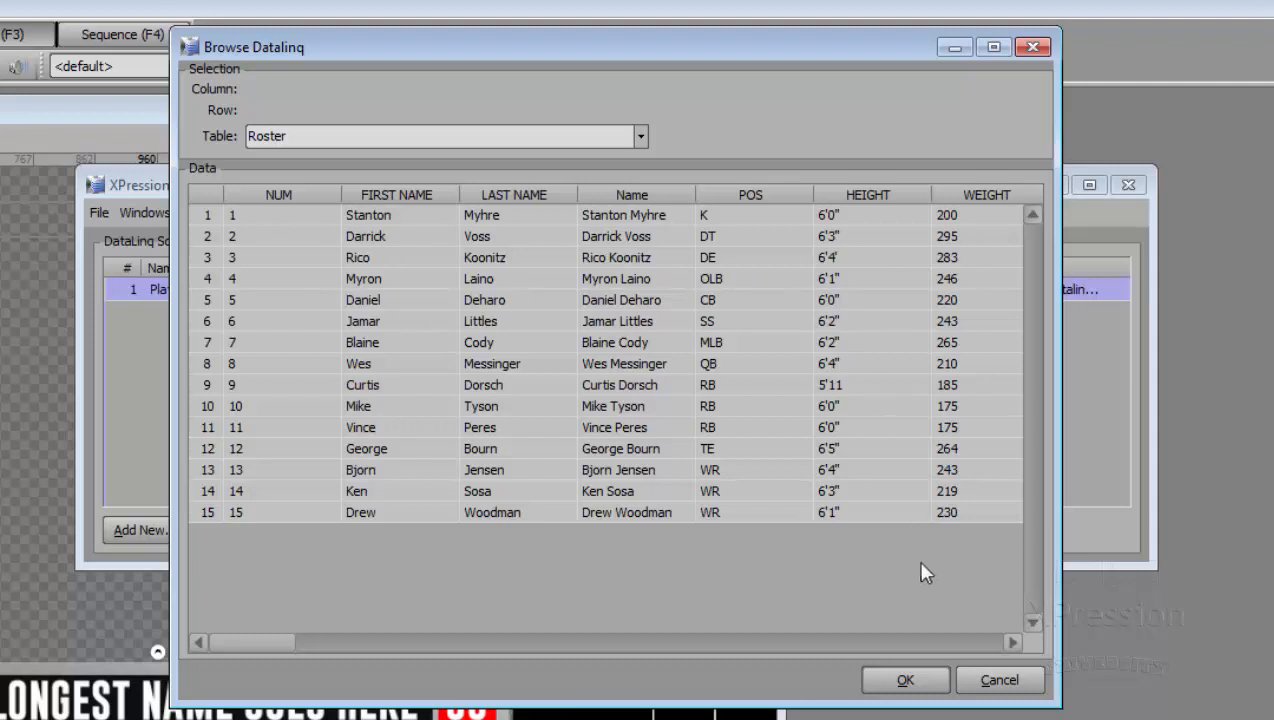
pyautogui.click(905, 680)
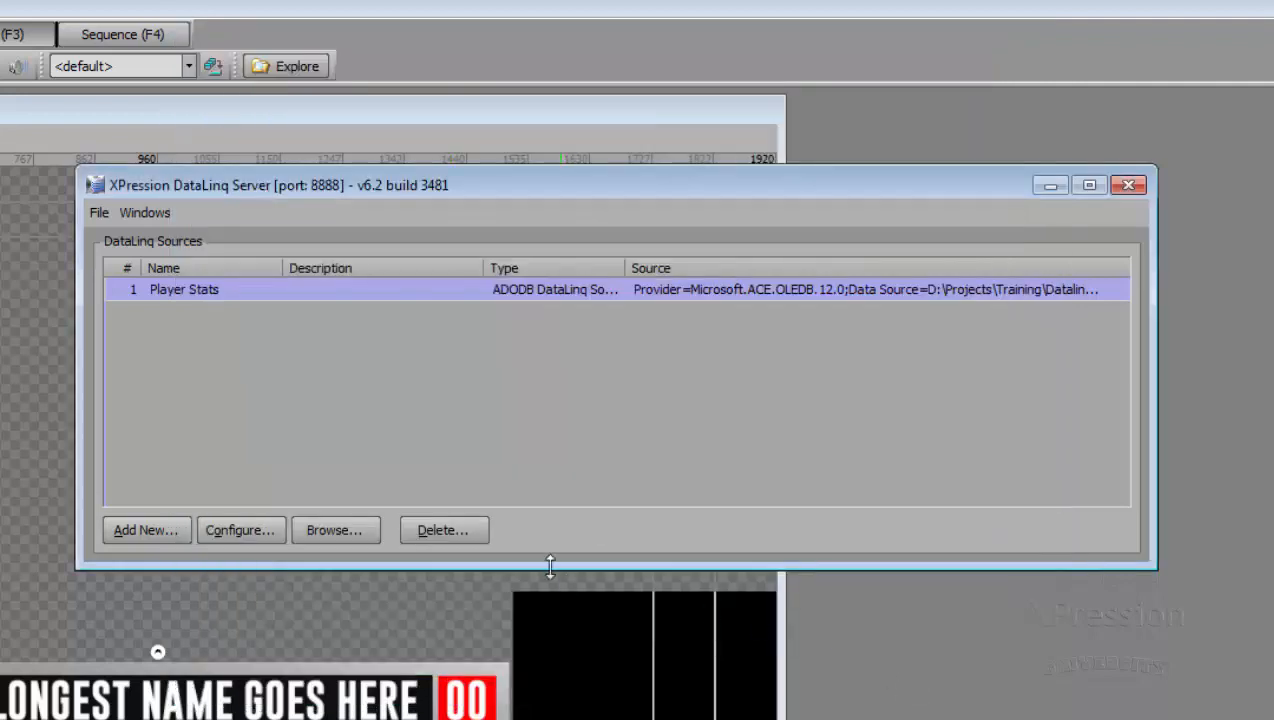
pyautogui.click(1133, 189)
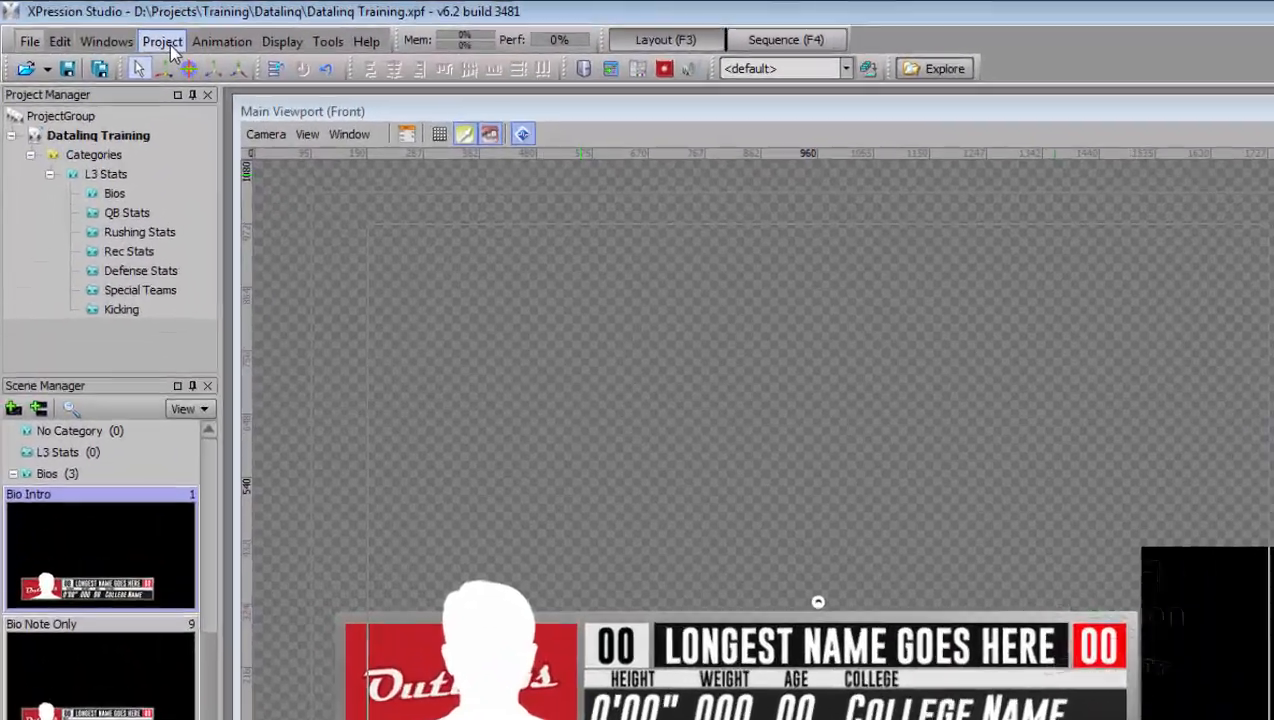
# - Add a DataLinq server with host address localhost and port 8888 to the project, and close the DataLinq Manager
pyautogui.click(104, 27)
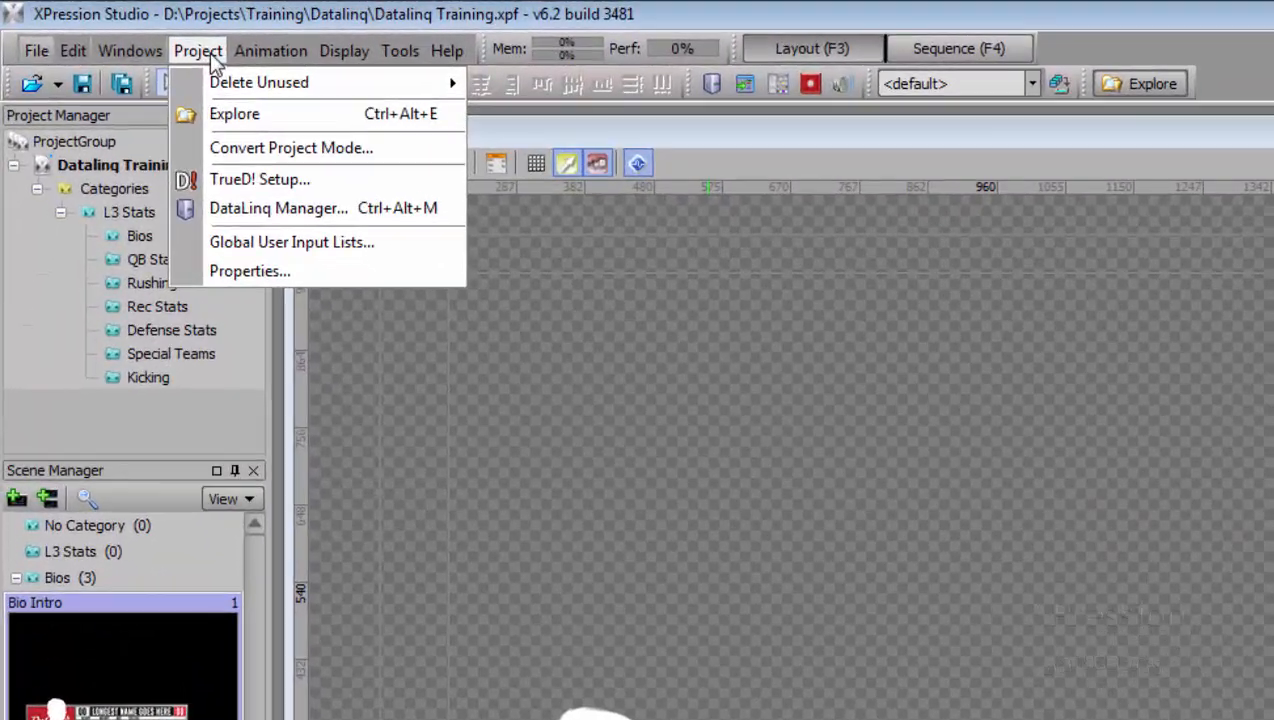
pyautogui.click(262, 209)
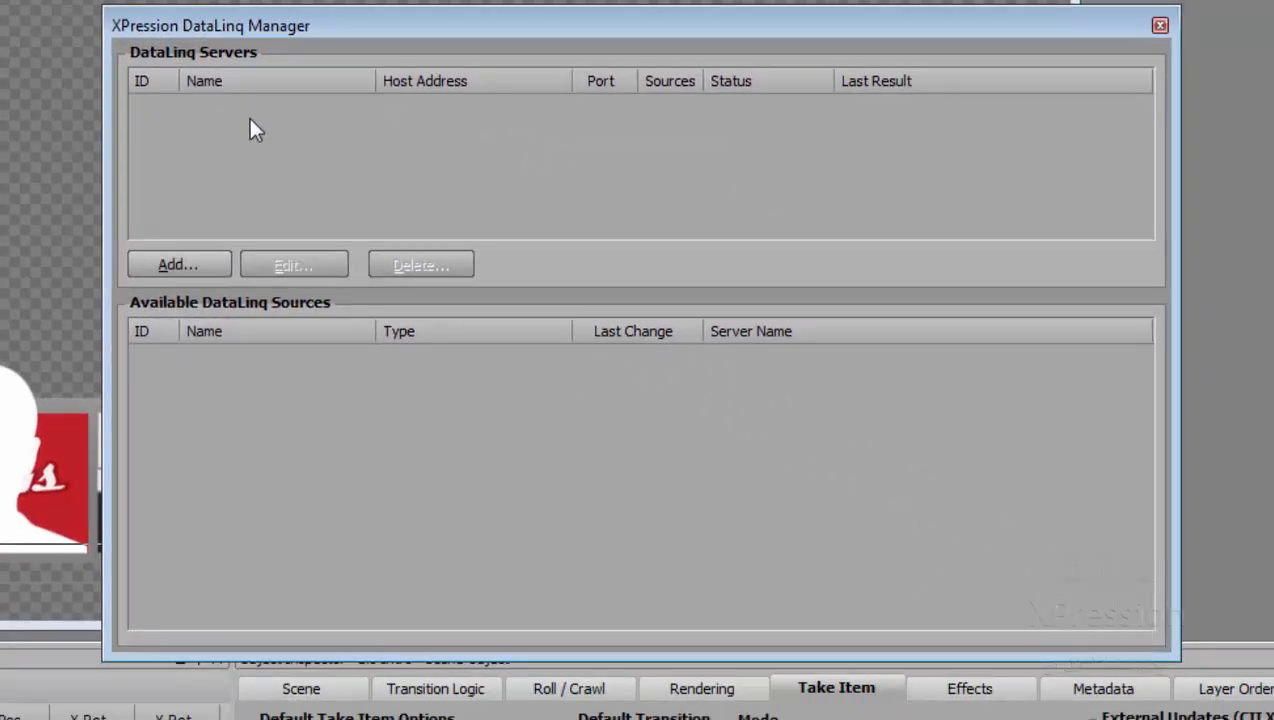
pyautogui.click(180, 265)
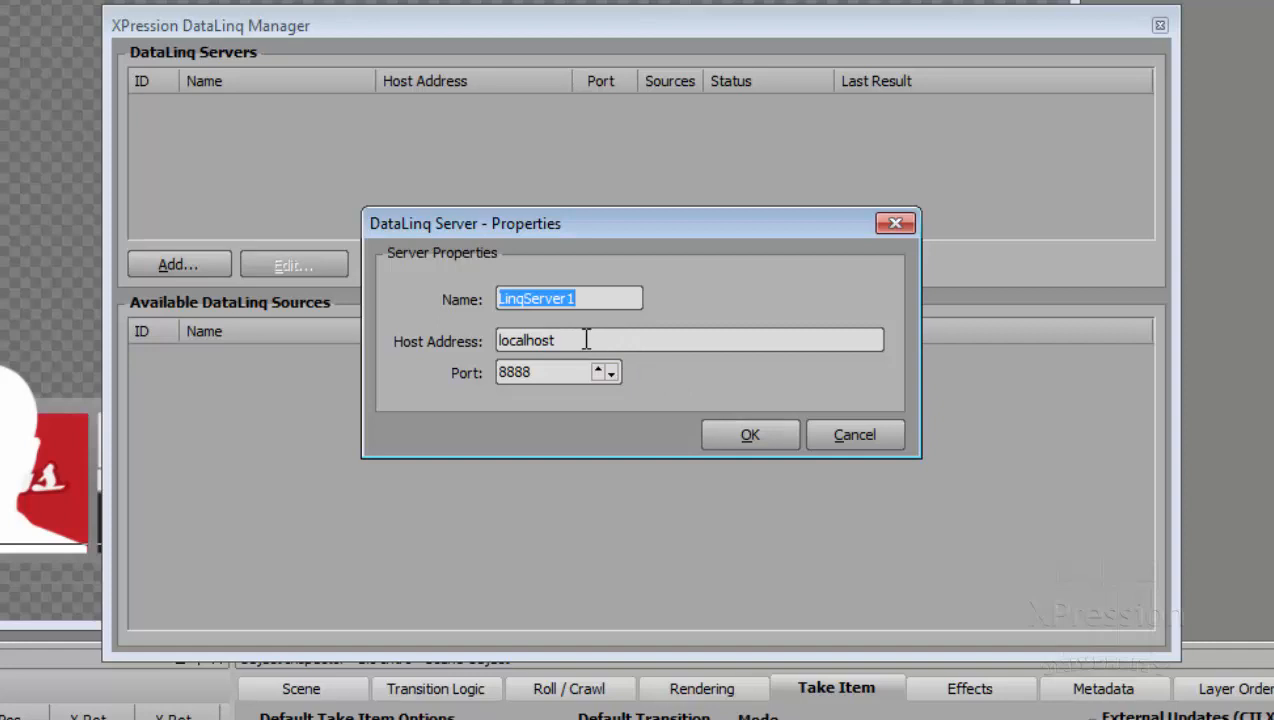
pyautogui.click(741, 429)
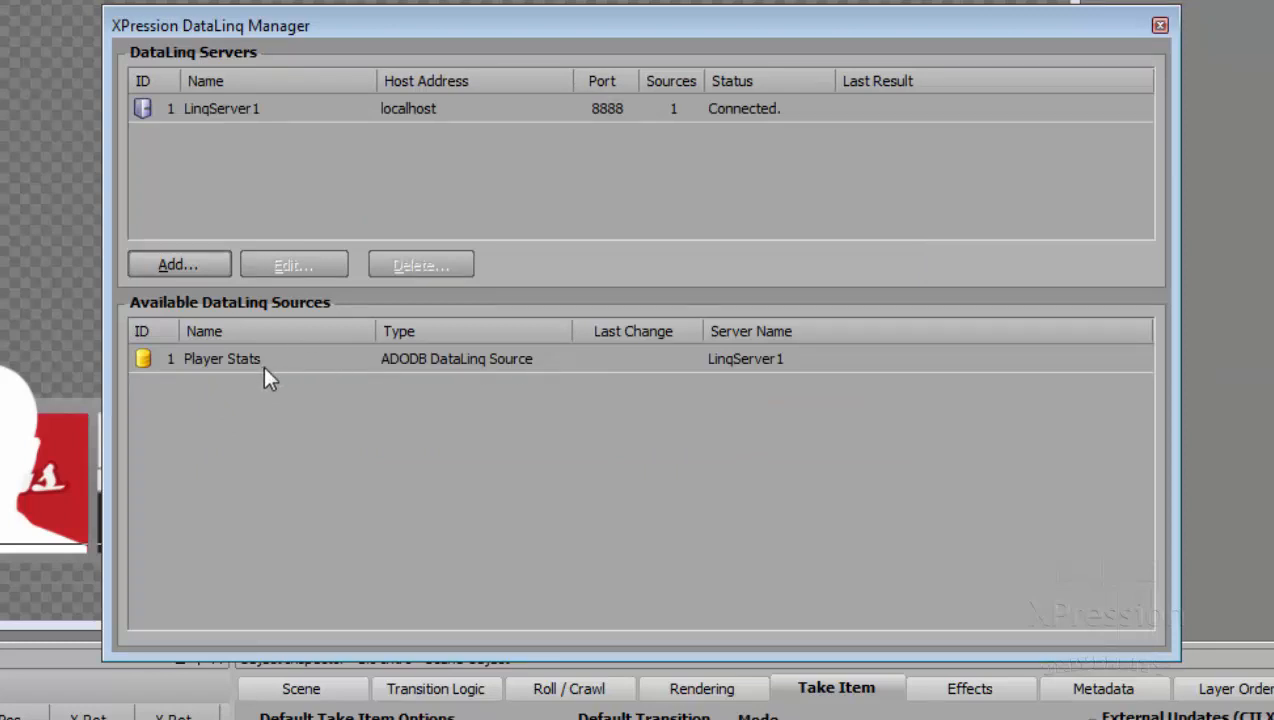
pyautogui.click(1159, 25)
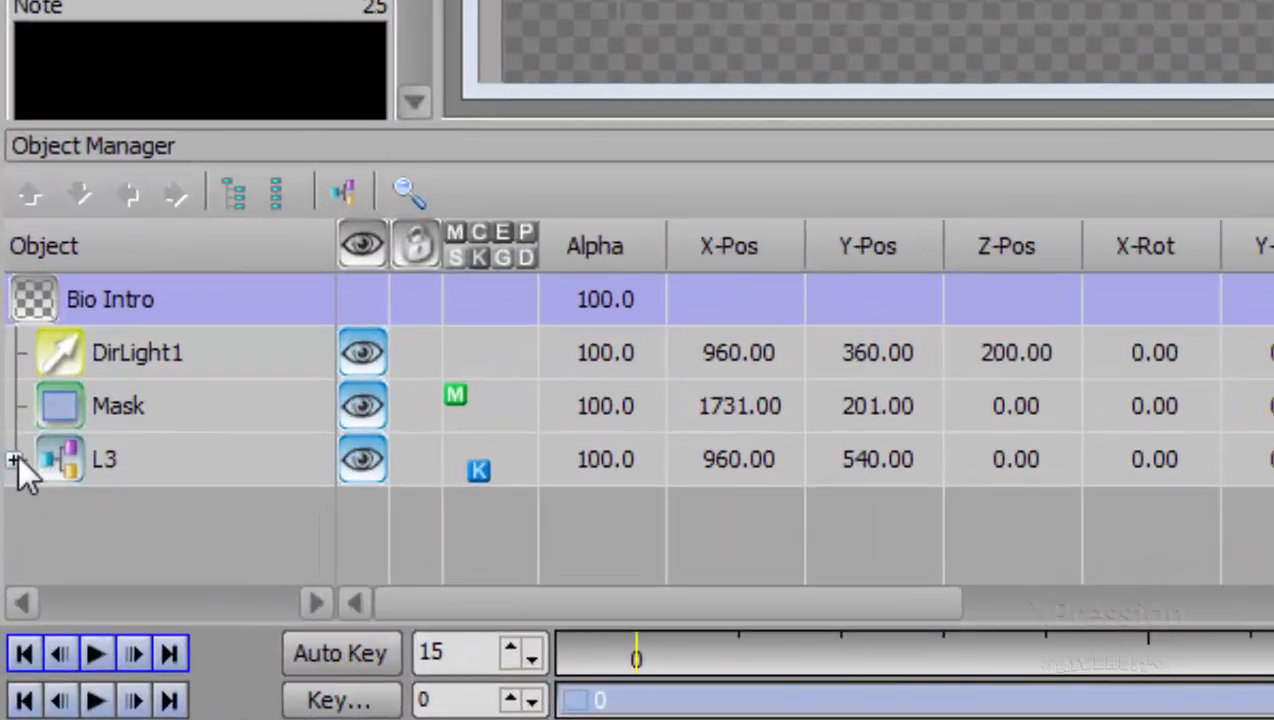
# - Switch the data source of the Name text object in the L3 group from static text to DataLinq
pyautogui.click(6, 610)
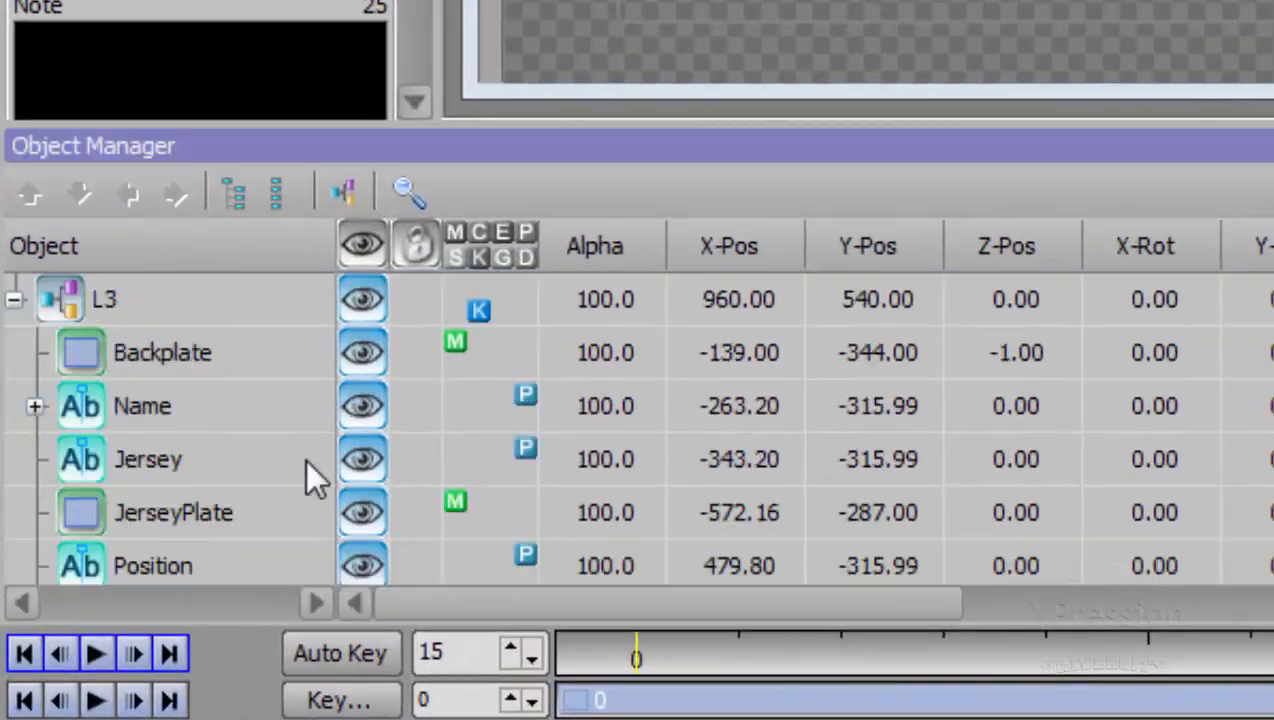
pyautogui.click(212, 402)
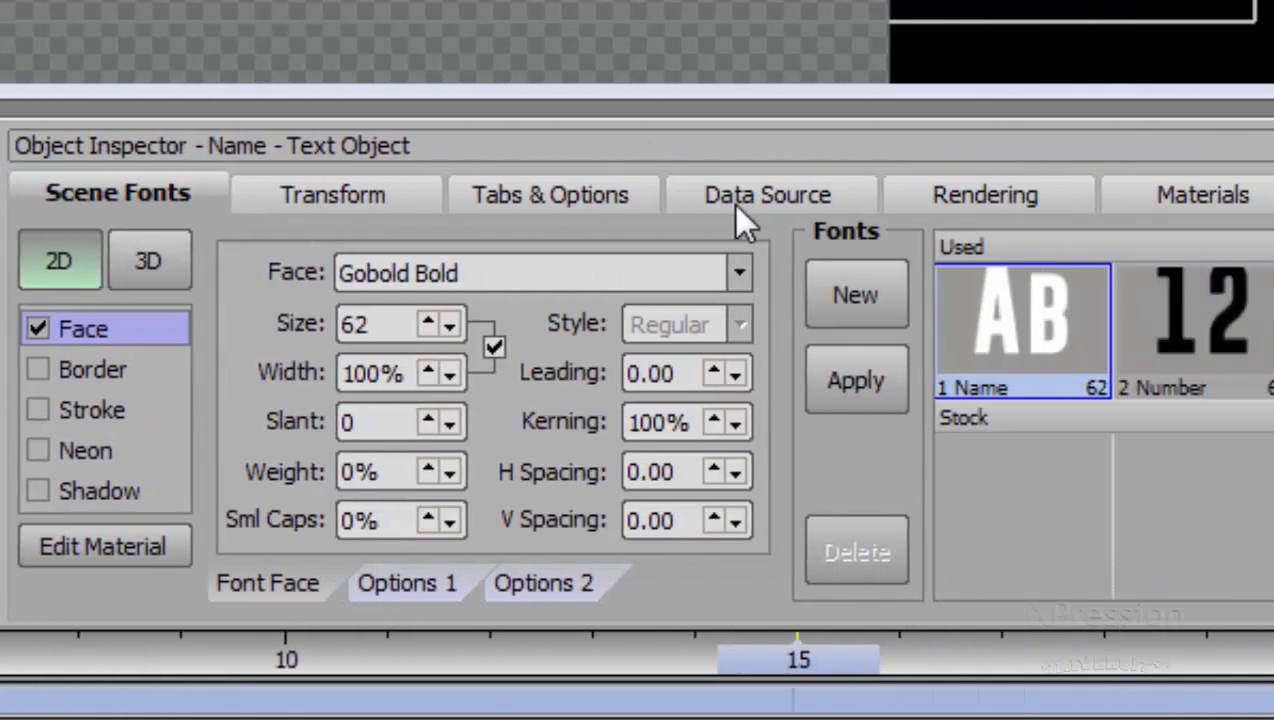
pyautogui.click(750, 212)
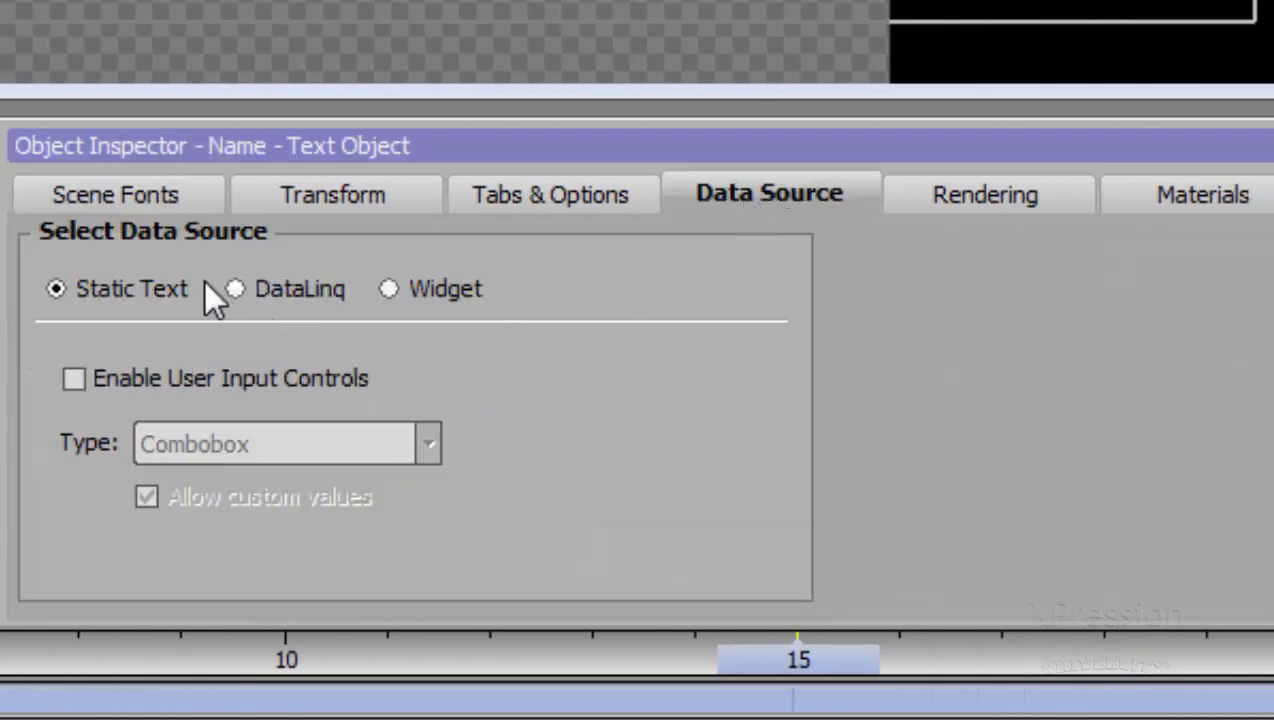
pyautogui.click(272, 311)
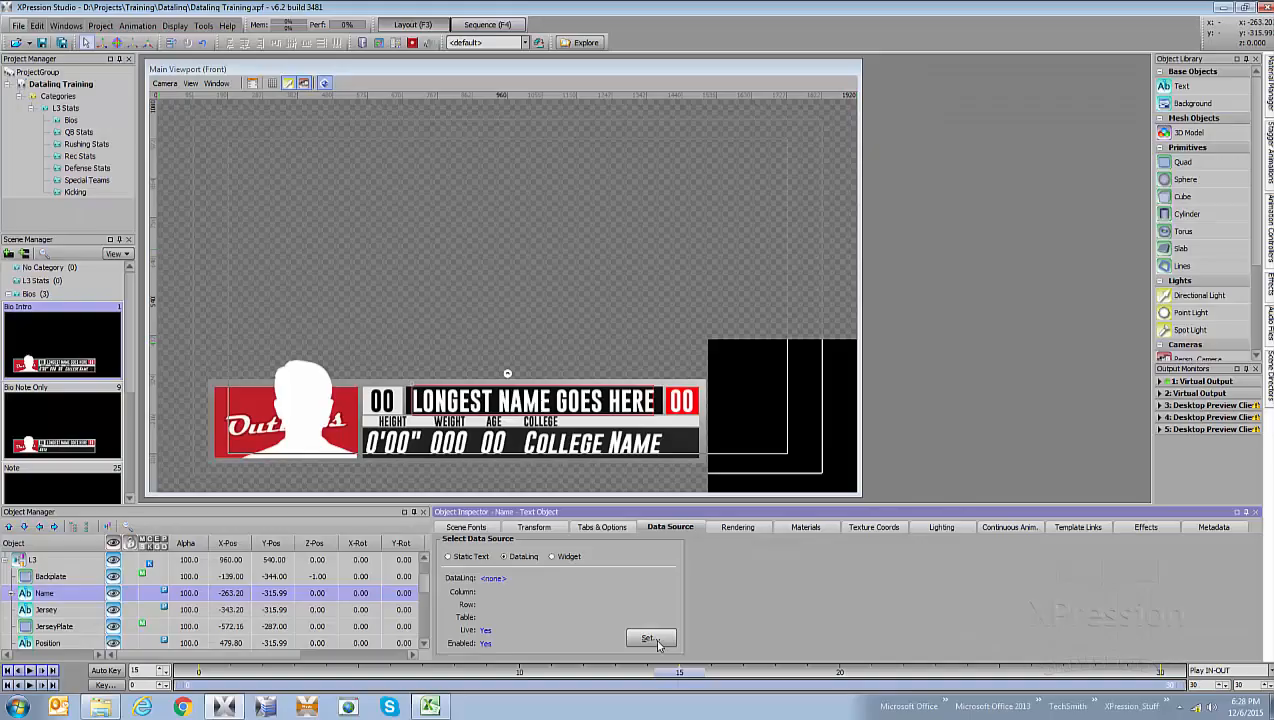
# - Link the Name text object to the Name column, row 1, of the Roster table in Player Stats
pyautogui.click(722, 555)
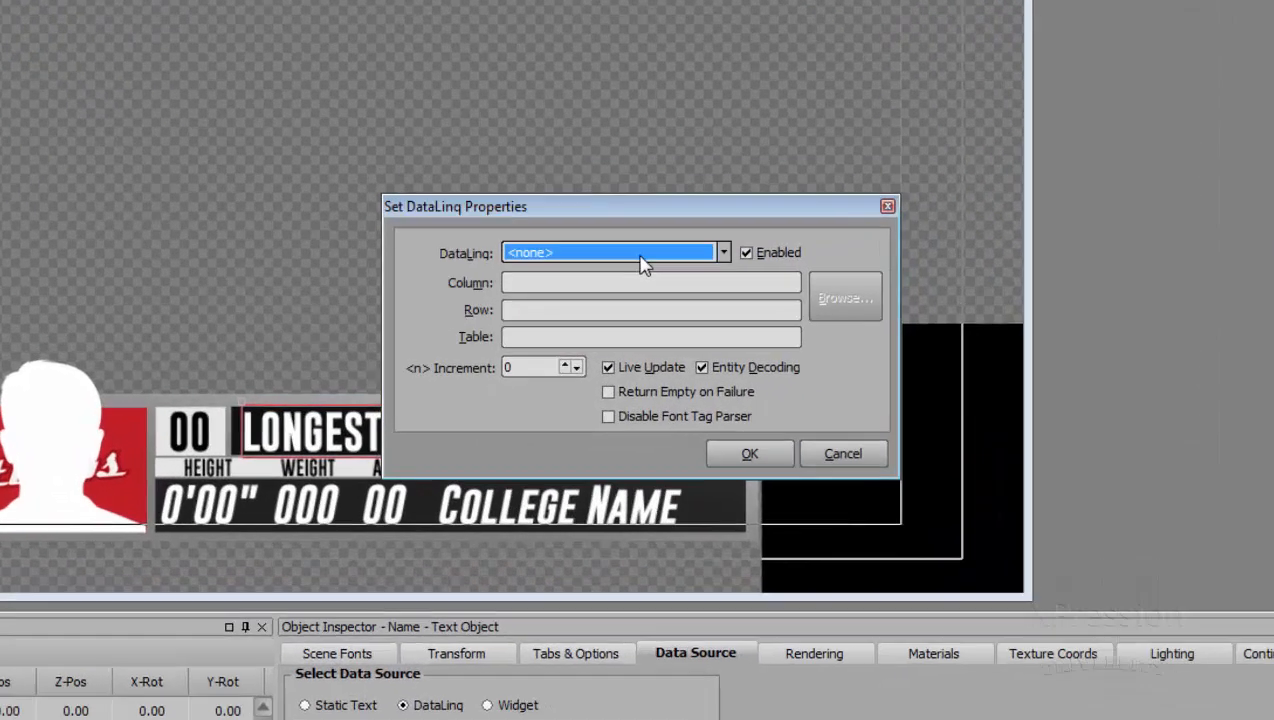
pyautogui.click(643, 298)
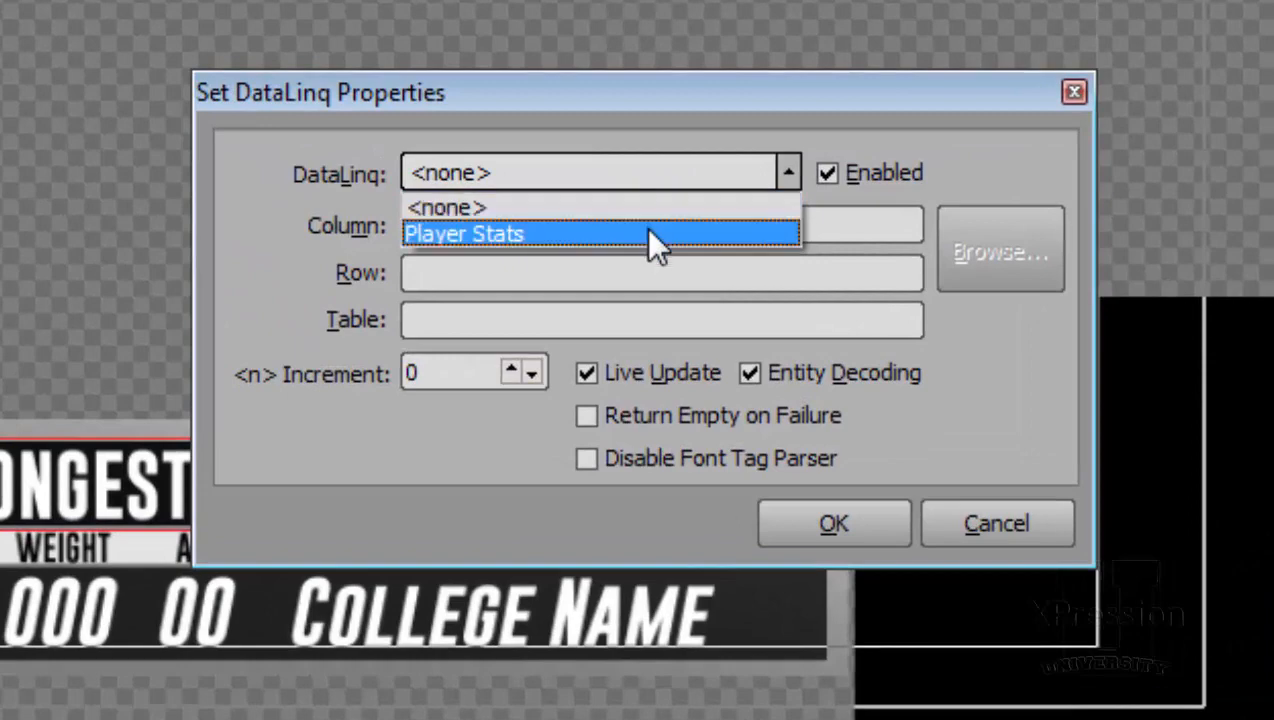
pyautogui.click(647, 234)
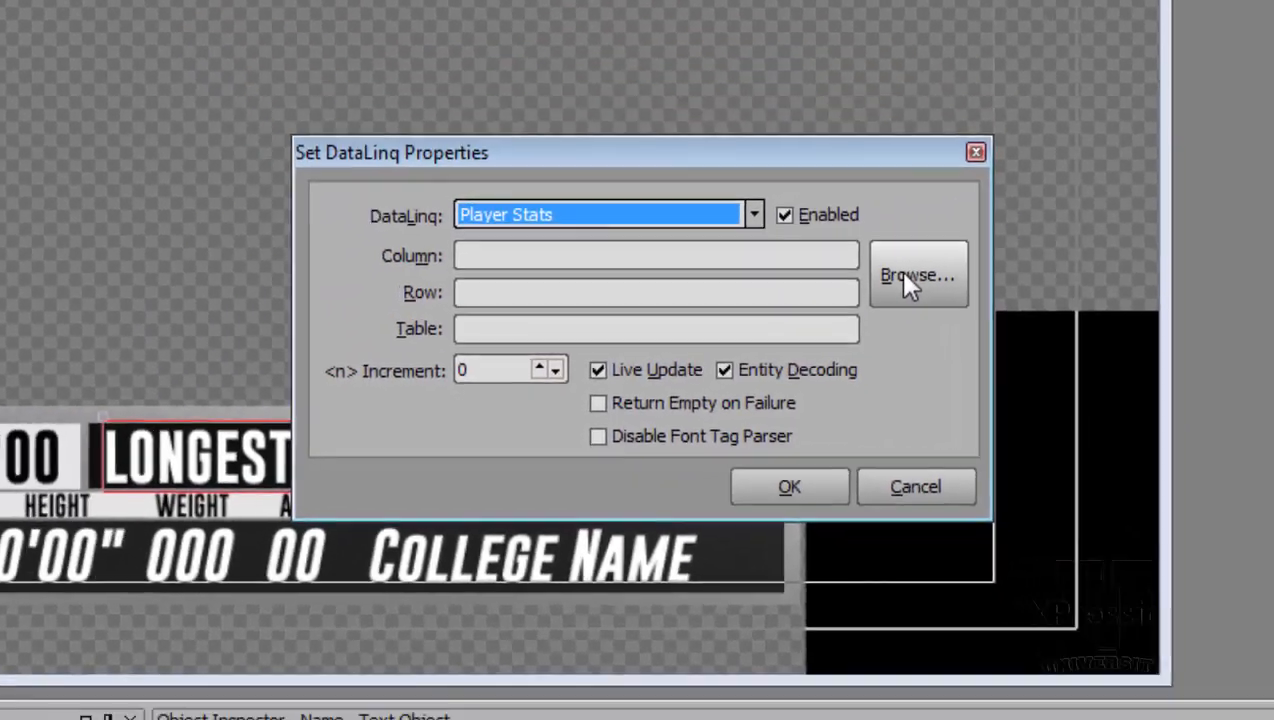
pyautogui.click(980, 255)
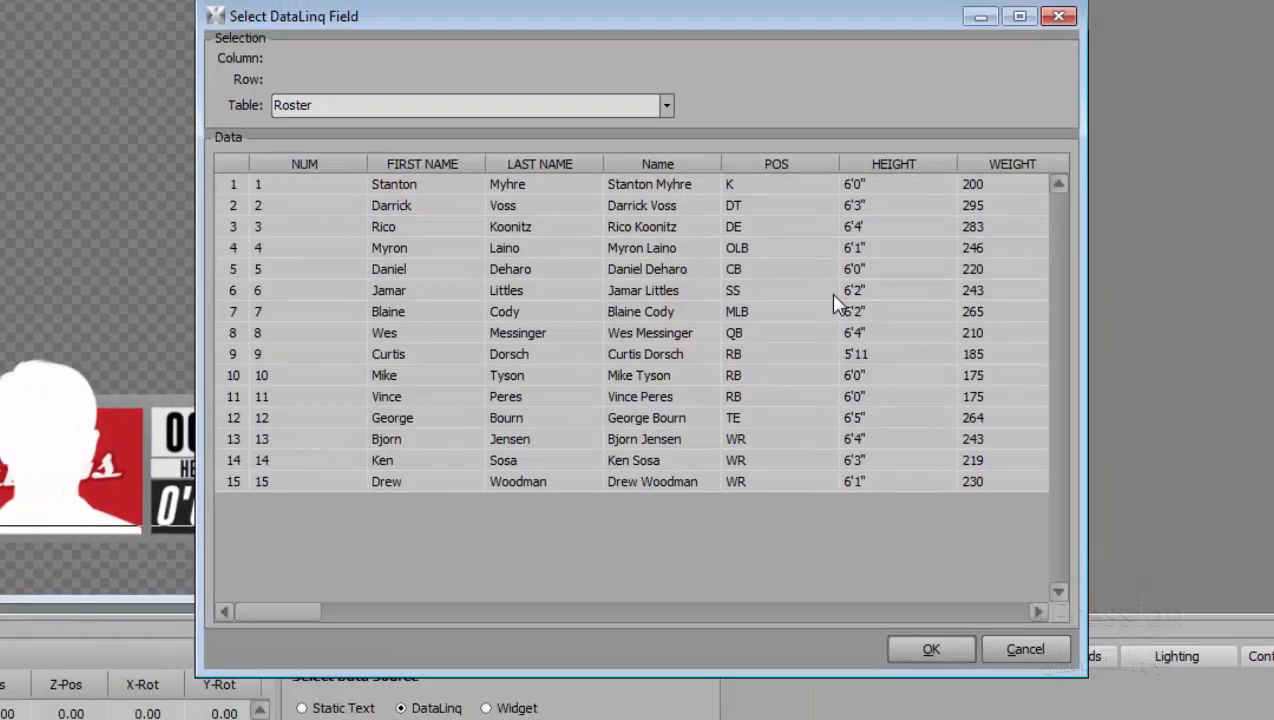
pyautogui.click(650, 190)
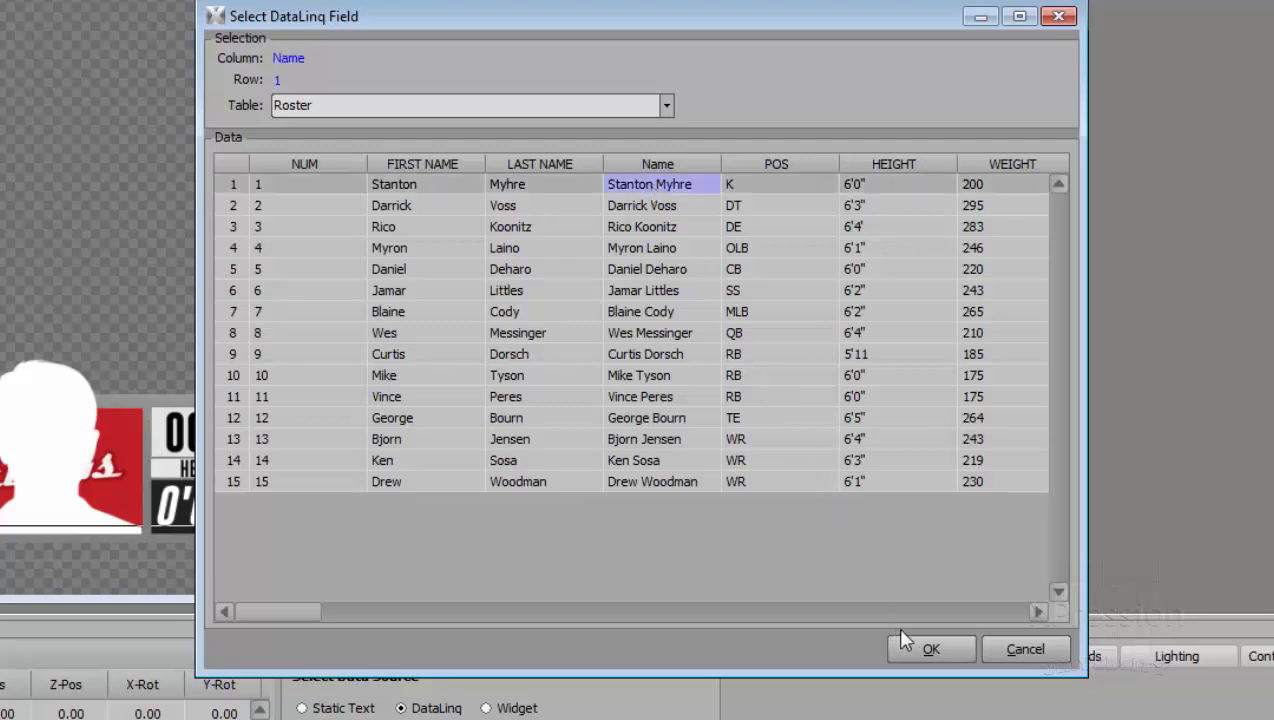
pyautogui.click(927, 648)
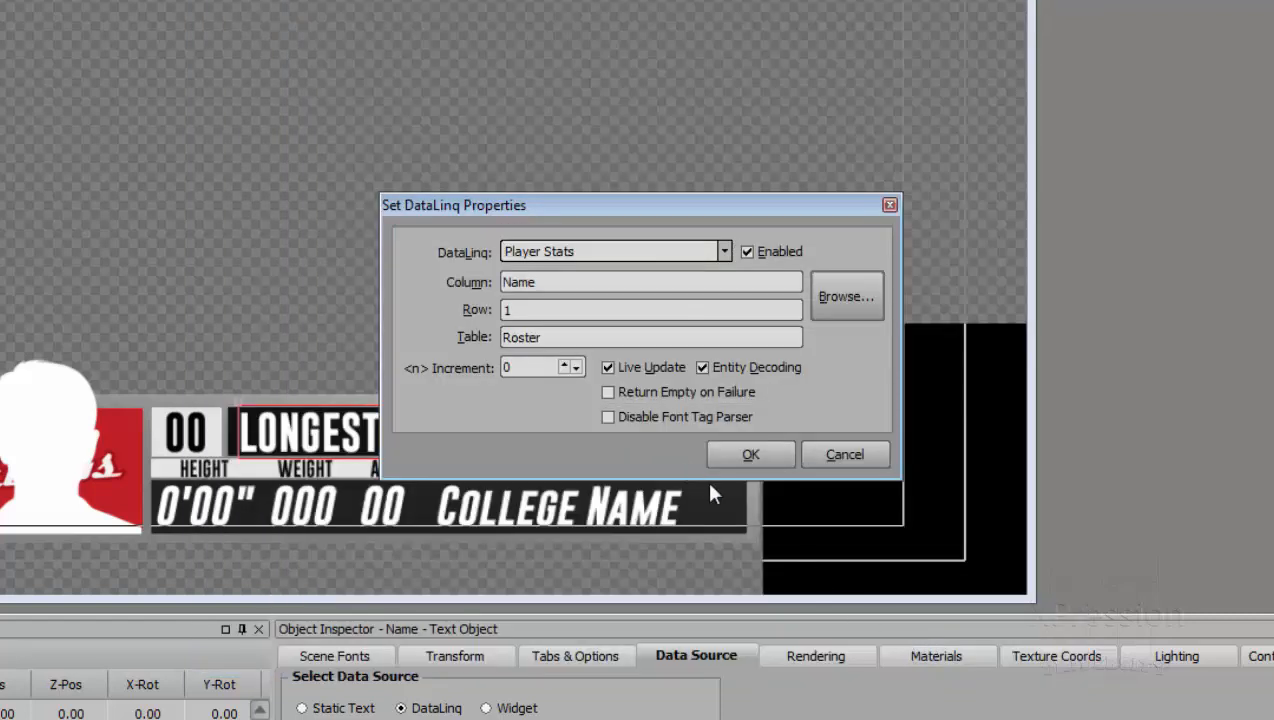
pyautogui.click(741, 464)
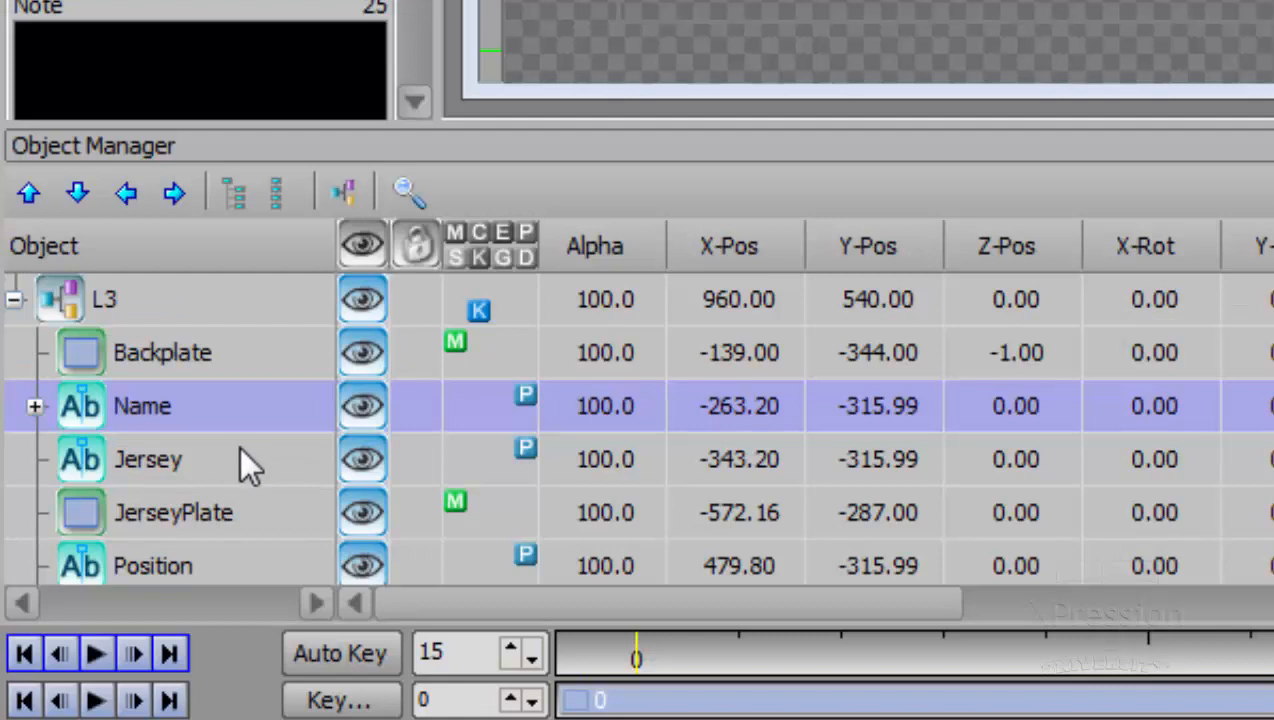
# - Link the Jersey text object through DataLinq to the NUM column, row 1, of the Roster table in Player Stats
pyautogui.click(239, 459)
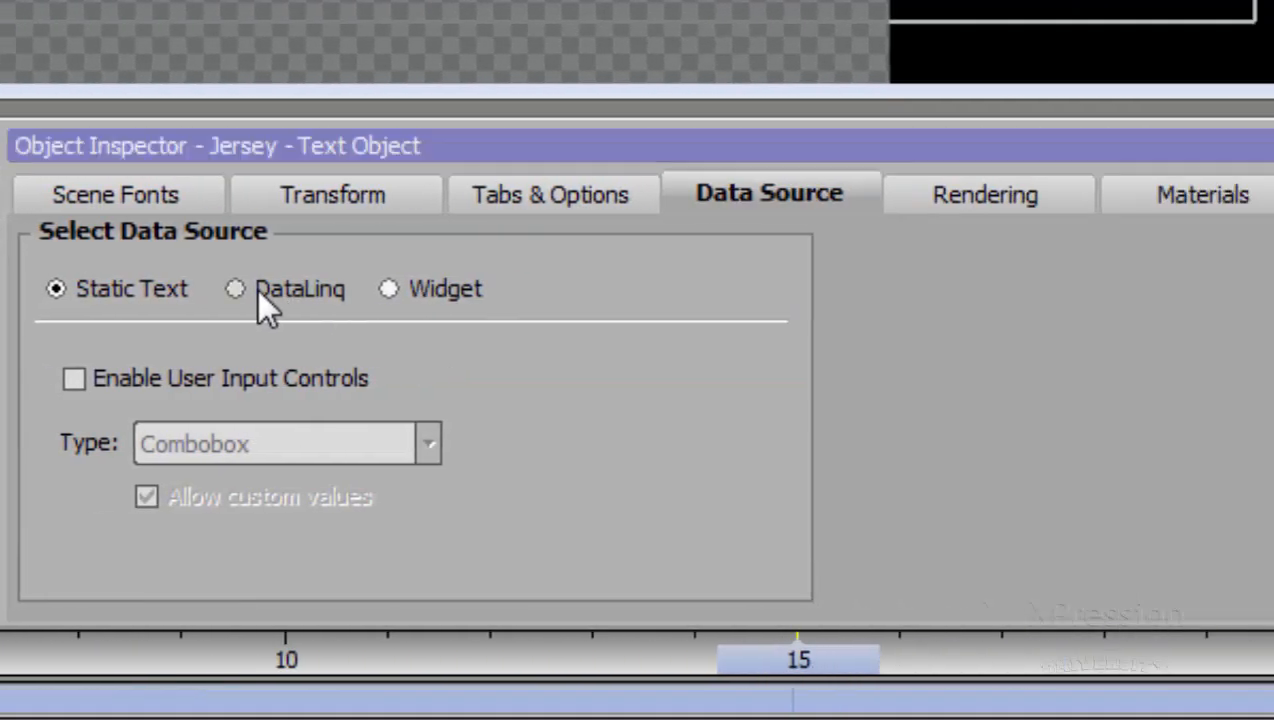
pyautogui.click(257, 289)
pyautogui.click(733, 542)
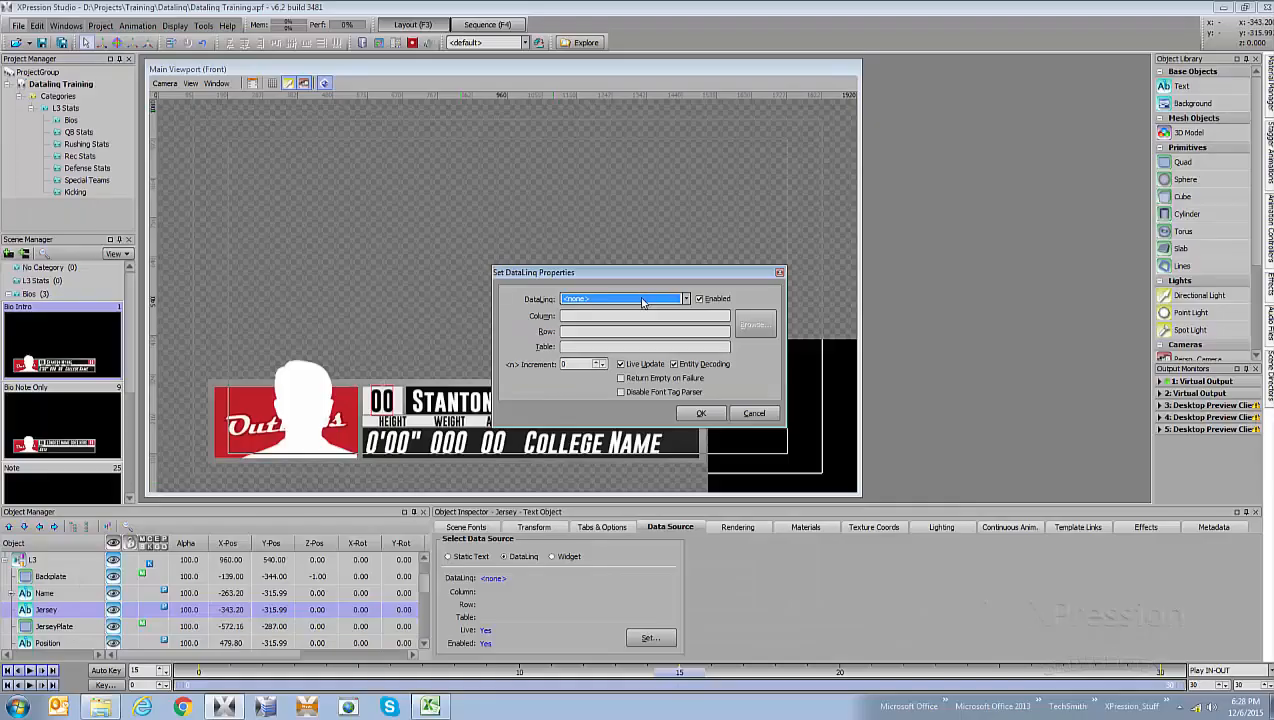
pyautogui.click(645, 298)
pyautogui.click(626, 312)
pyautogui.click(752, 324)
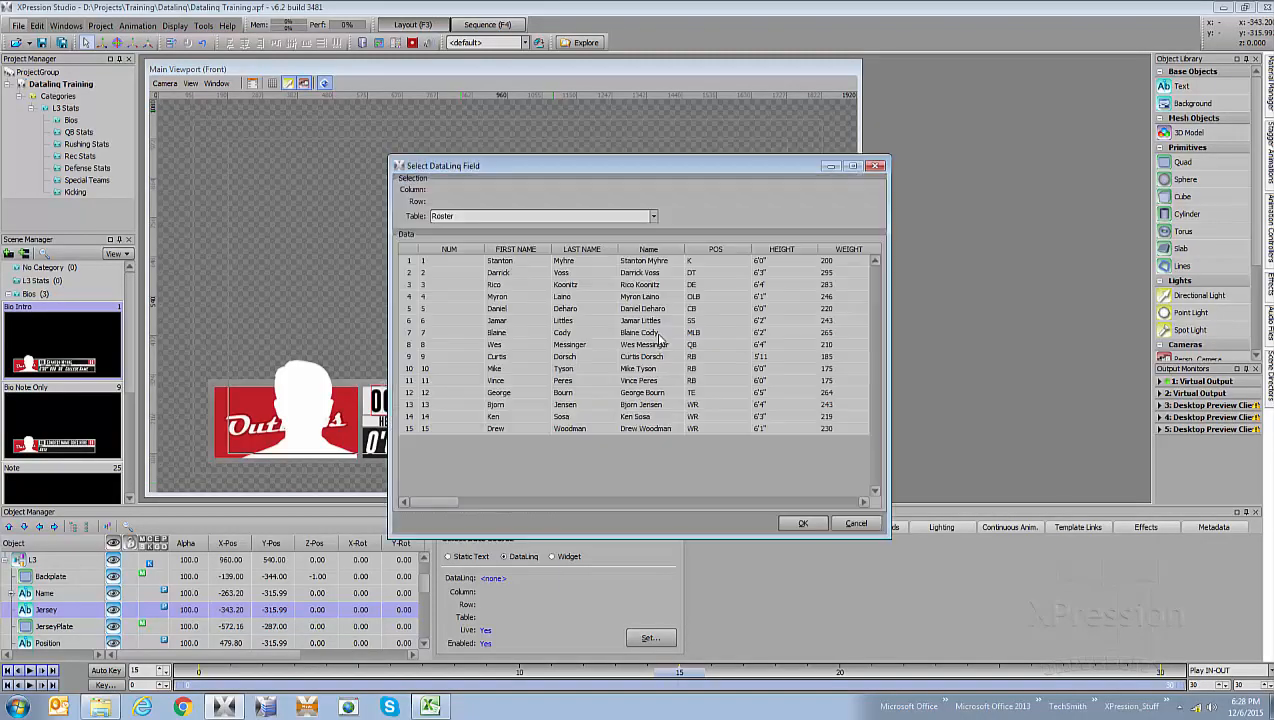
pyautogui.click(437, 262)
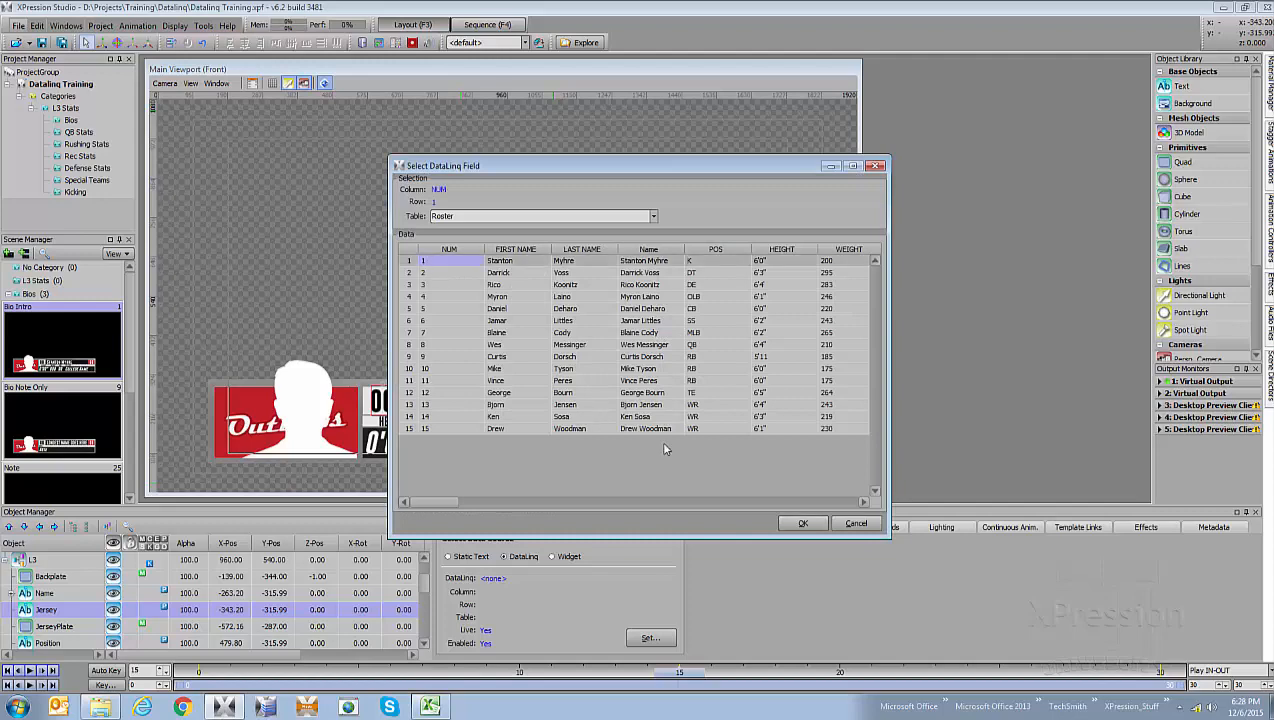
pyautogui.click(800, 523)
pyautogui.click(700, 414)
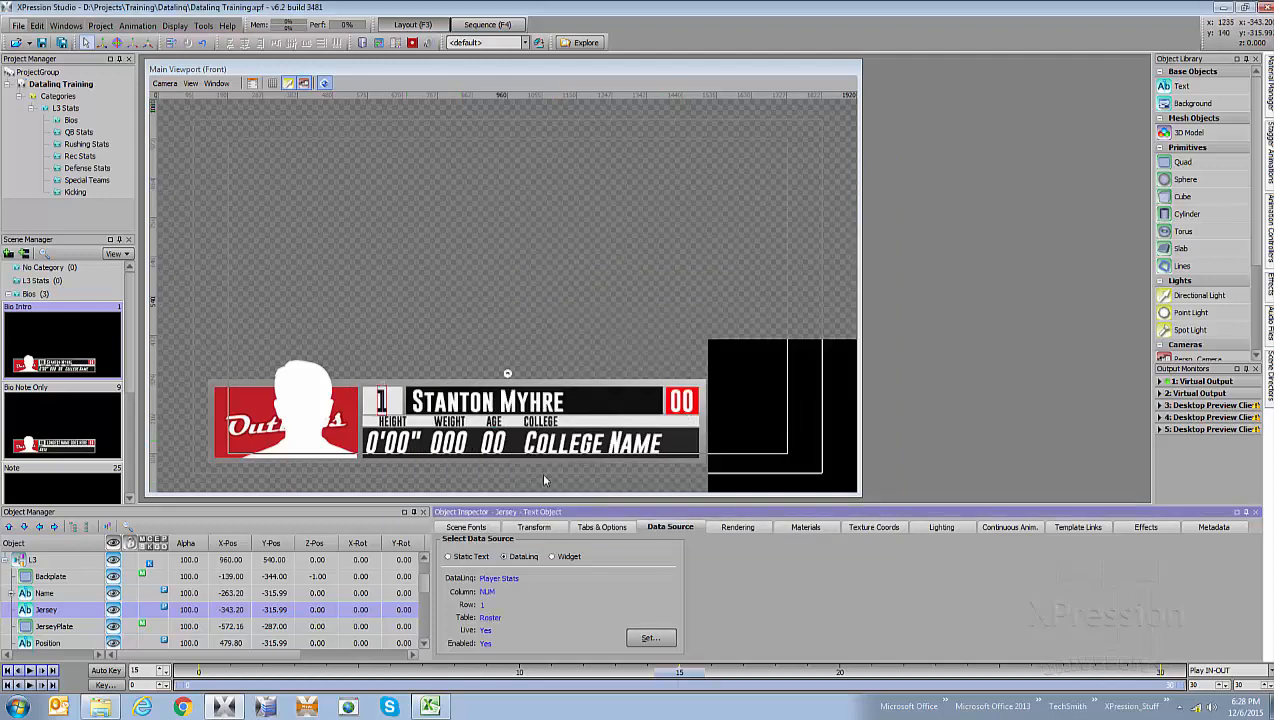
# - Link the Position text object through DataLinq to the POS column, row 1, of the Roster table in Player Stats
pyautogui.click(77, 643)
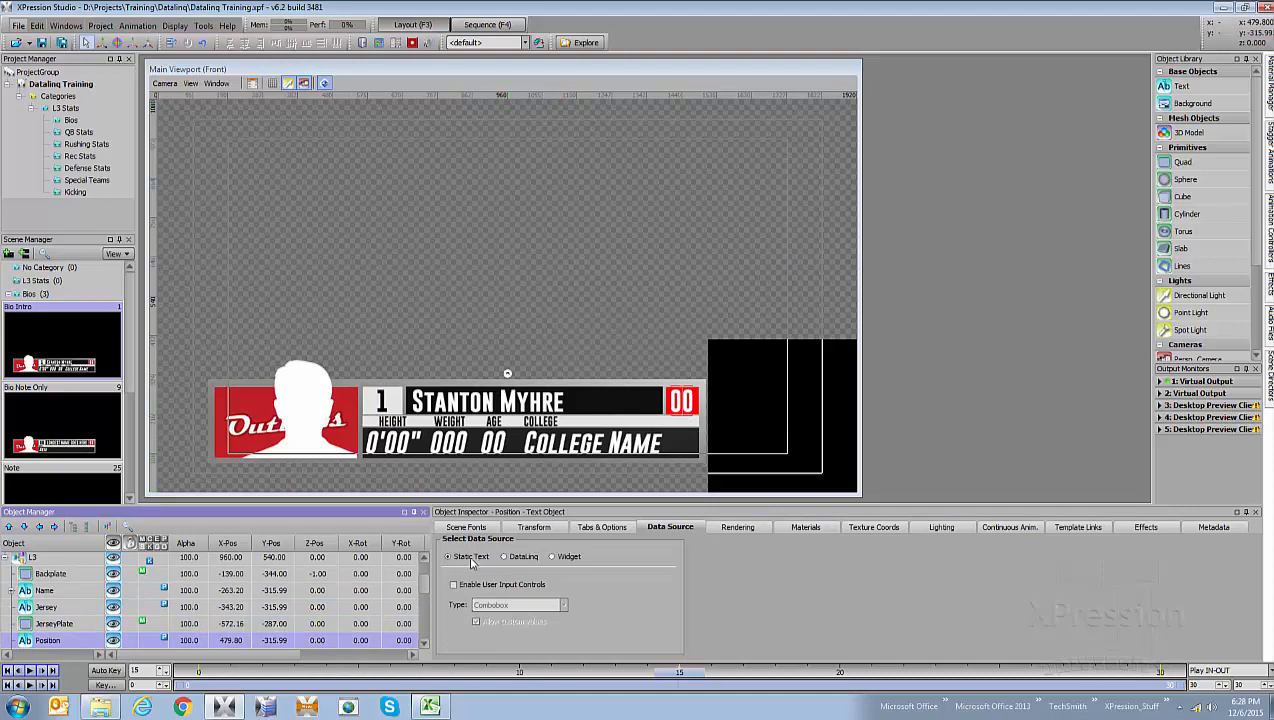
pyautogui.click(505, 559)
pyautogui.click(650, 638)
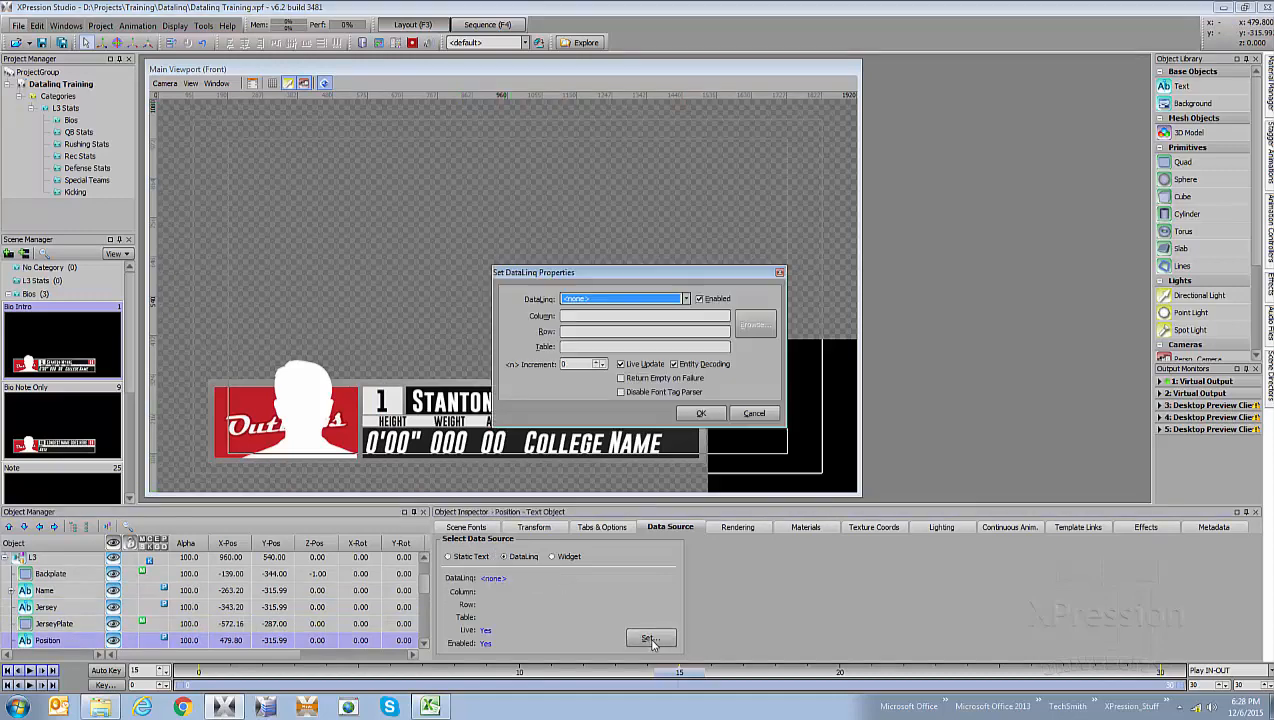
pyautogui.click(652, 302)
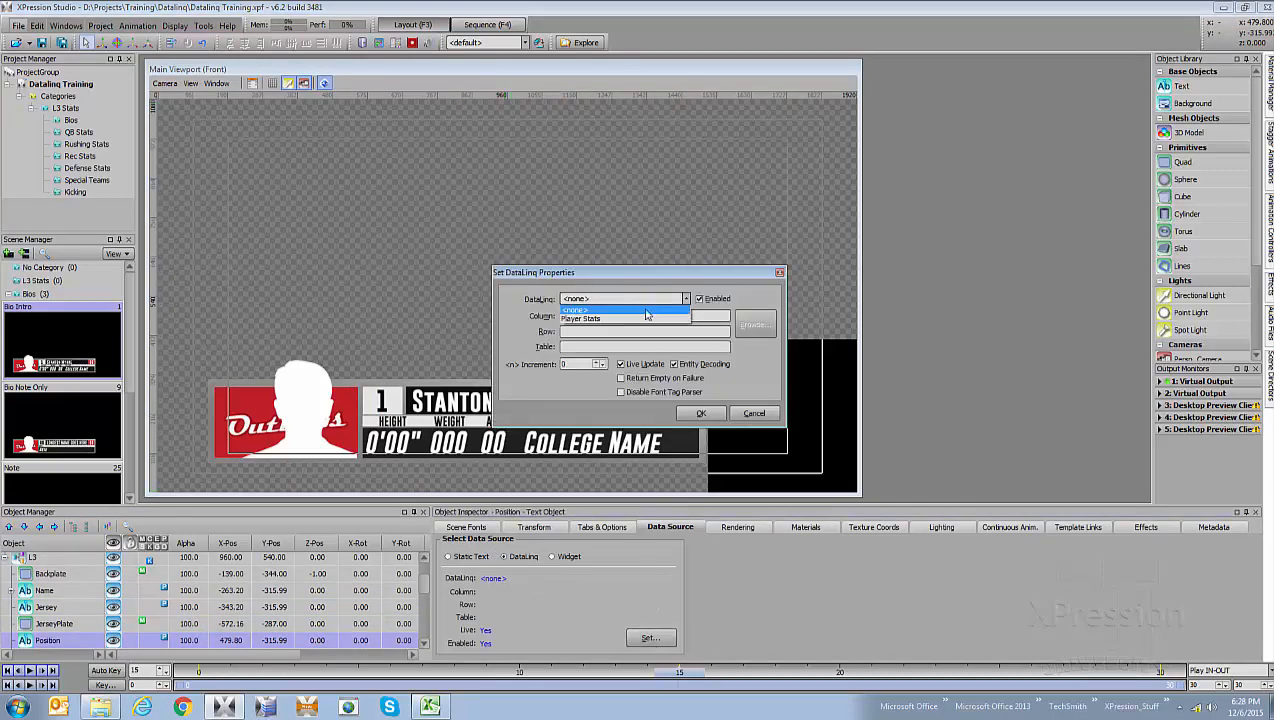
pyautogui.click(640, 318)
pyautogui.click(752, 324)
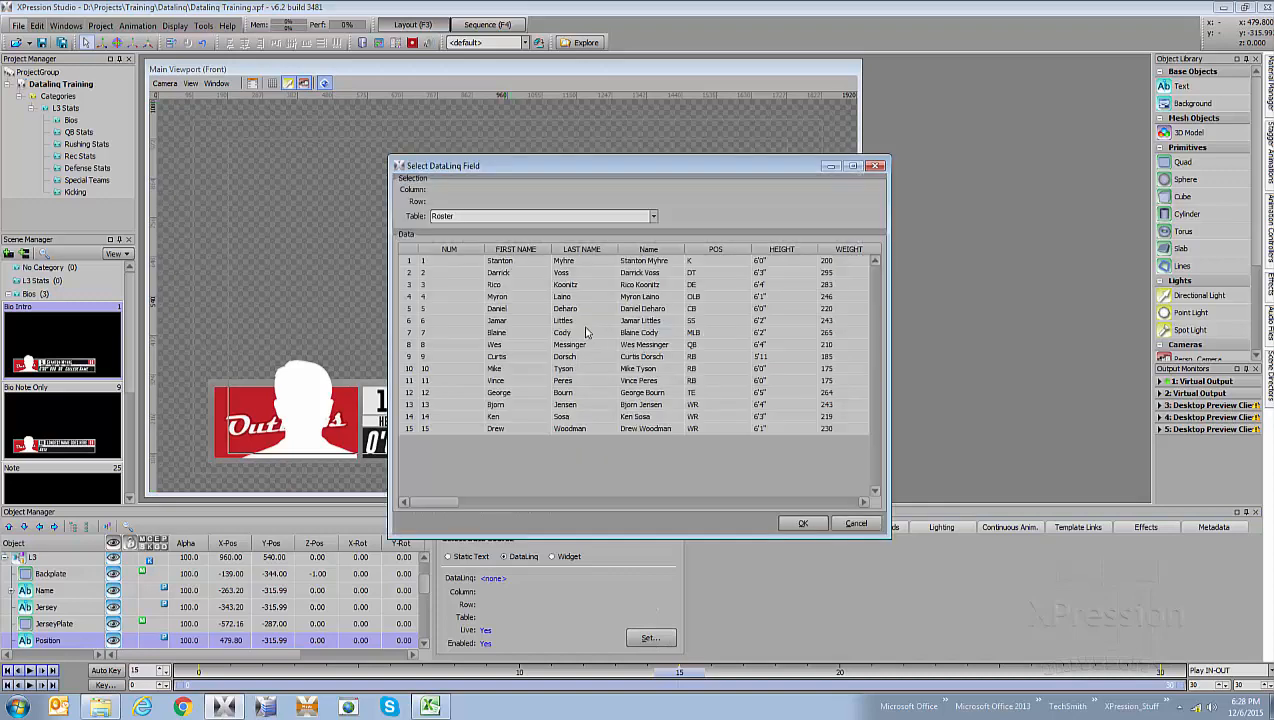
pyautogui.click(695, 261)
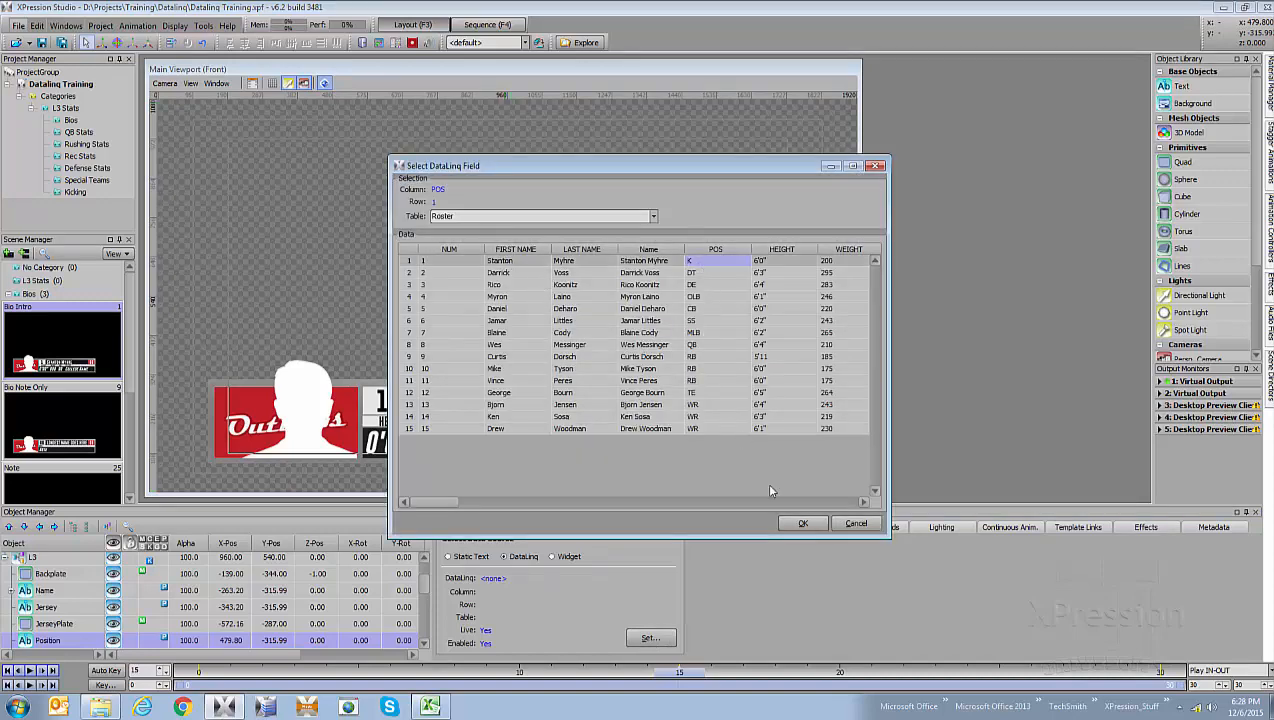
pyautogui.click(803, 523)
pyautogui.click(700, 414)
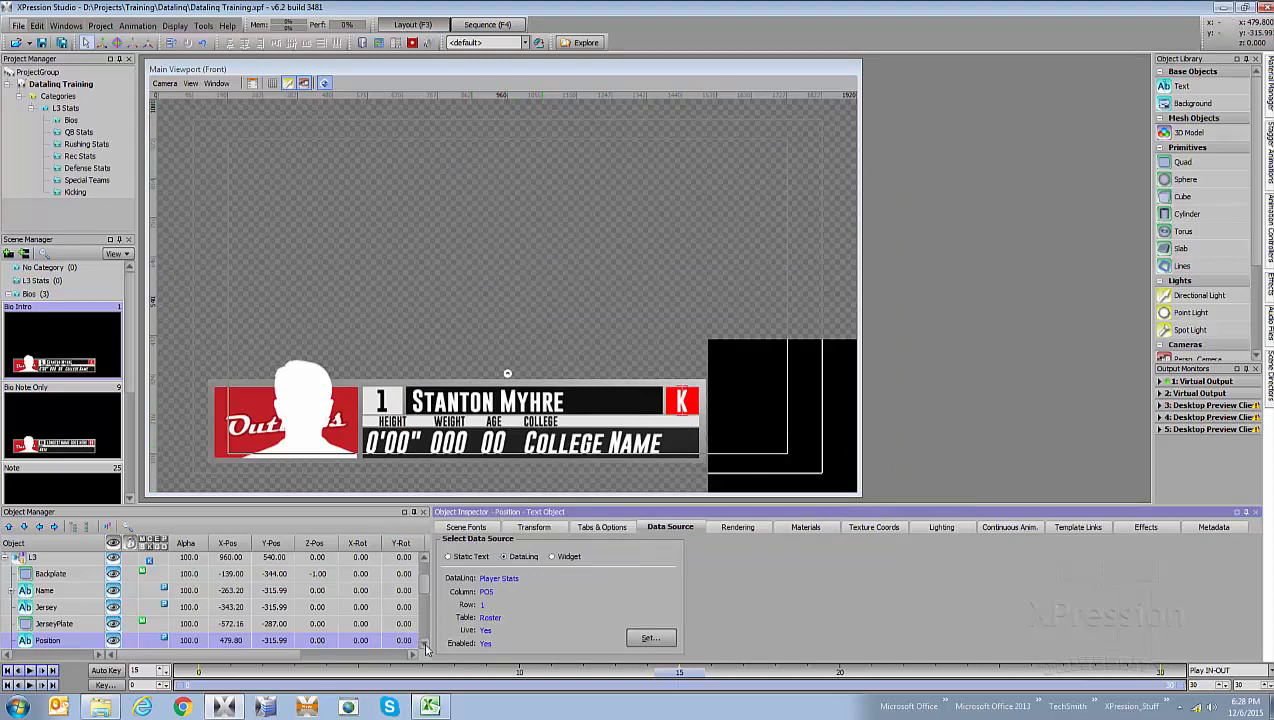
# - Link the Height text object through DataLinq to the HEIGHT column, row 1, of the Roster table in Player Stats
pyautogui.moveTo(425, 648); pyautogui.dragTo(425, 648)
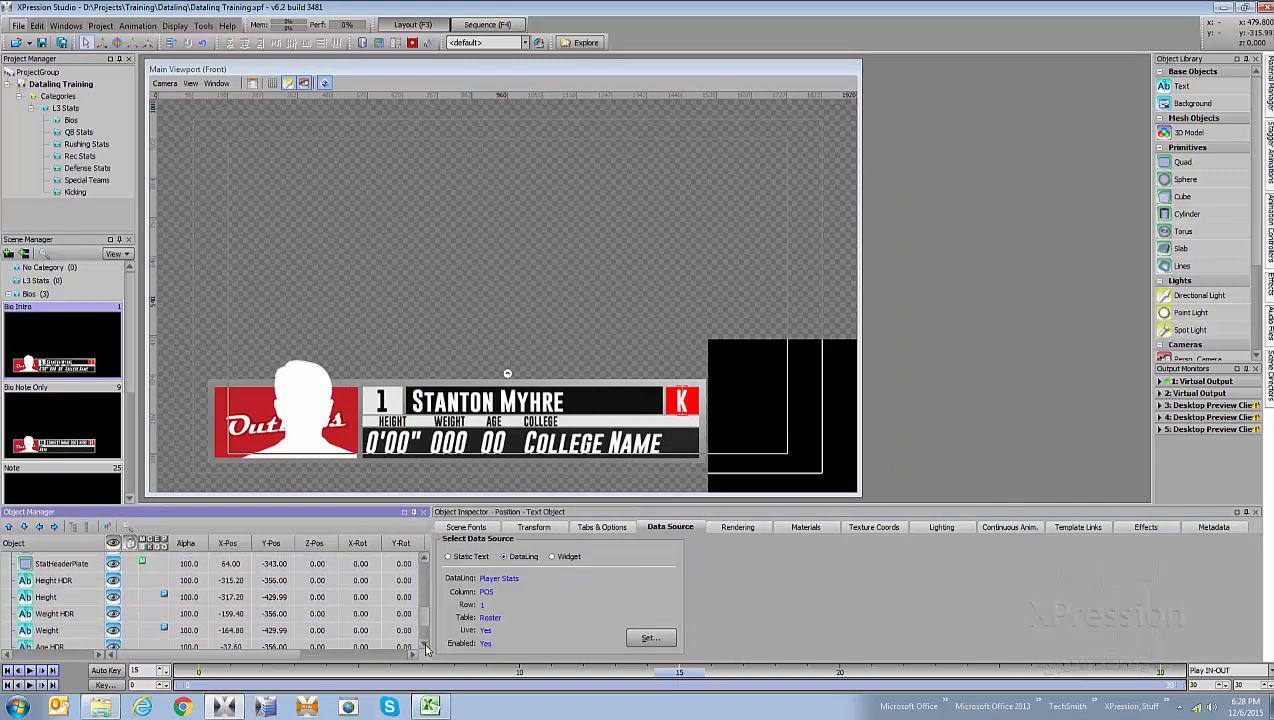
pyautogui.click(64, 596)
pyautogui.click(505, 557)
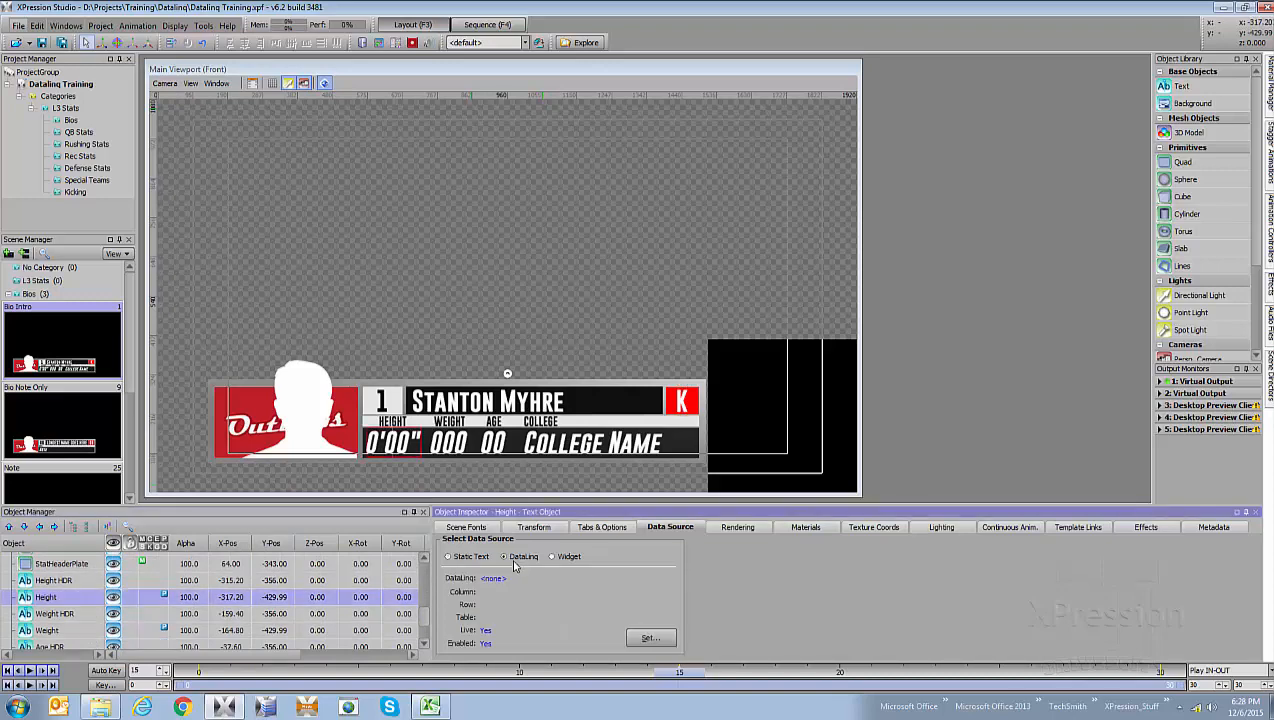
pyautogui.click(648, 637)
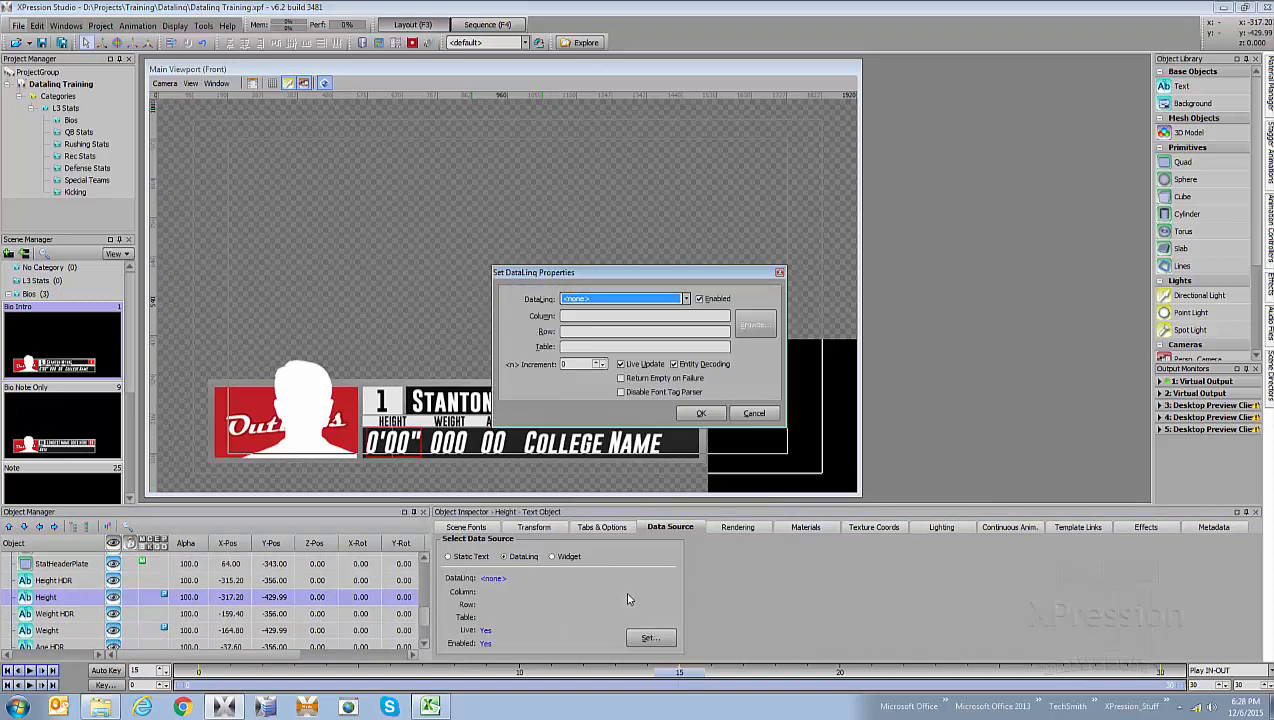
pyautogui.click(626, 302)
pyautogui.click(625, 320)
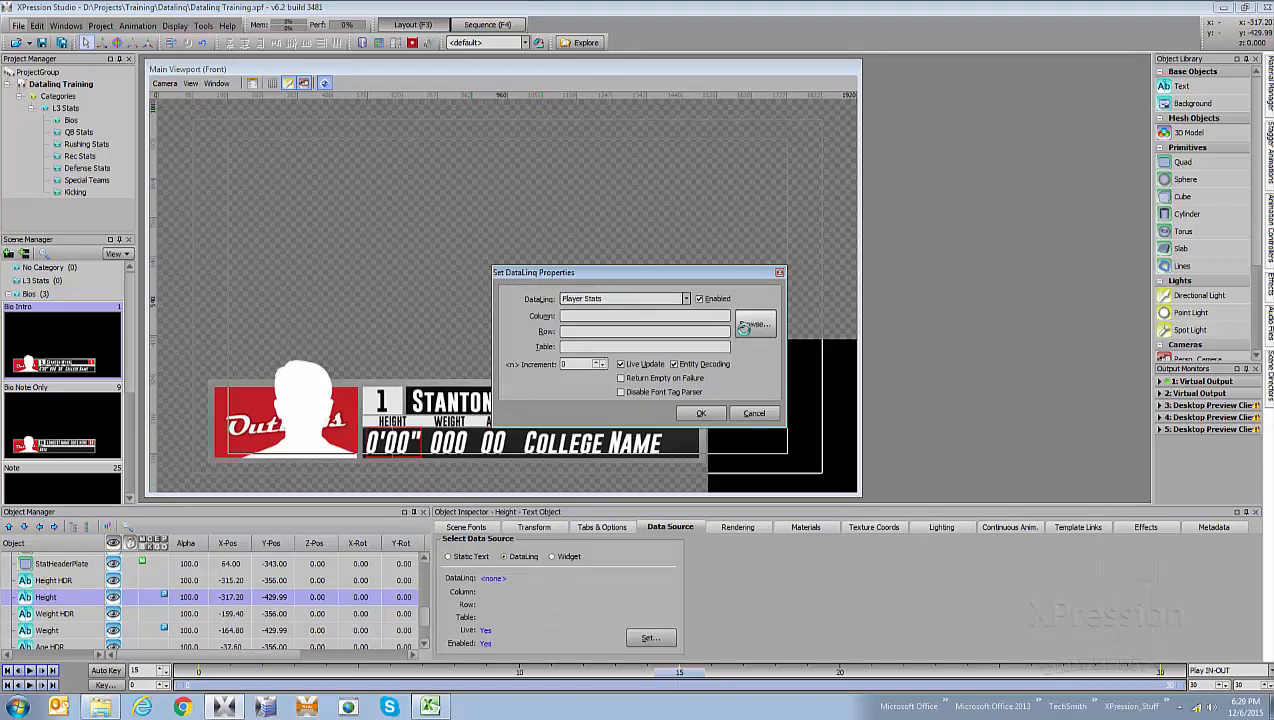
pyautogui.click(753, 324)
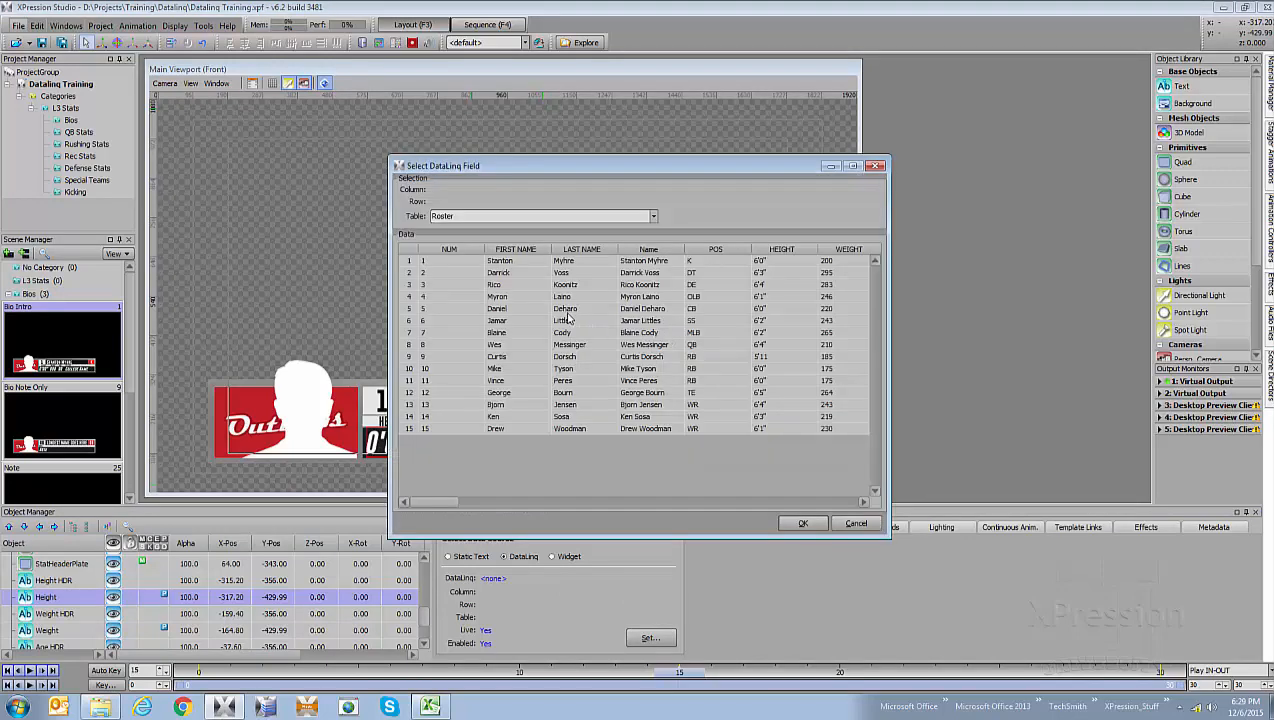
pyautogui.click(758, 262)
pyautogui.click(803, 523)
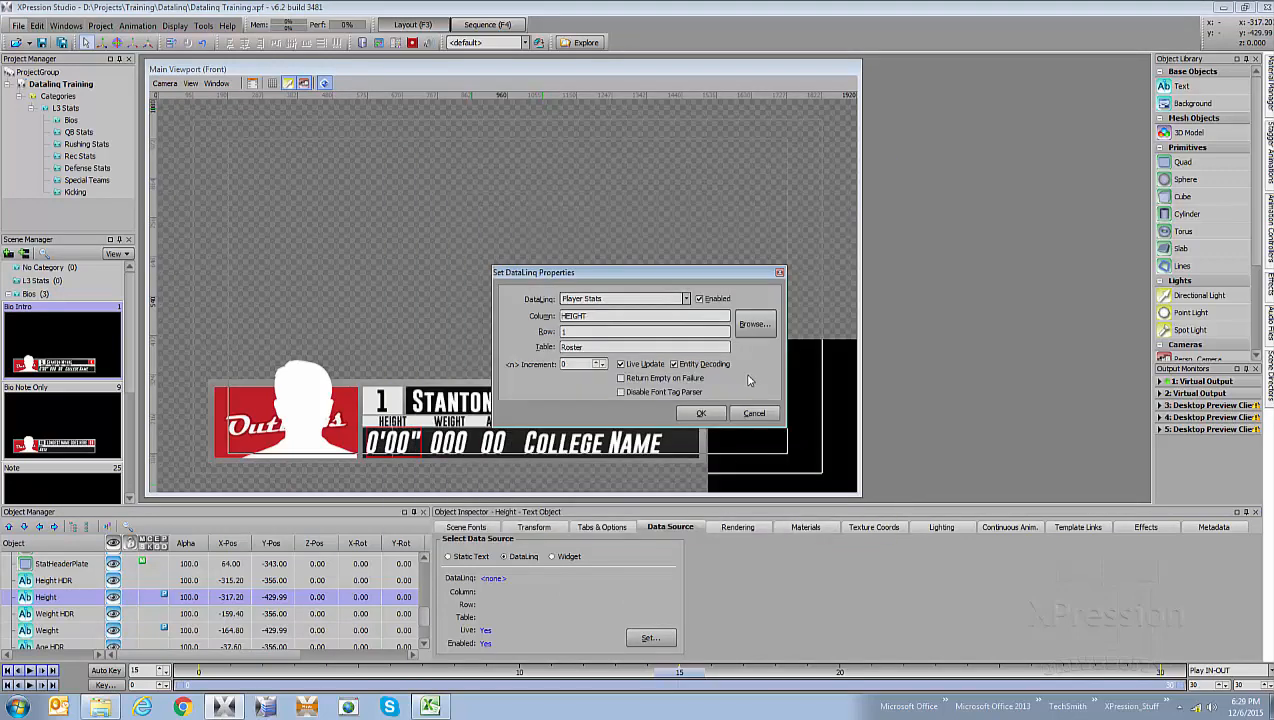
pyautogui.click(701, 413)
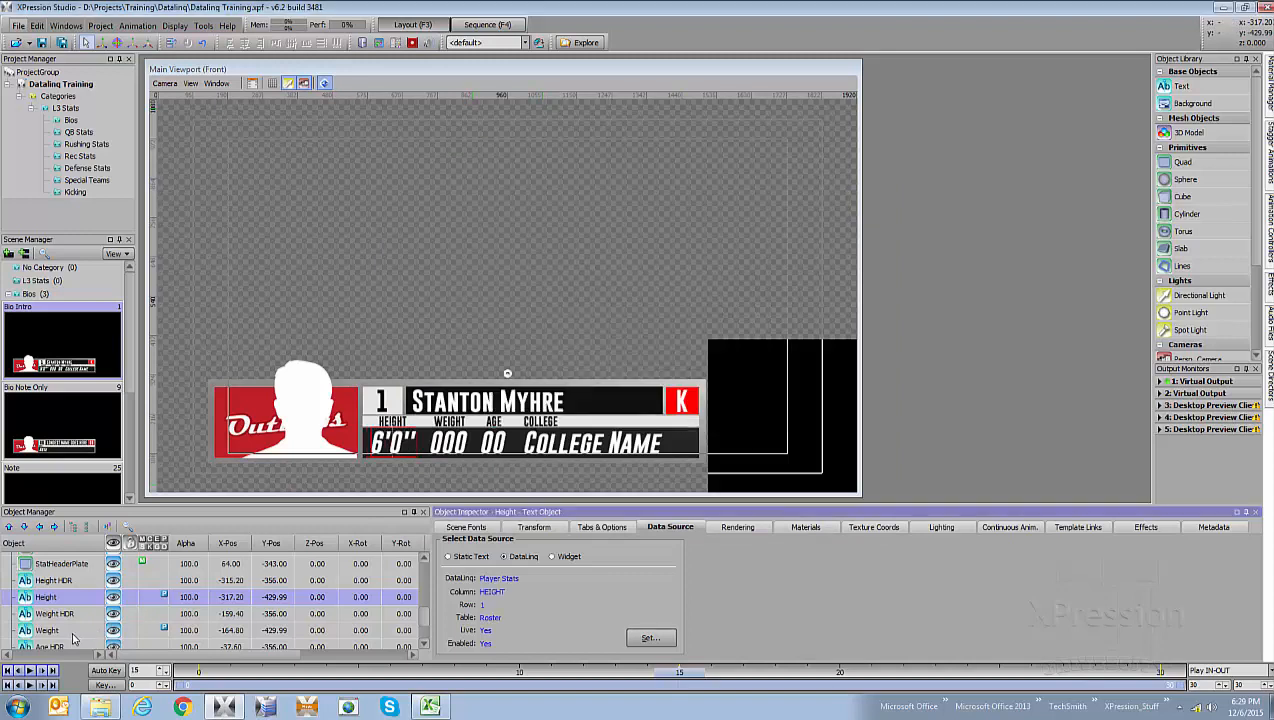
# - Link the Weight text object to the WEIGHT column, row 1, of the Roster table in Player Stats
pyautogui.click(72, 634)
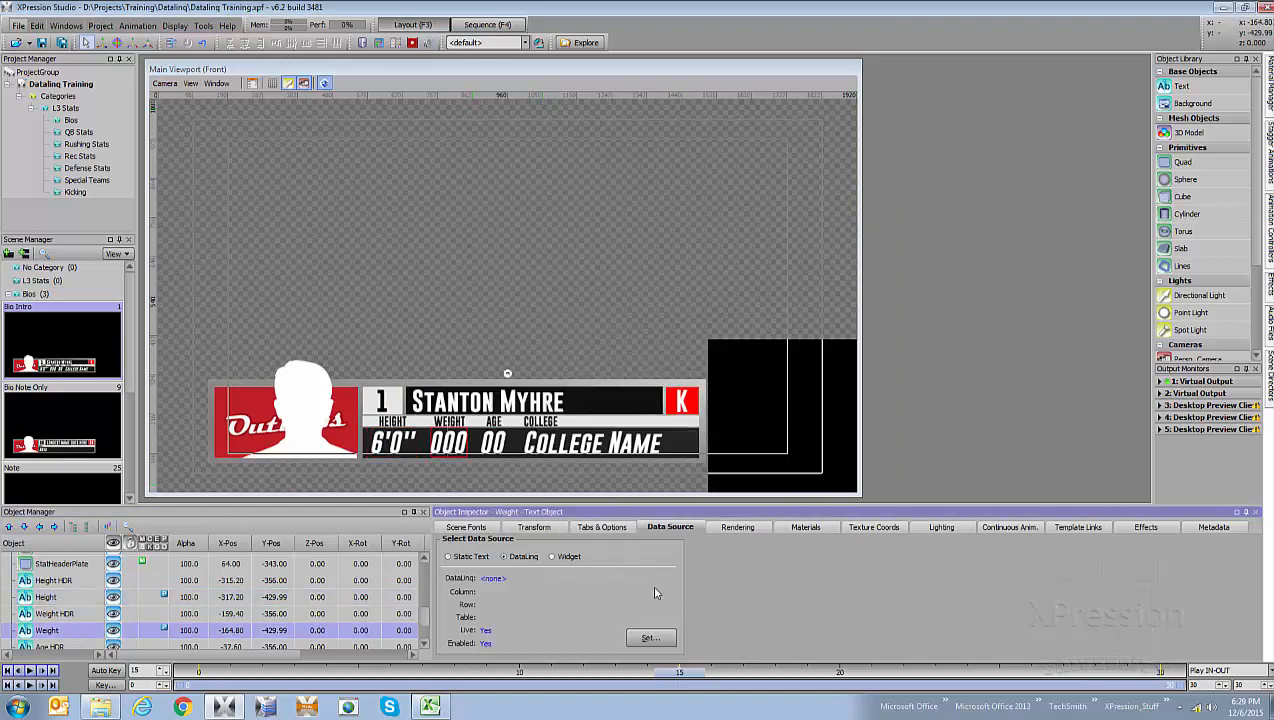
pyautogui.click(651, 637)
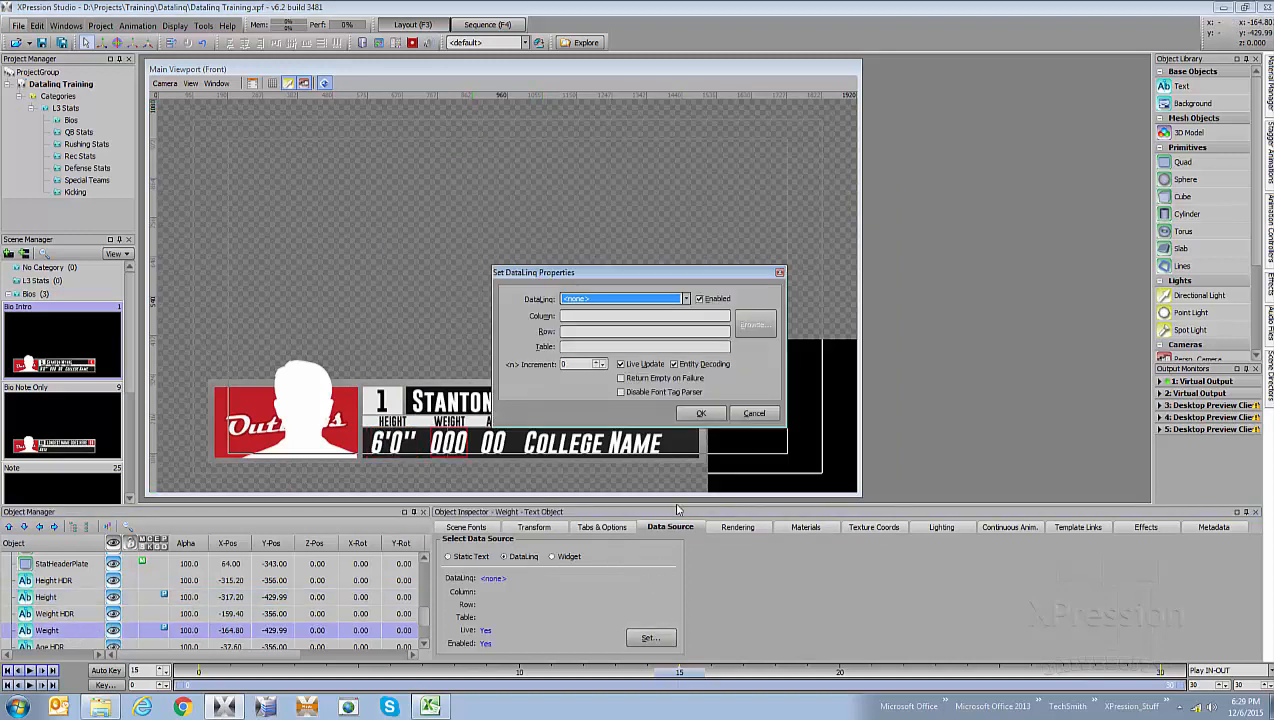
pyautogui.click(686, 299)
pyautogui.click(662, 314)
pyautogui.click(755, 324)
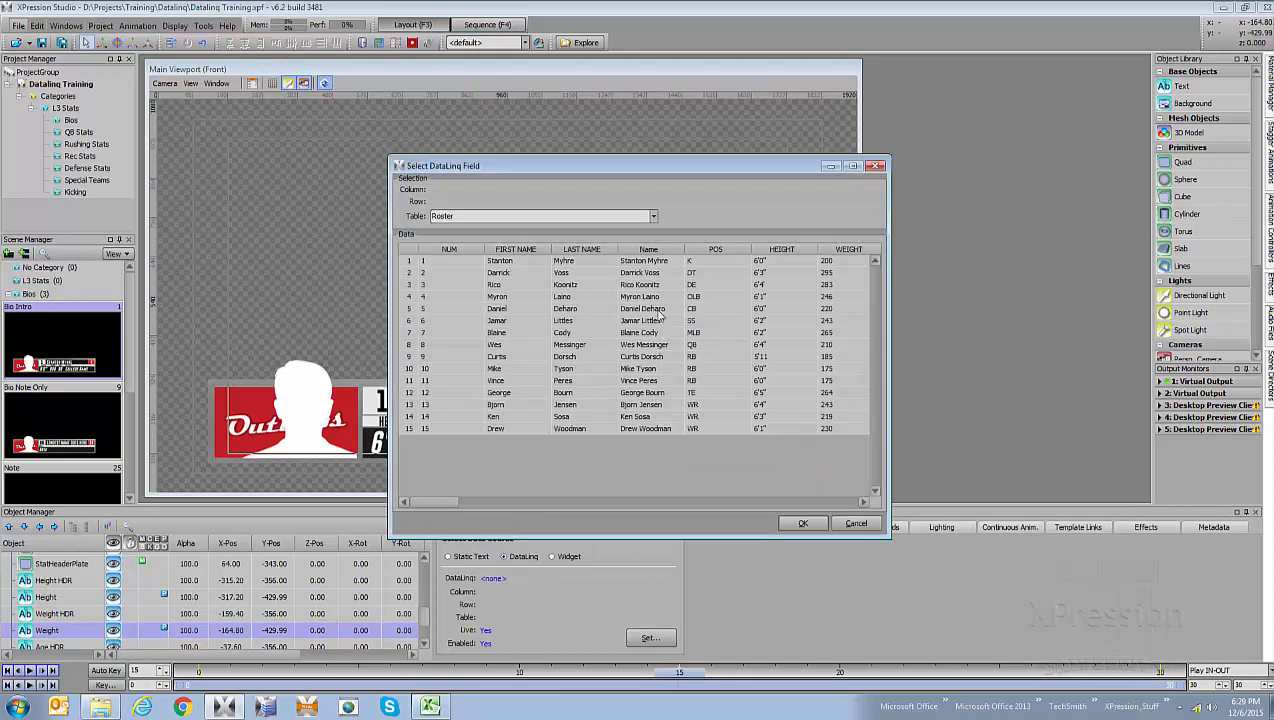
pyautogui.click(832, 262)
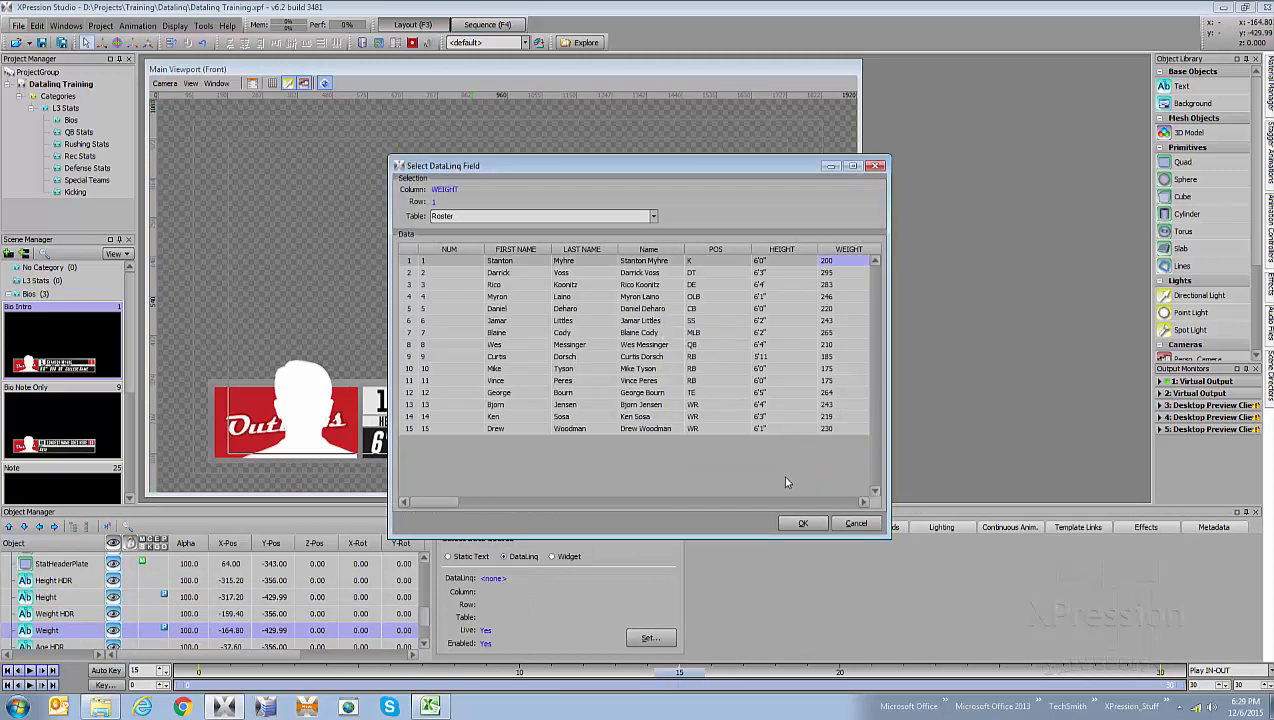
pyautogui.click(802, 523)
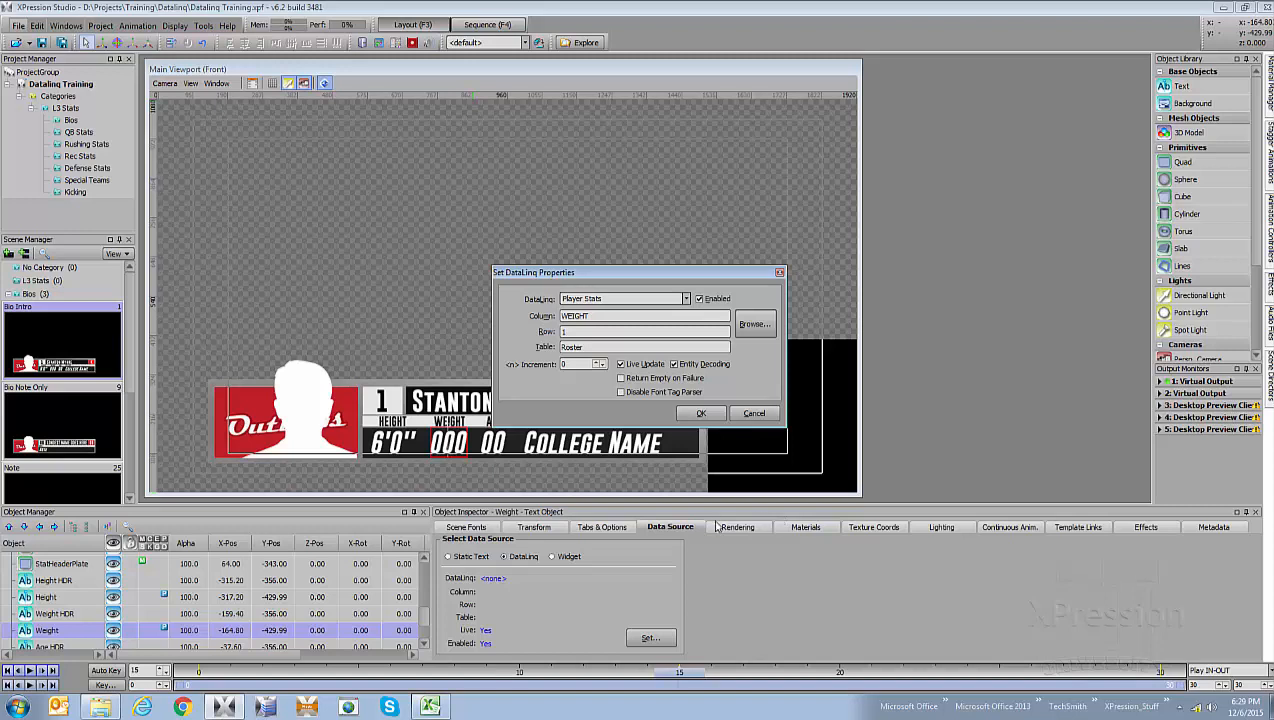
pyautogui.click(703, 413)
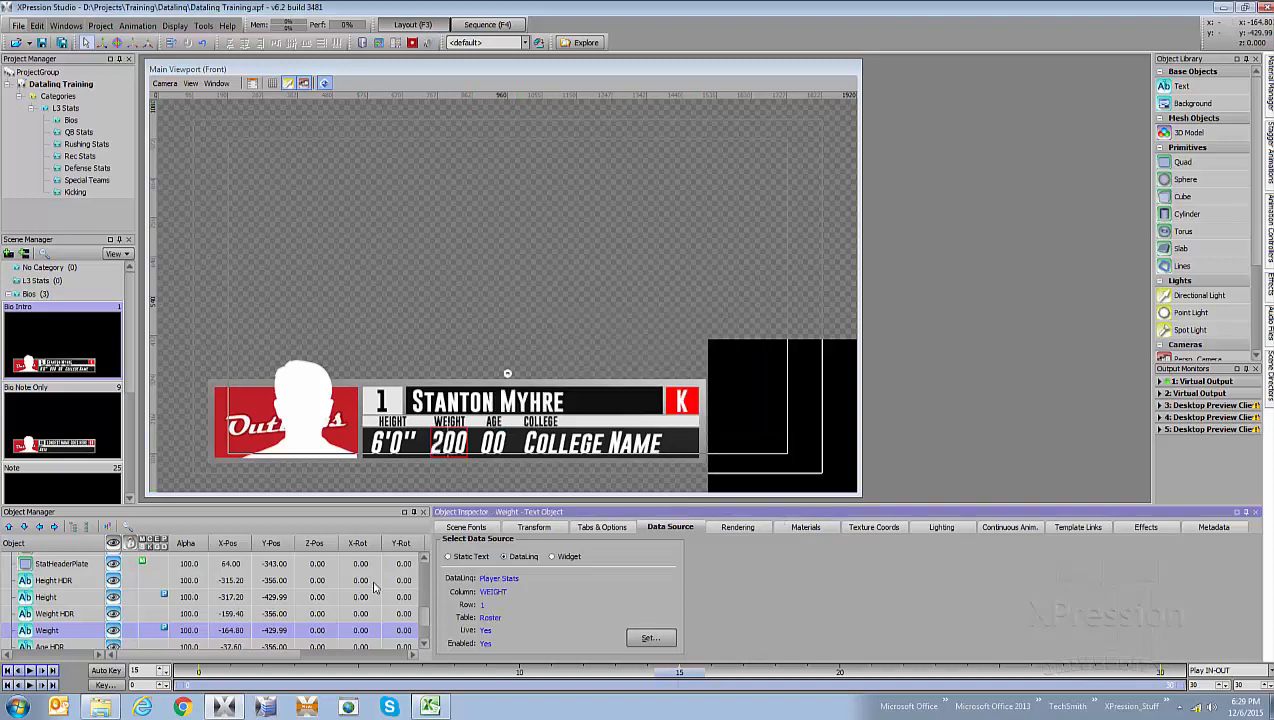
# - Link the Age text object through DataLinq to the AGE column, row 1, of the Roster table in Player Stats
pyautogui.click(426, 624)
pyautogui.click(75, 607)
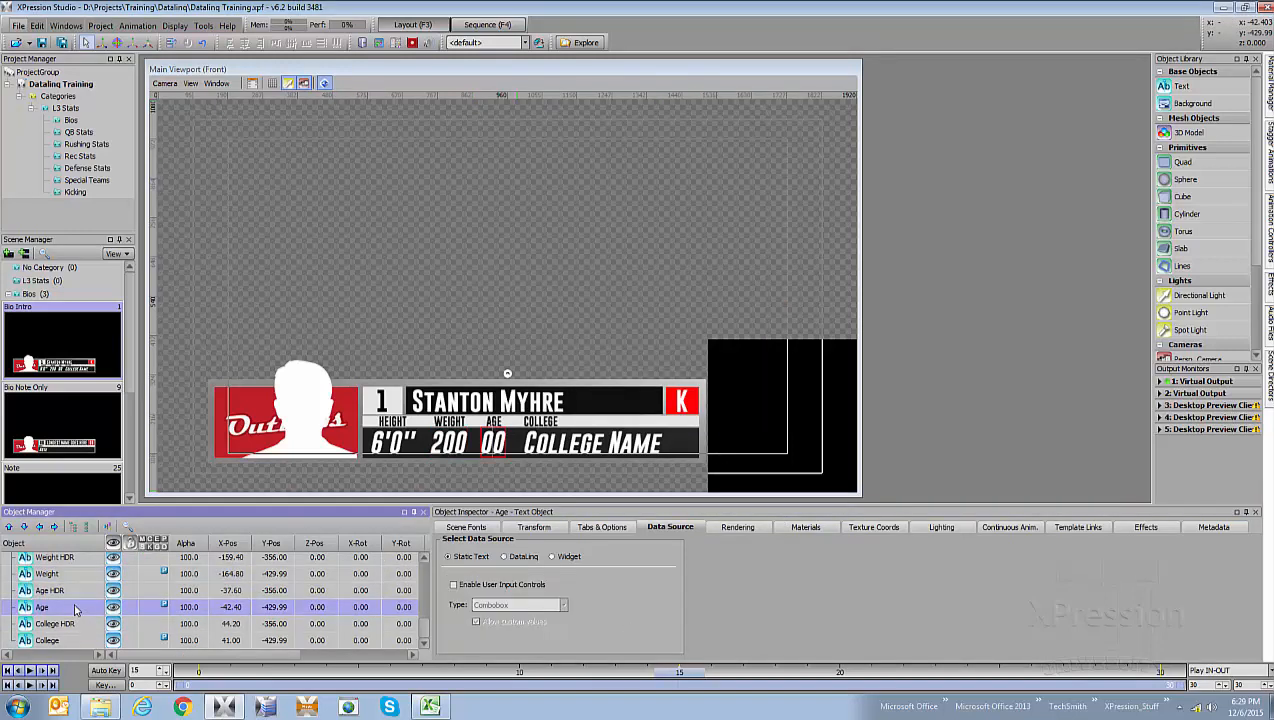
pyautogui.click(505, 557)
pyautogui.click(650, 637)
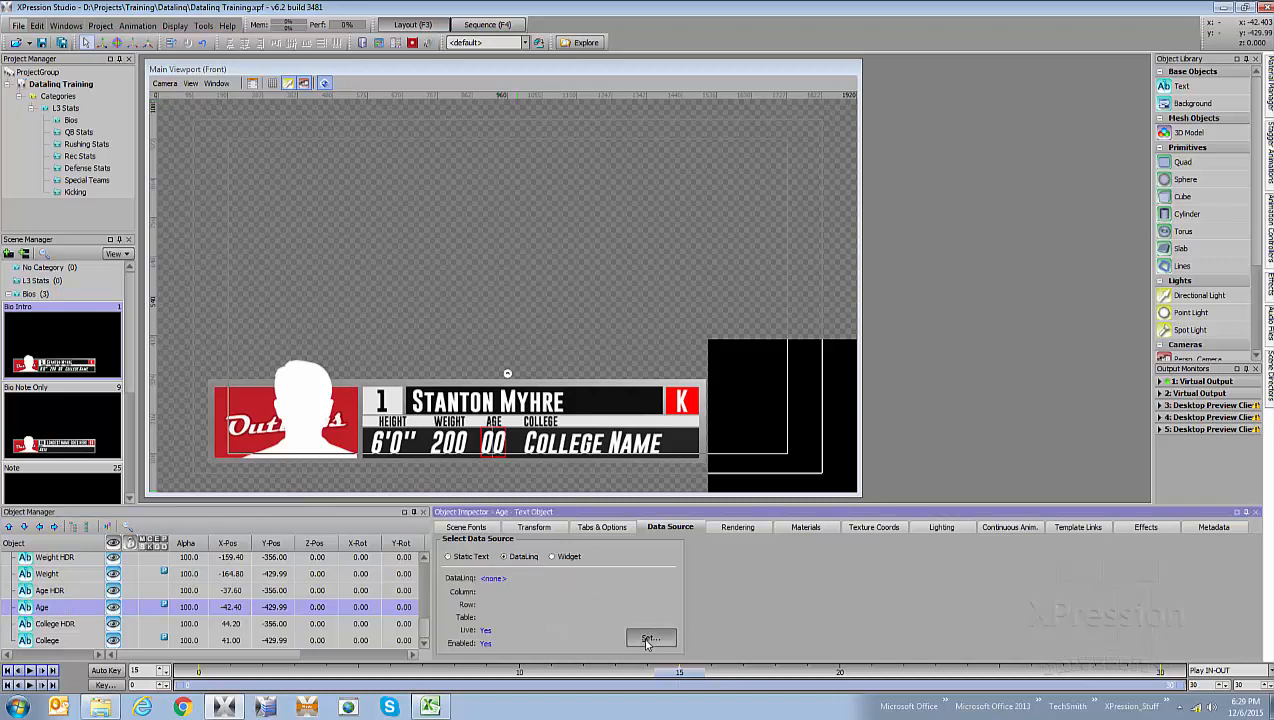
pyautogui.click(652, 300)
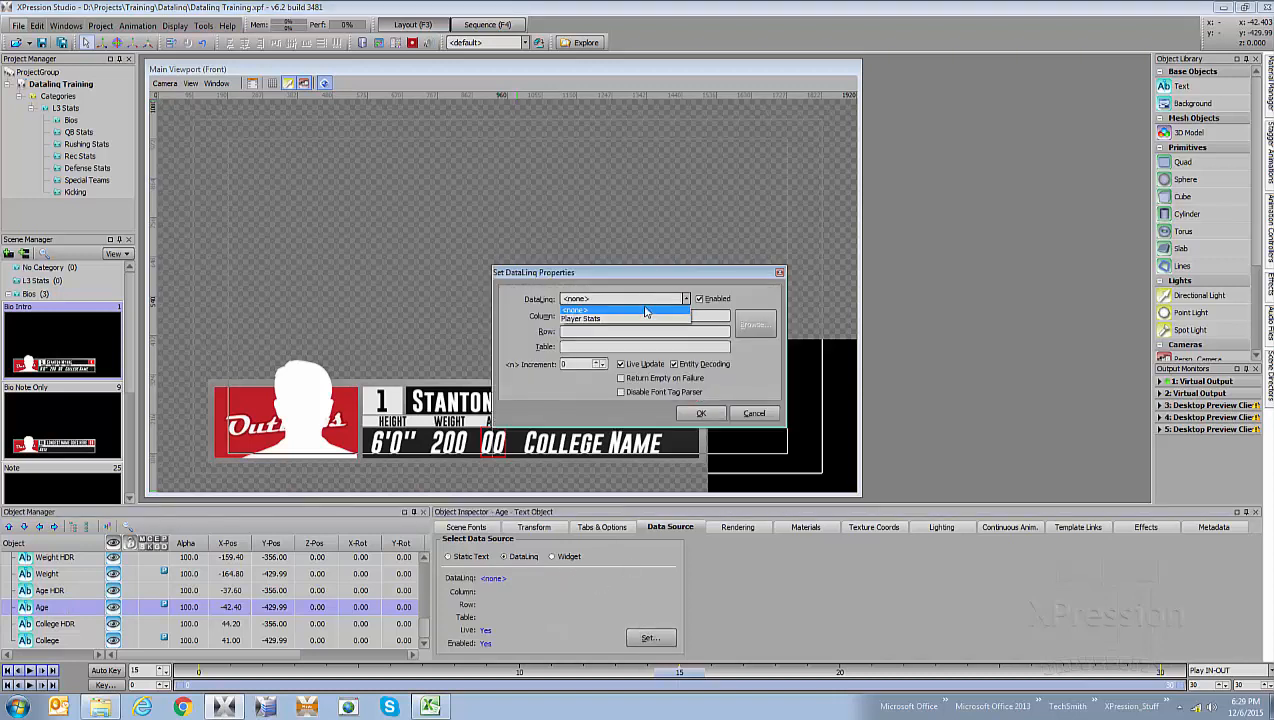
pyautogui.click(638, 318)
pyautogui.click(750, 325)
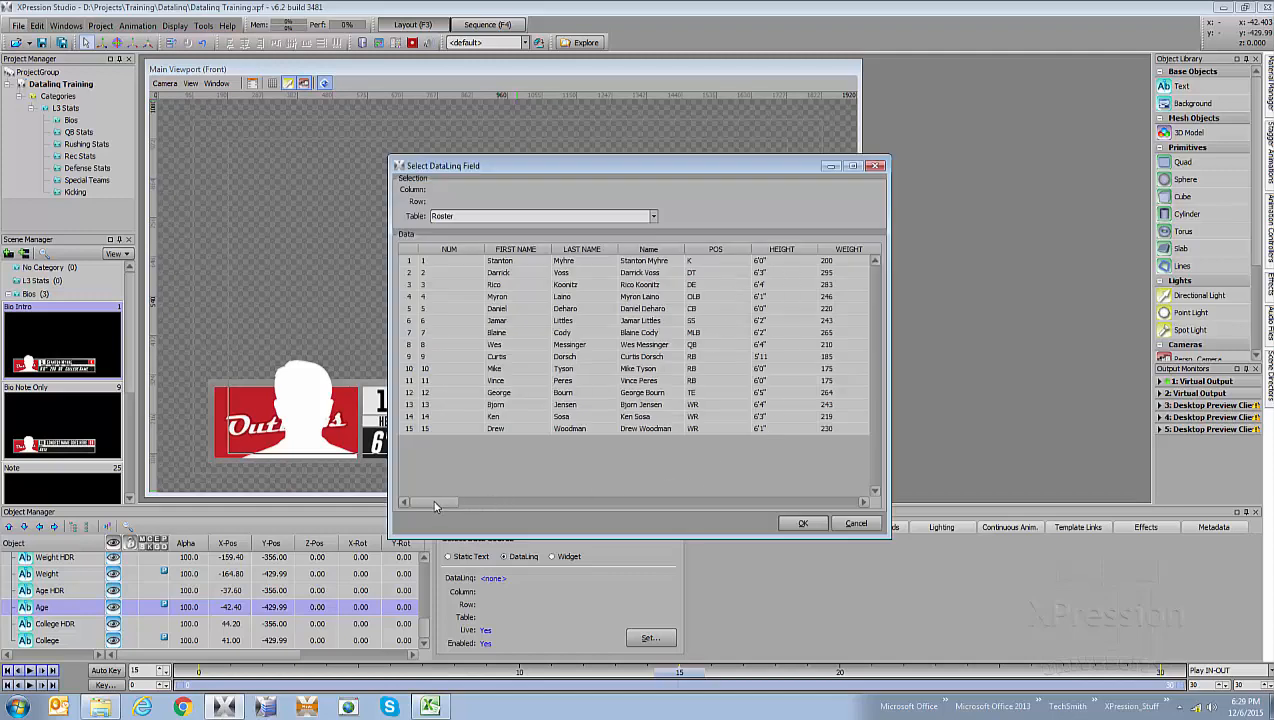
pyautogui.moveTo(437, 503); pyautogui.dragTo(453, 503)
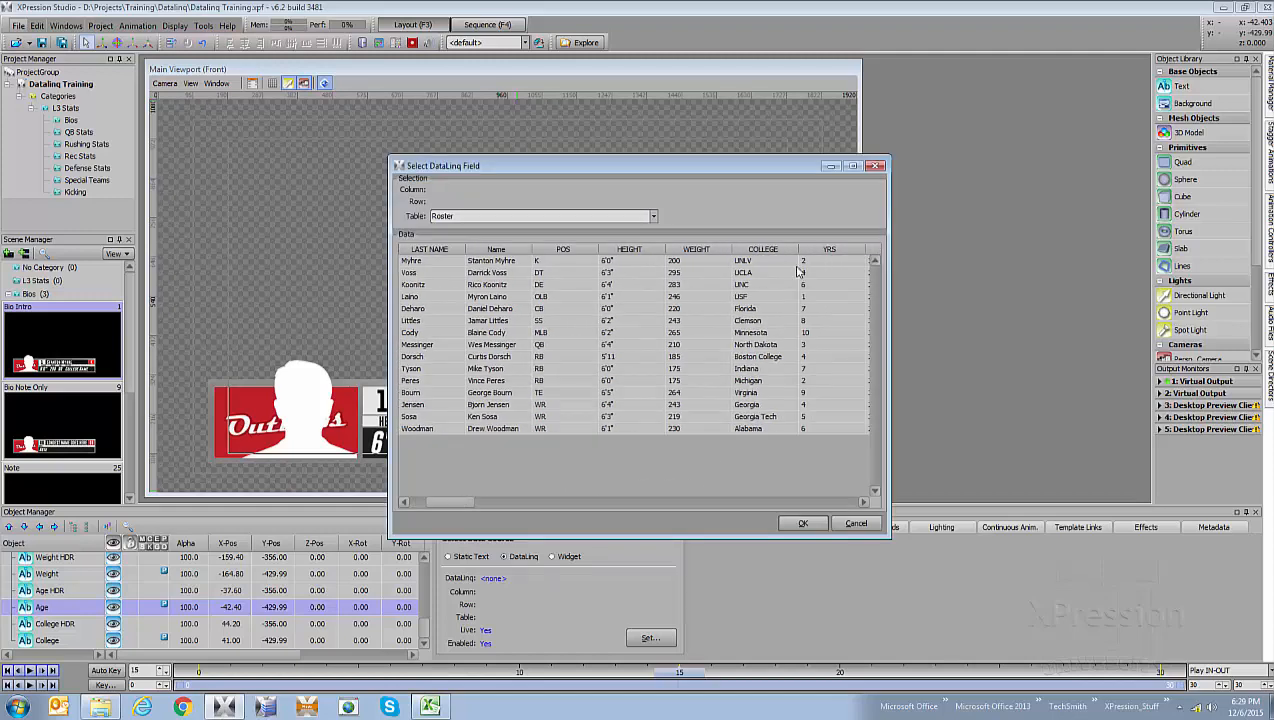
pyautogui.moveTo(447, 500); pyautogui.dragTo(475, 500)
pyautogui.click(620, 262)
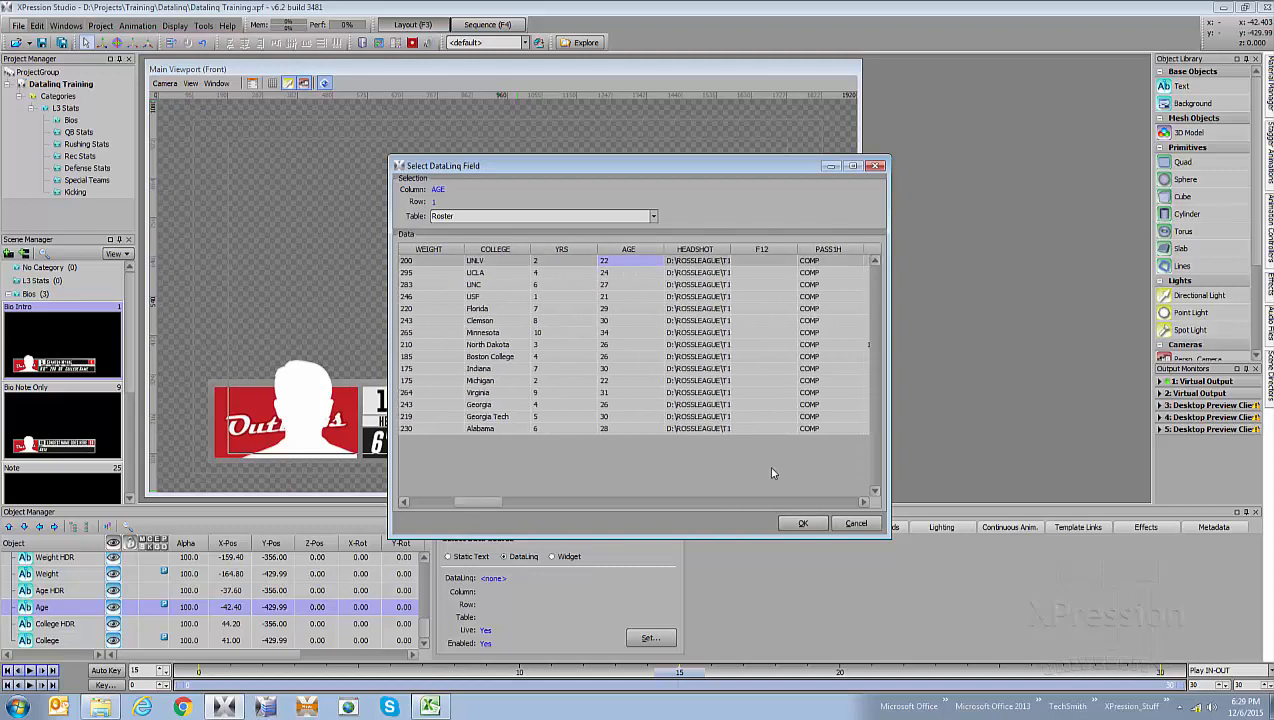
pyautogui.click(801, 523)
pyautogui.click(704, 415)
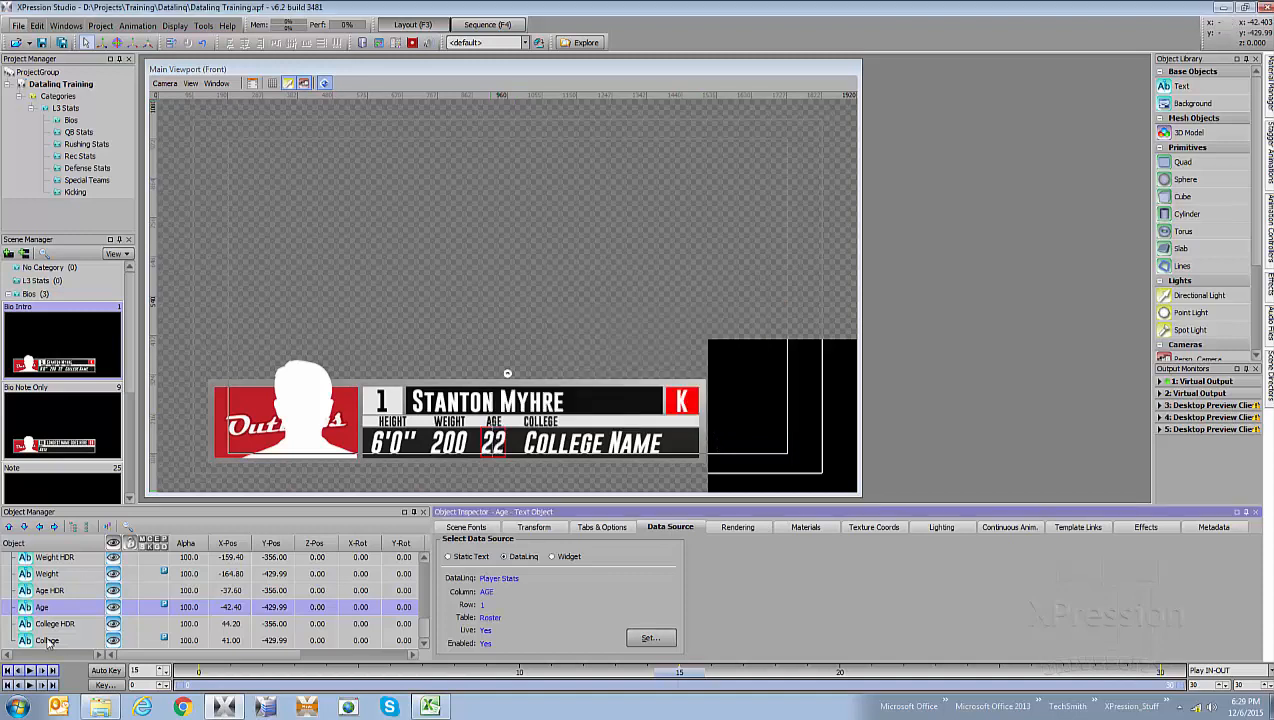
# - Link the College text object through DataLinq to the COLLEGE column, row 1, of the Roster table in Player Stats
pyautogui.click(48, 641)
pyautogui.click(505, 557)
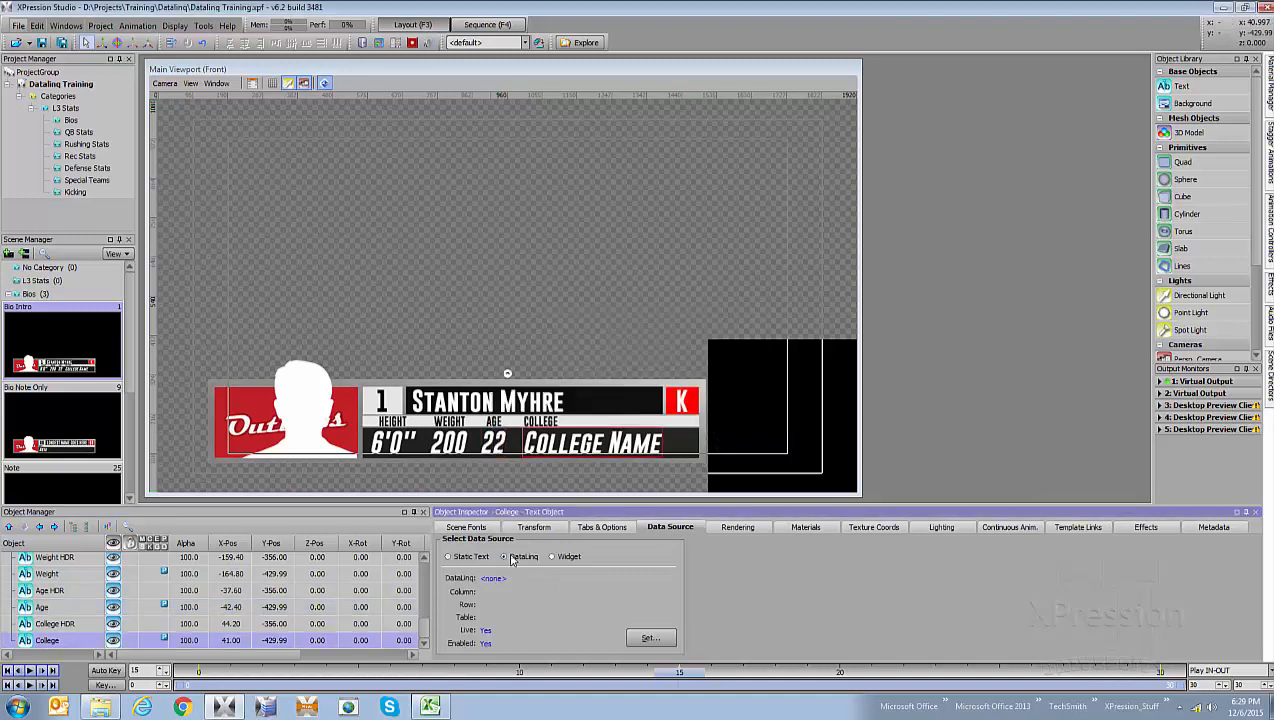
pyautogui.click(651, 638)
pyautogui.click(664, 299)
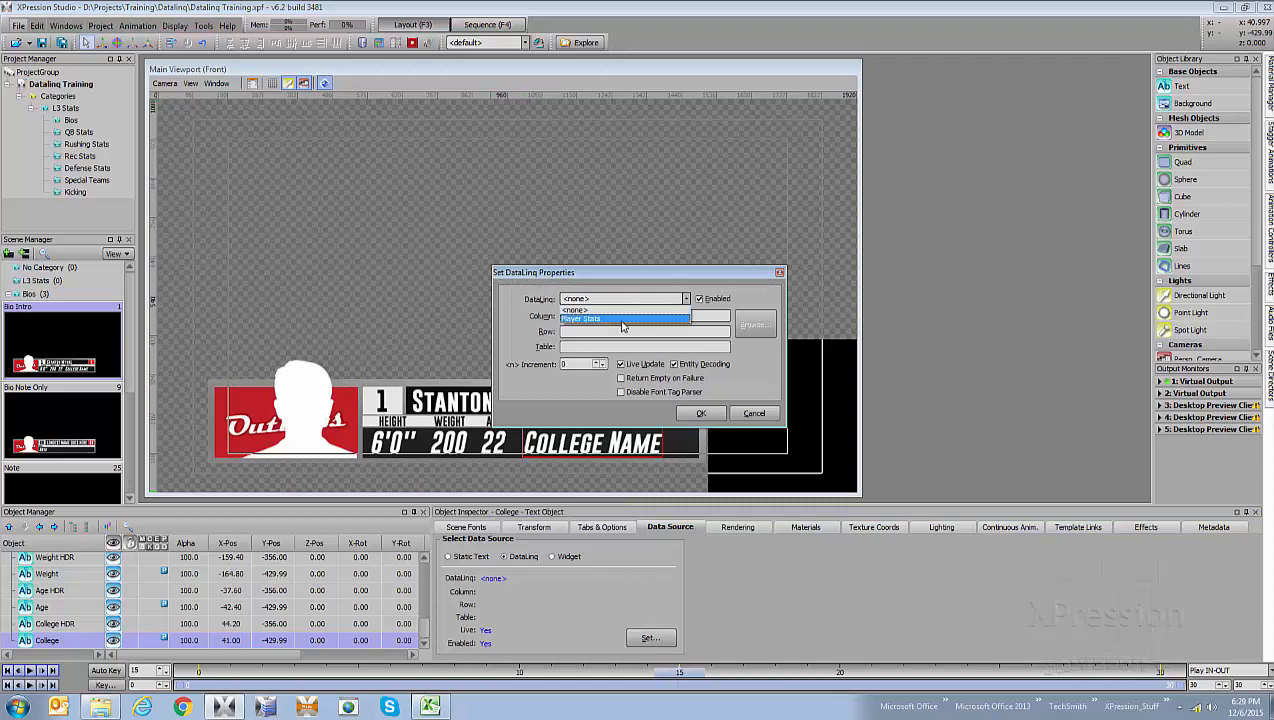
pyautogui.click(620, 313)
pyautogui.click(754, 325)
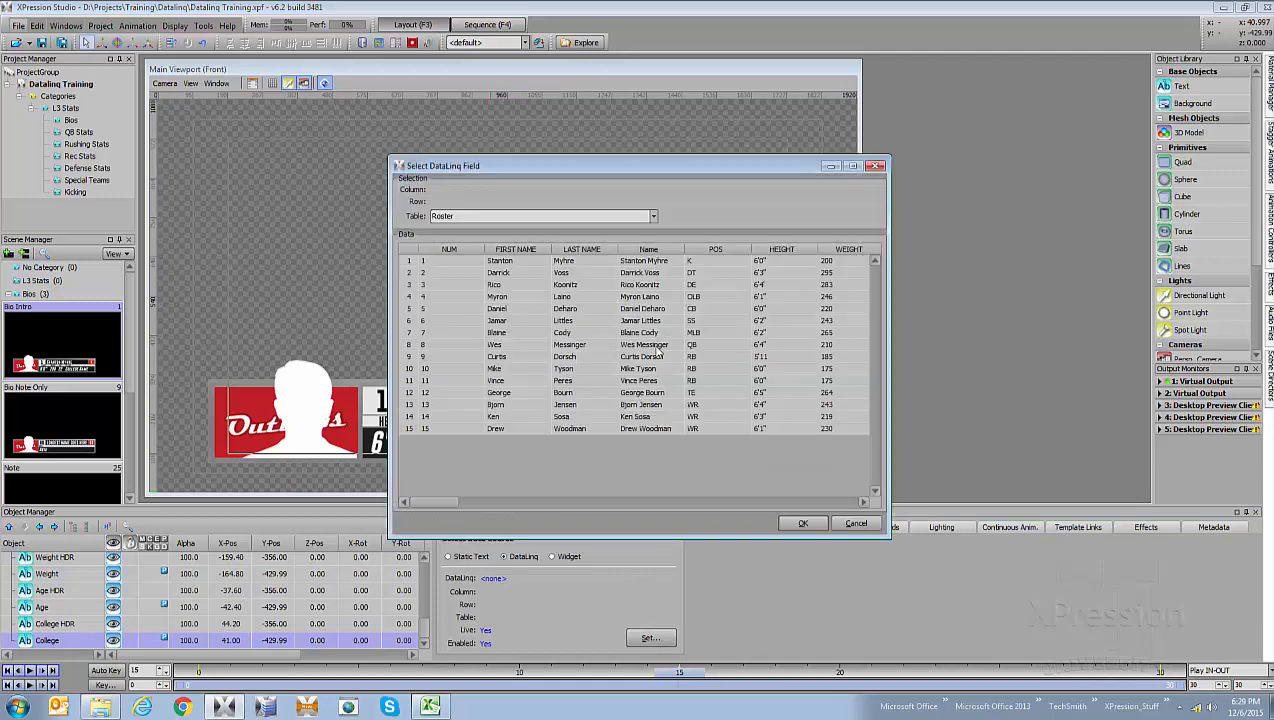
pyautogui.click(457, 502)
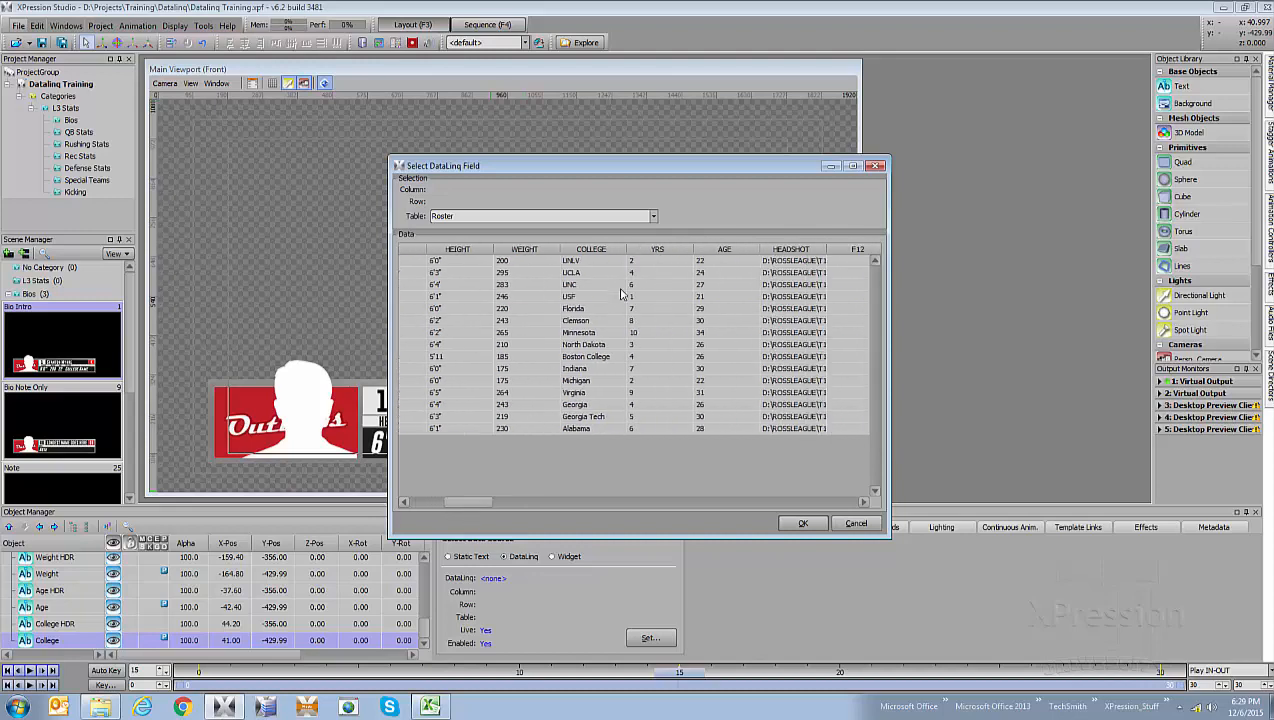
pyautogui.click(610, 262)
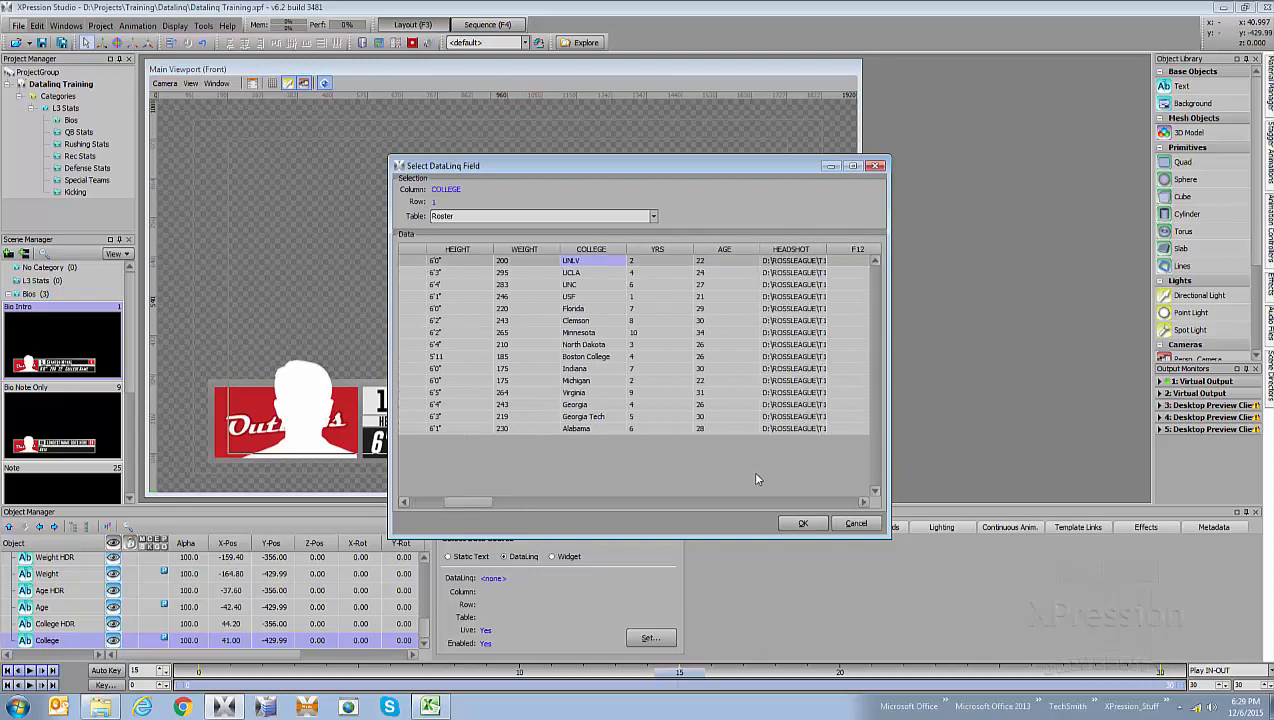
pyautogui.click(803, 523)
pyautogui.click(701, 414)
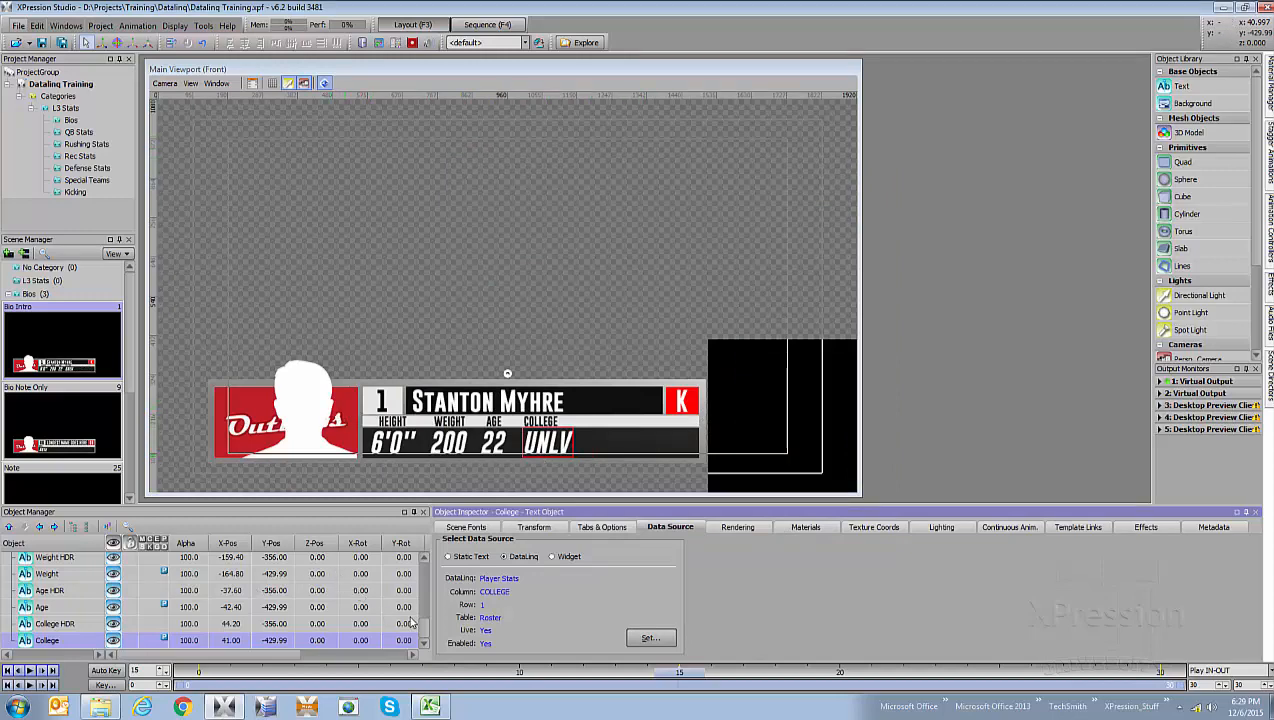
# - Switch the Headshot quad's material source to DataLinq and choose Player Stats as its DataLinq
pyautogui.scroll(3, 424, 627)
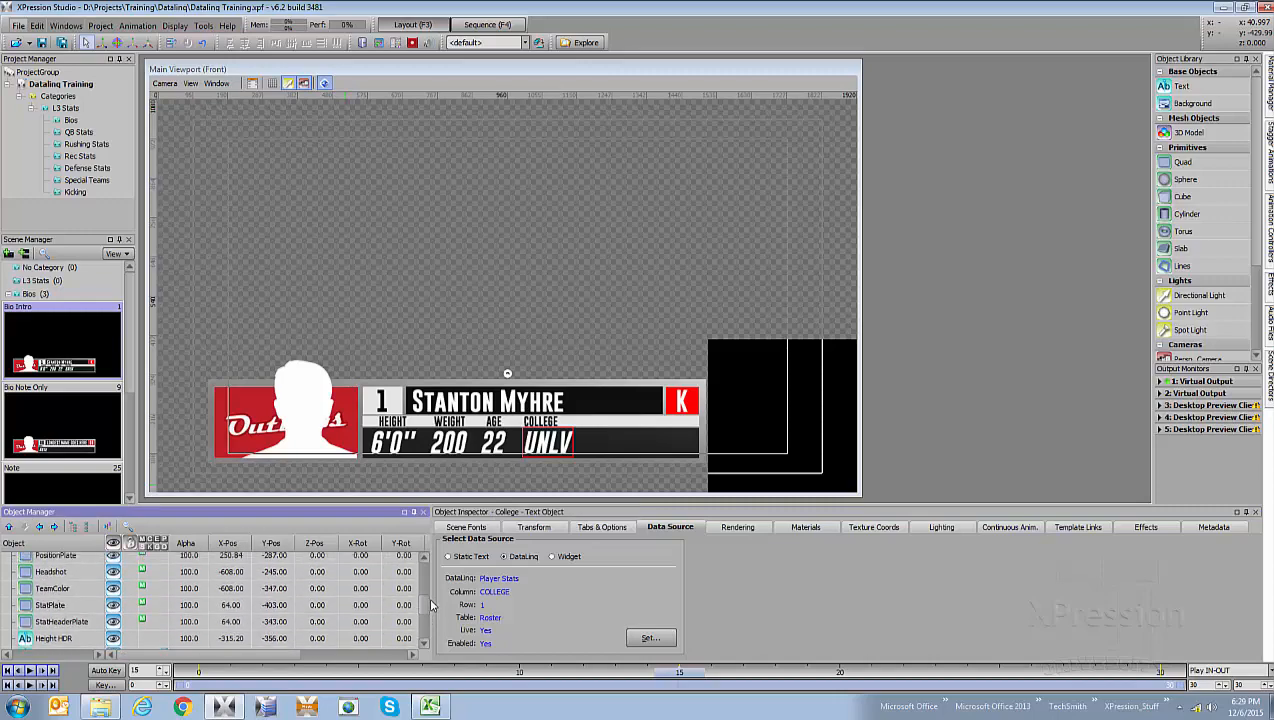
pyautogui.moveTo(432, 599); pyautogui.dragTo(431, 596)
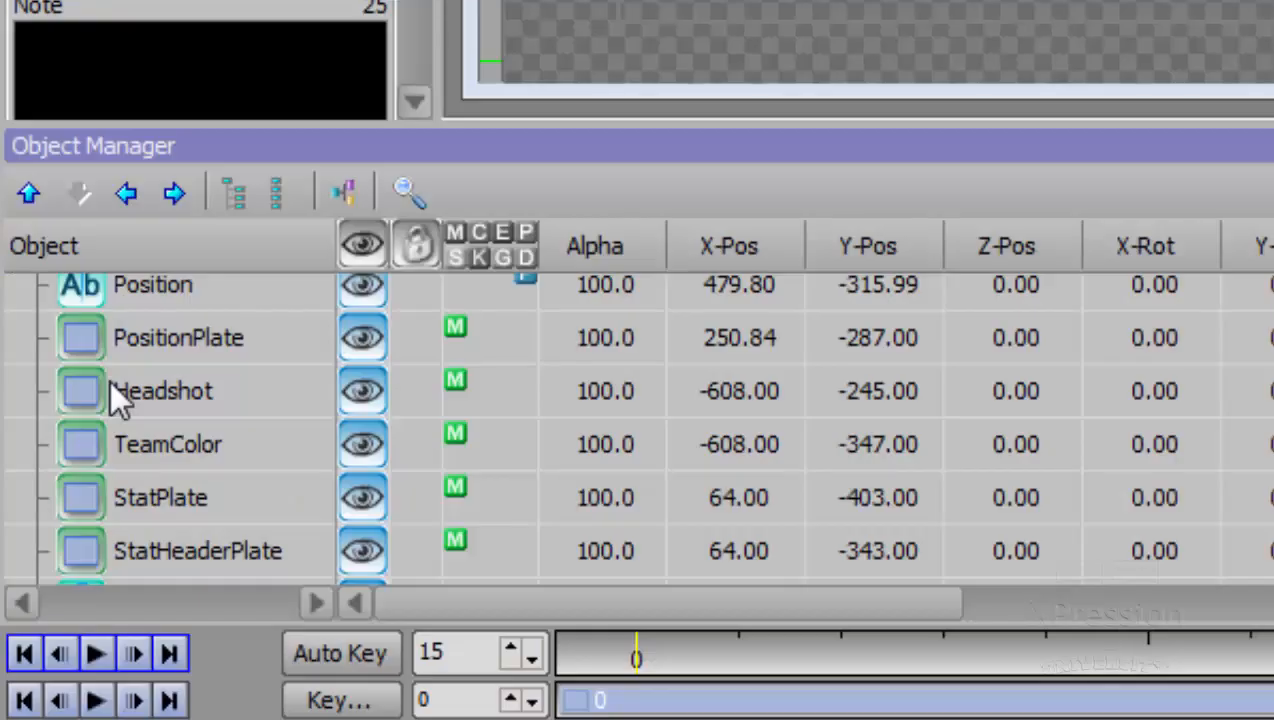
pyautogui.click(113, 391)
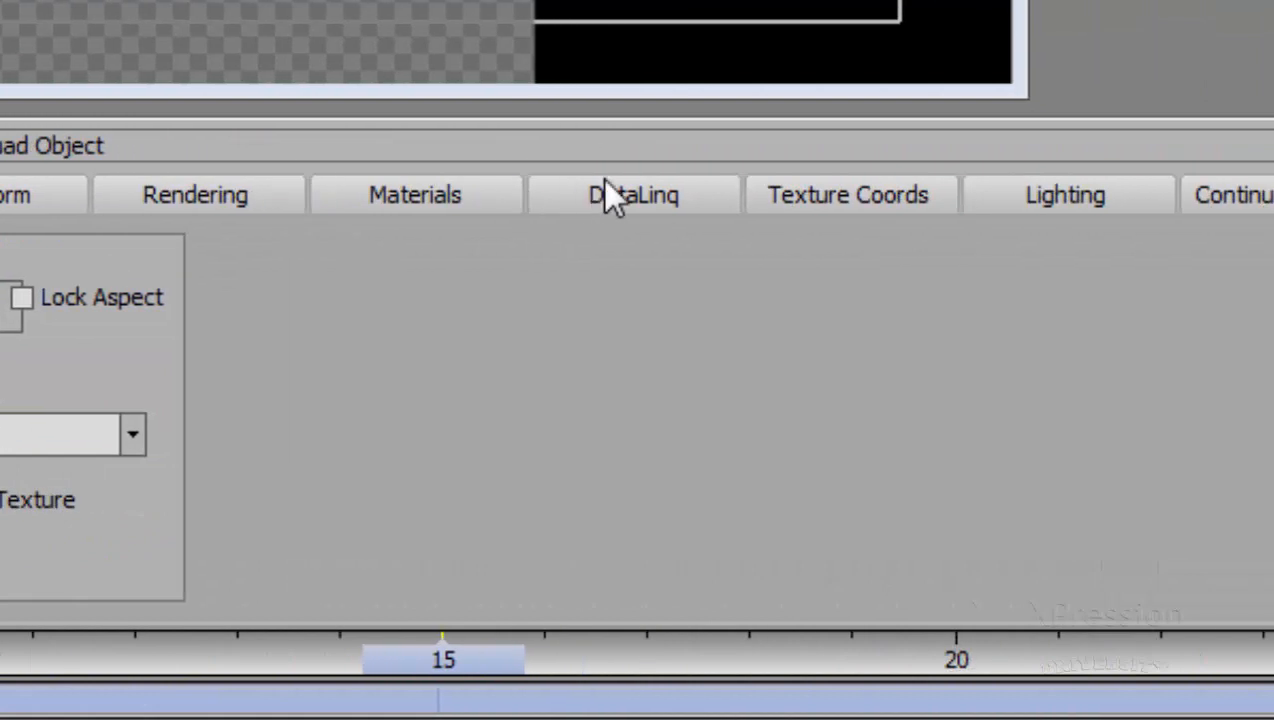
pyautogui.click(604, 183)
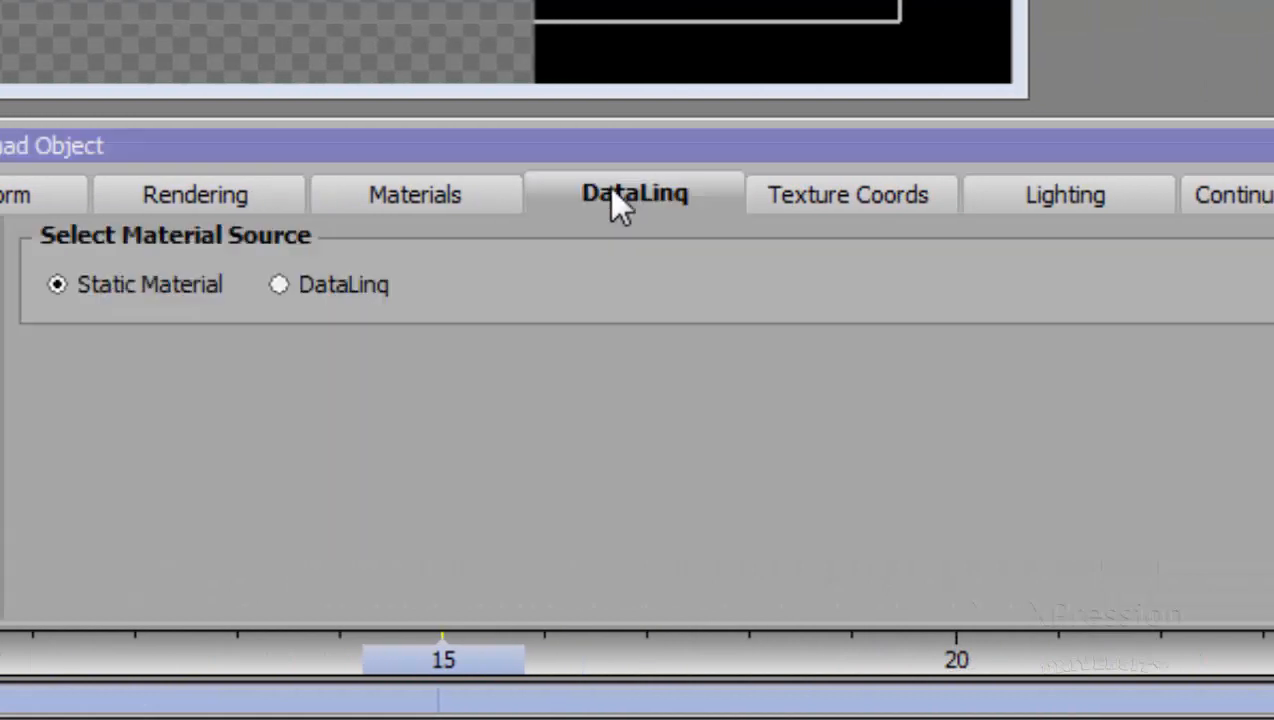
pyautogui.click(280, 286)
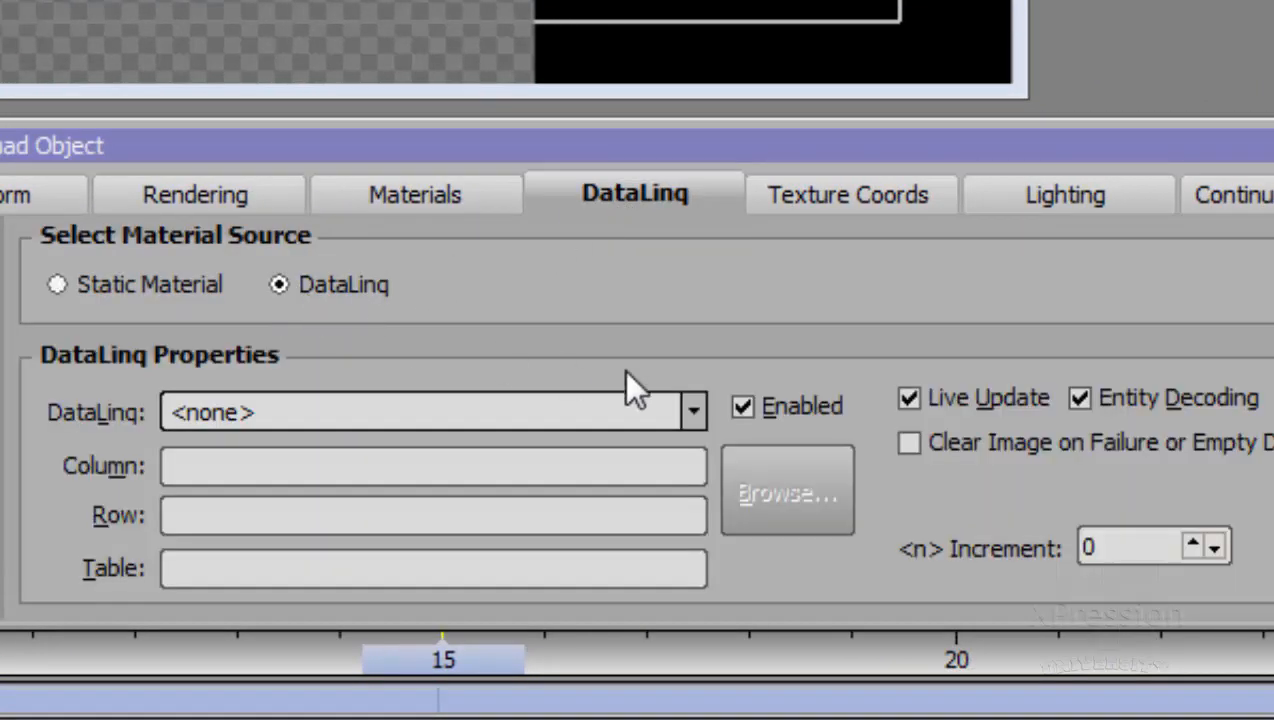
pyautogui.click(678, 410)
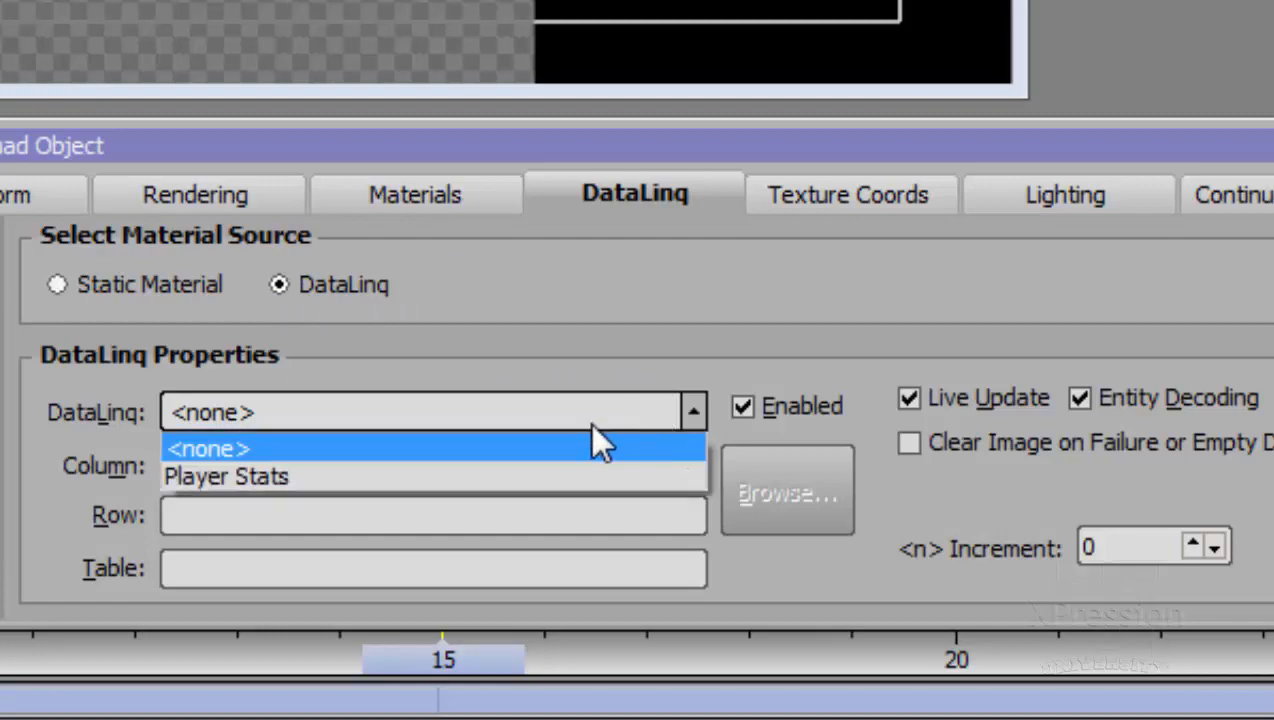
pyautogui.click(578, 477)
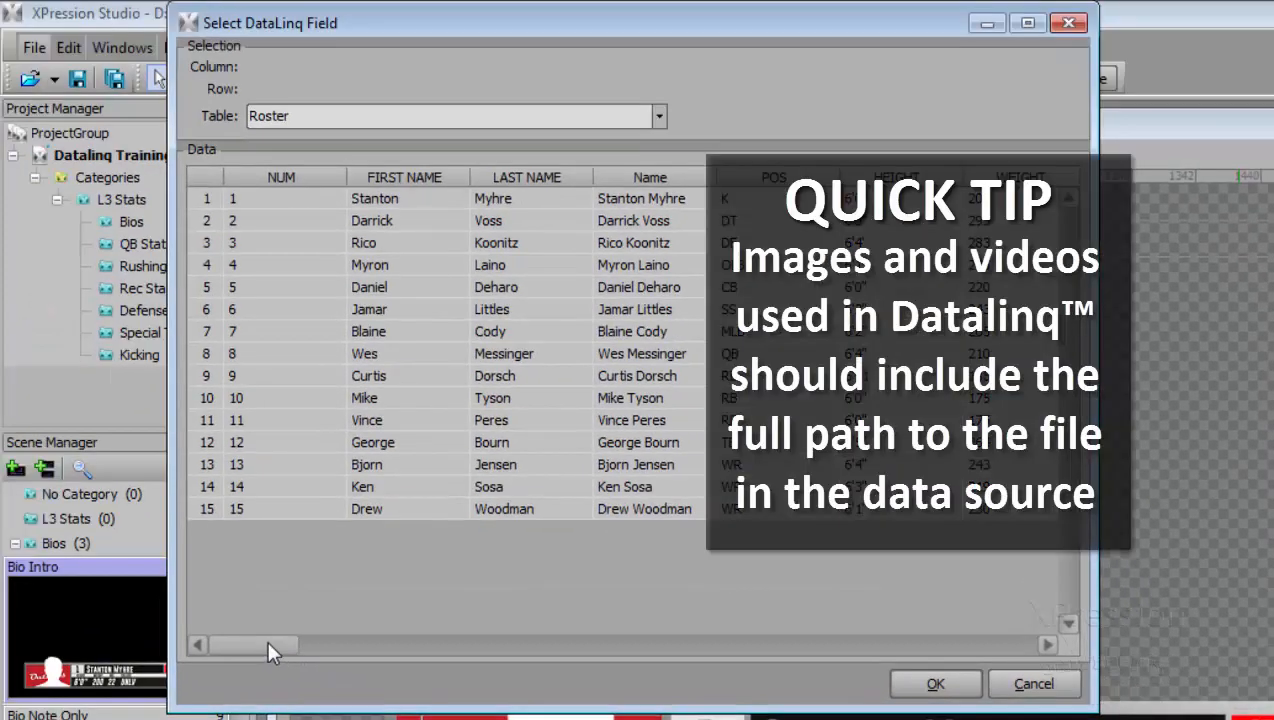
# - Map the Headshot quad to the HEADSHOT column, row 1, of the Roster table, widening the column to show the full file paths
pyautogui.moveTo(268, 642); pyautogui.dragTo(395, 634)
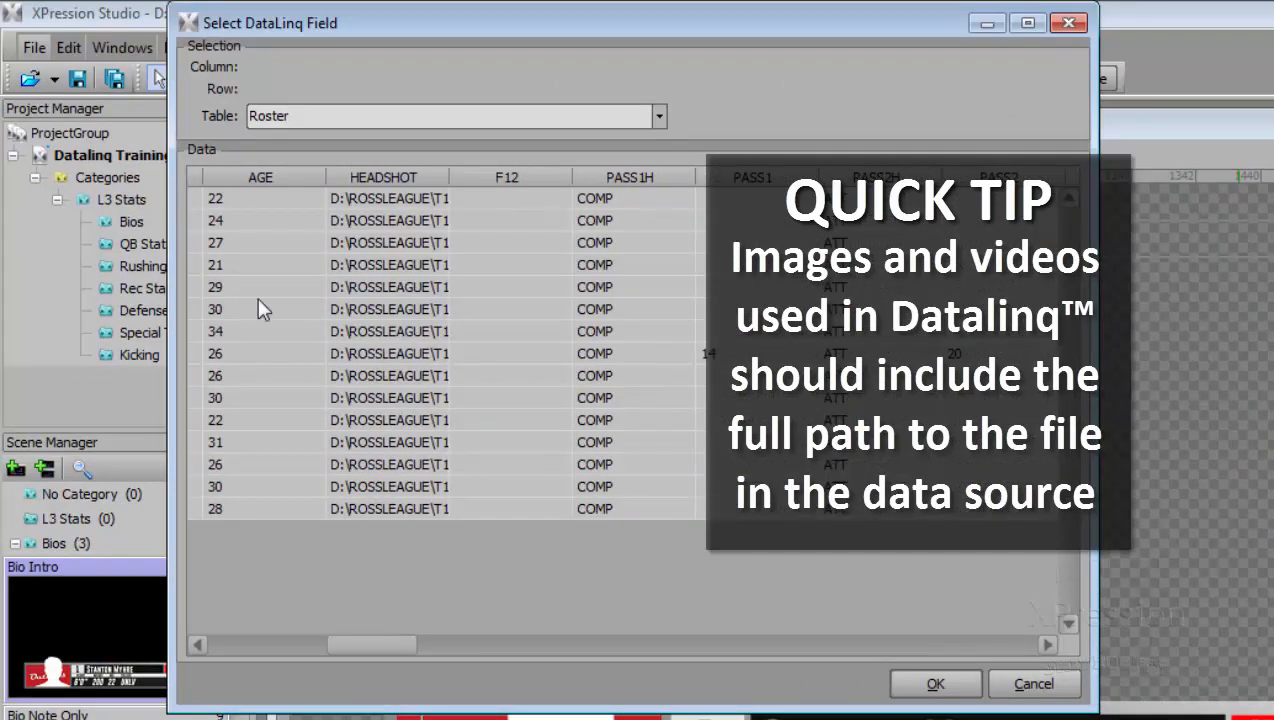
pyautogui.click(358, 200)
pyautogui.doubleClick(449, 177)
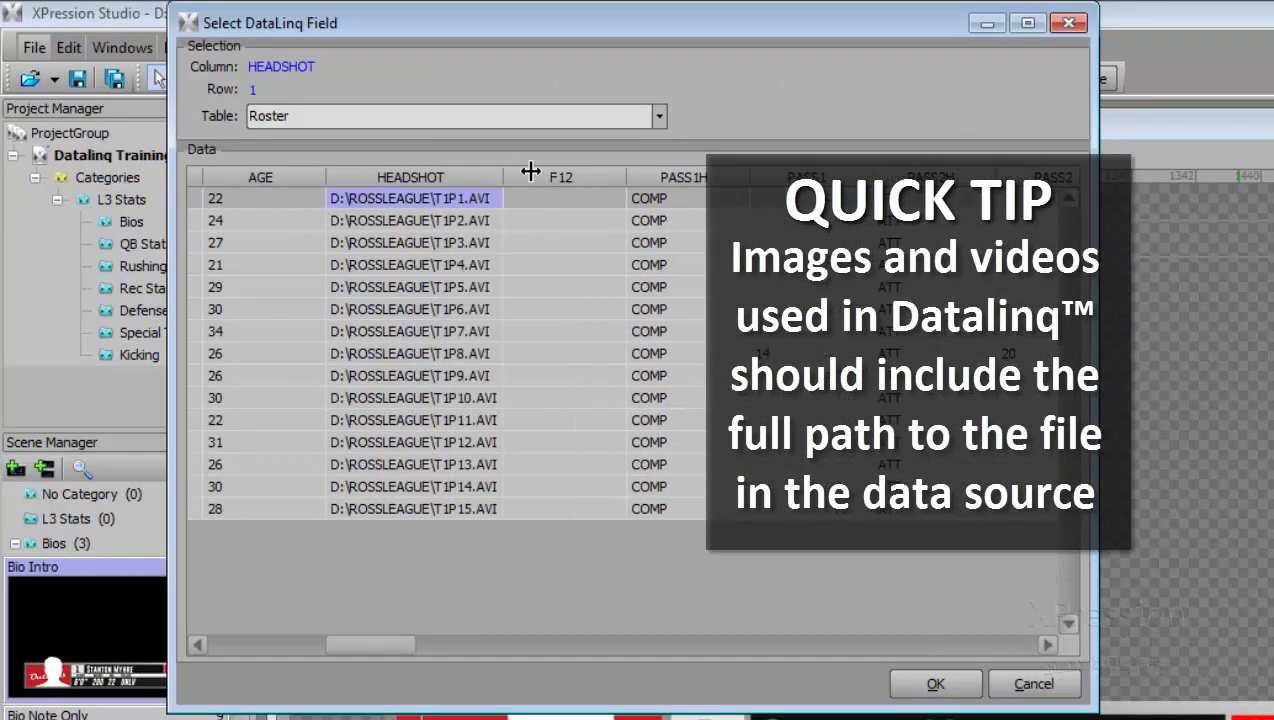
pyautogui.moveTo(530, 171); pyautogui.dragTo(512, 172)
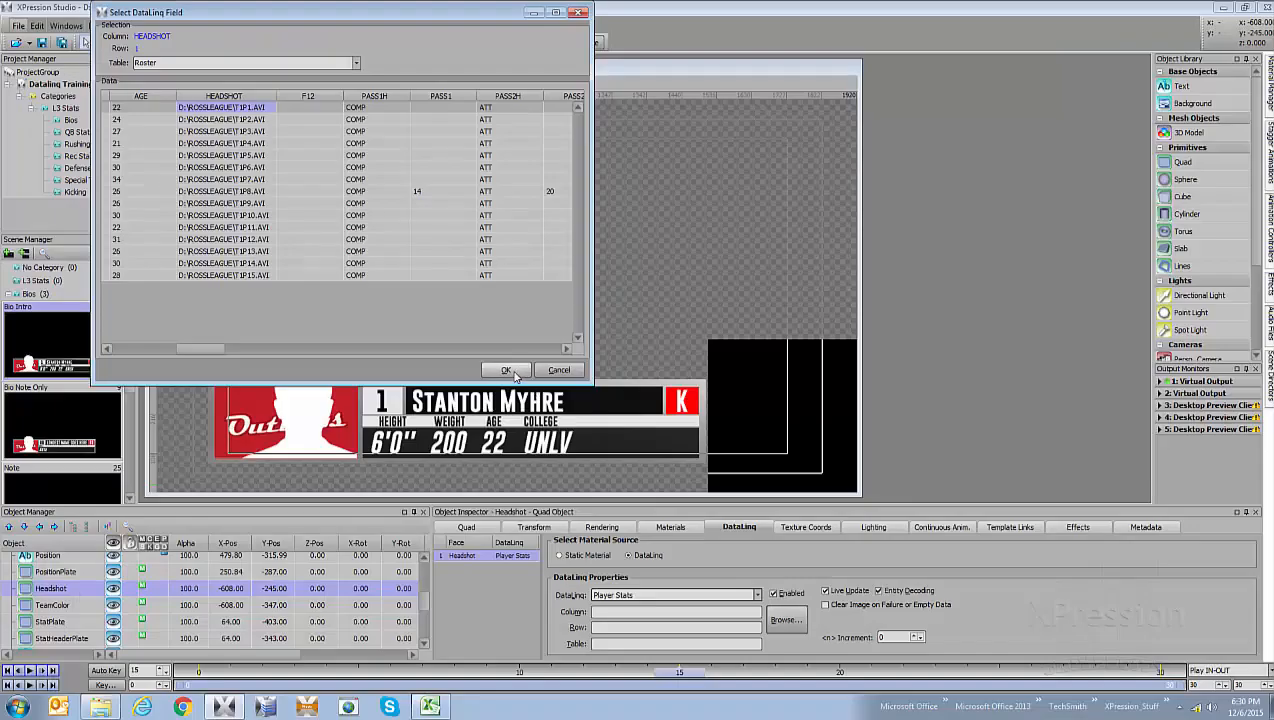
pyautogui.click(935, 684)
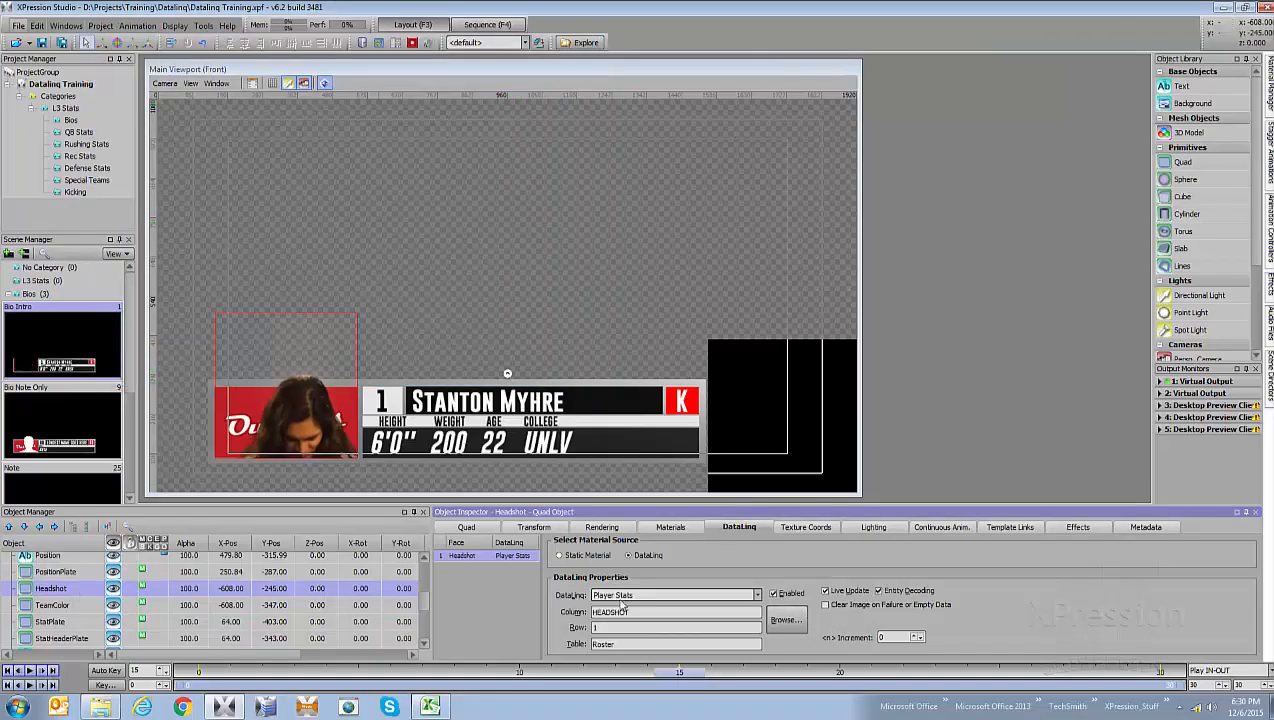
pyautogui.click(466, 527)
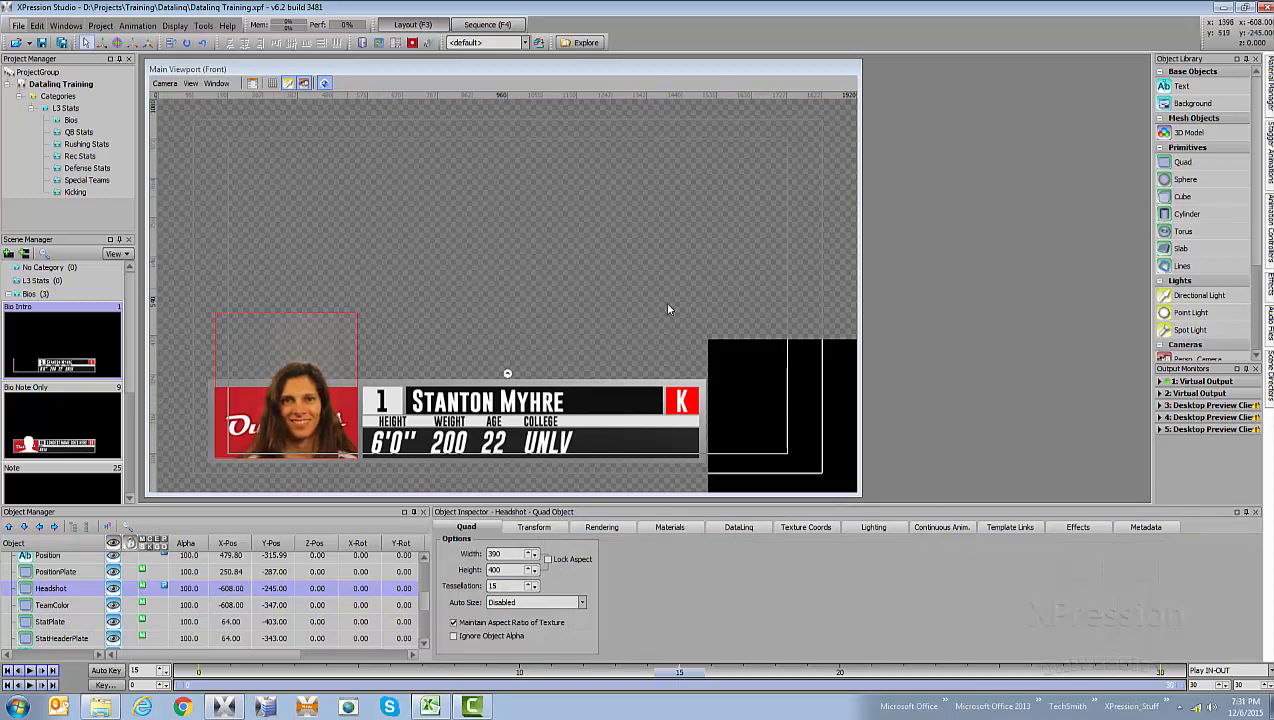
# - Add the Bio Intro scene to Group 1 in the sequencer and take the new take item online
pyautogui.click(485, 25)
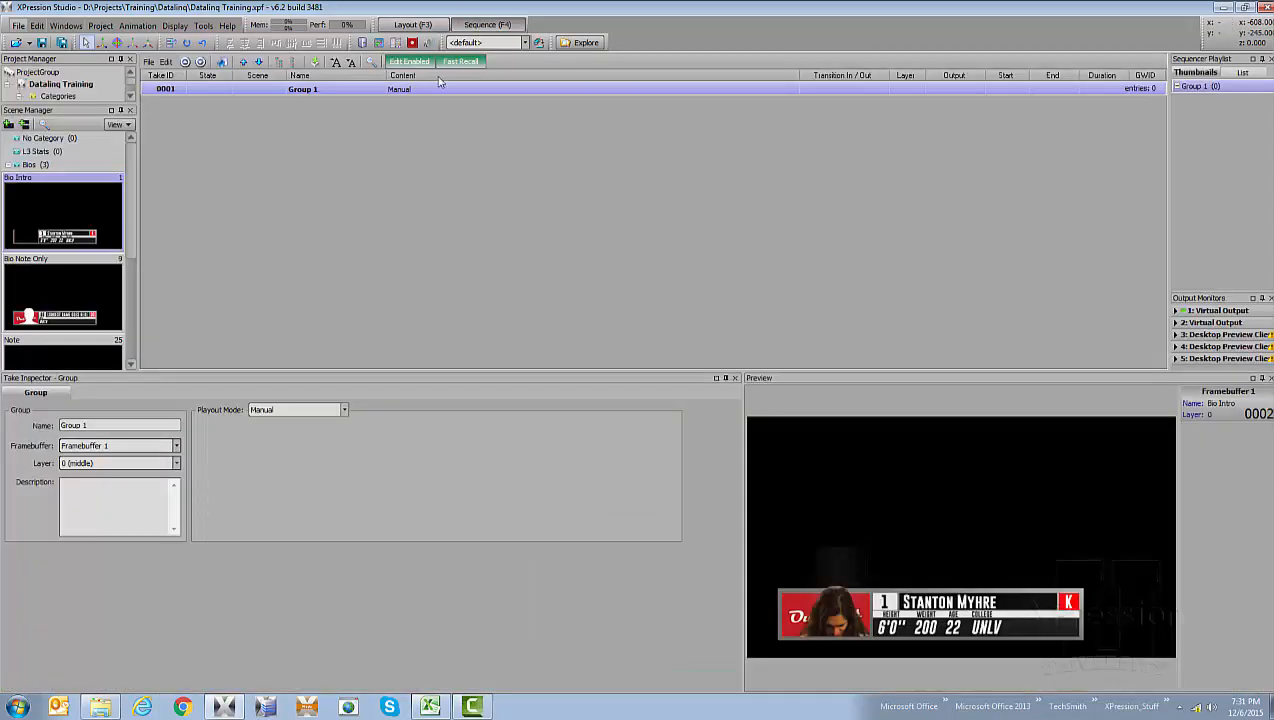
pyautogui.moveTo(26, 200); pyautogui.dragTo(191, 118)
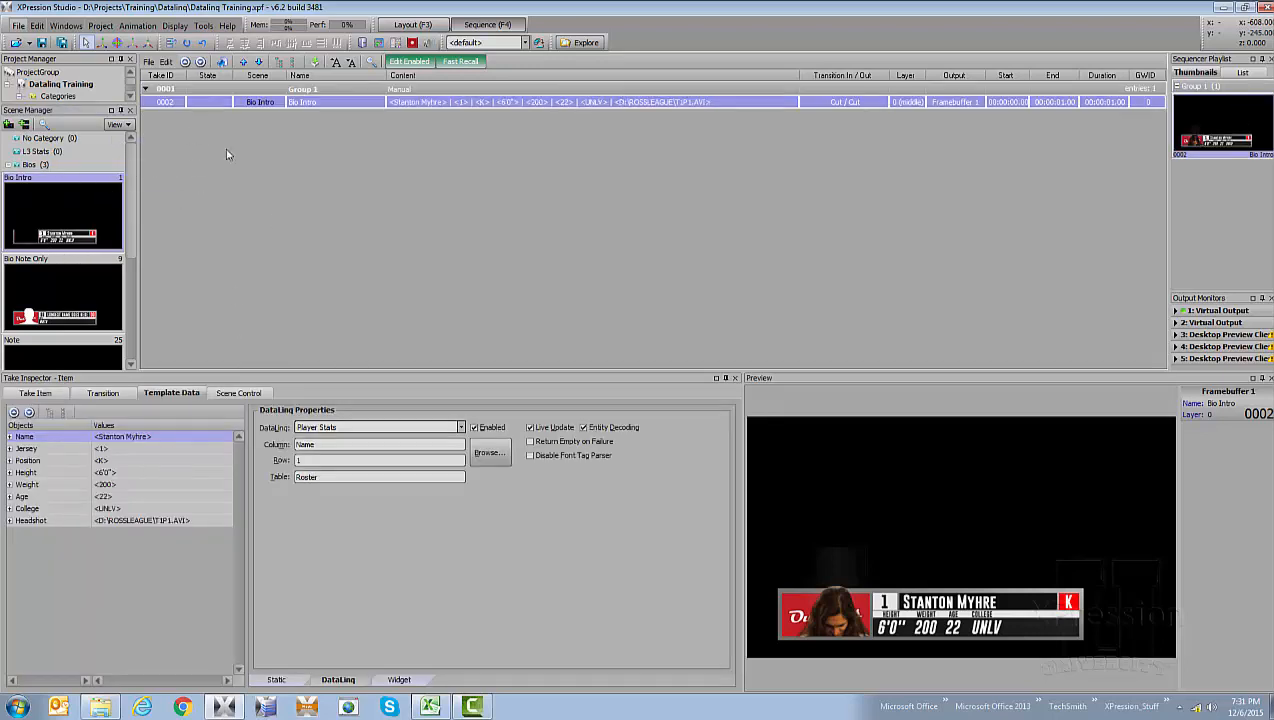
pyautogui.rightClick(212, 106)
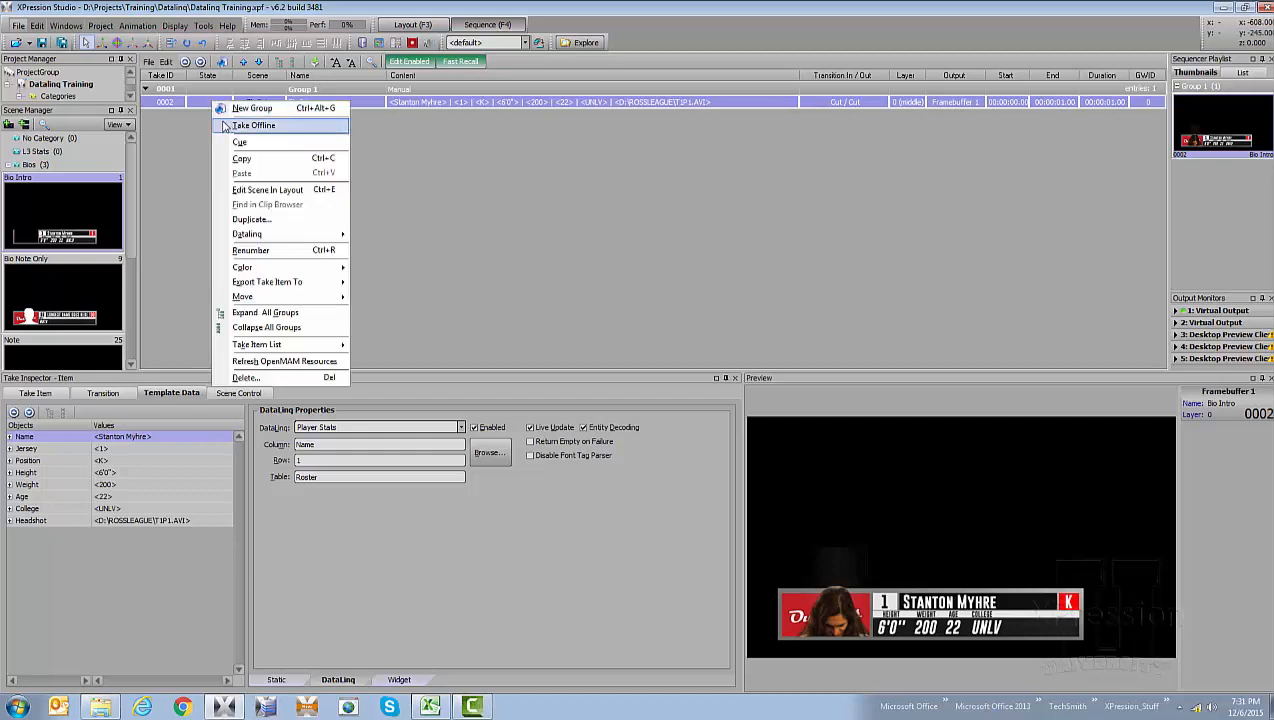
pyautogui.doubleClick(193, 105)
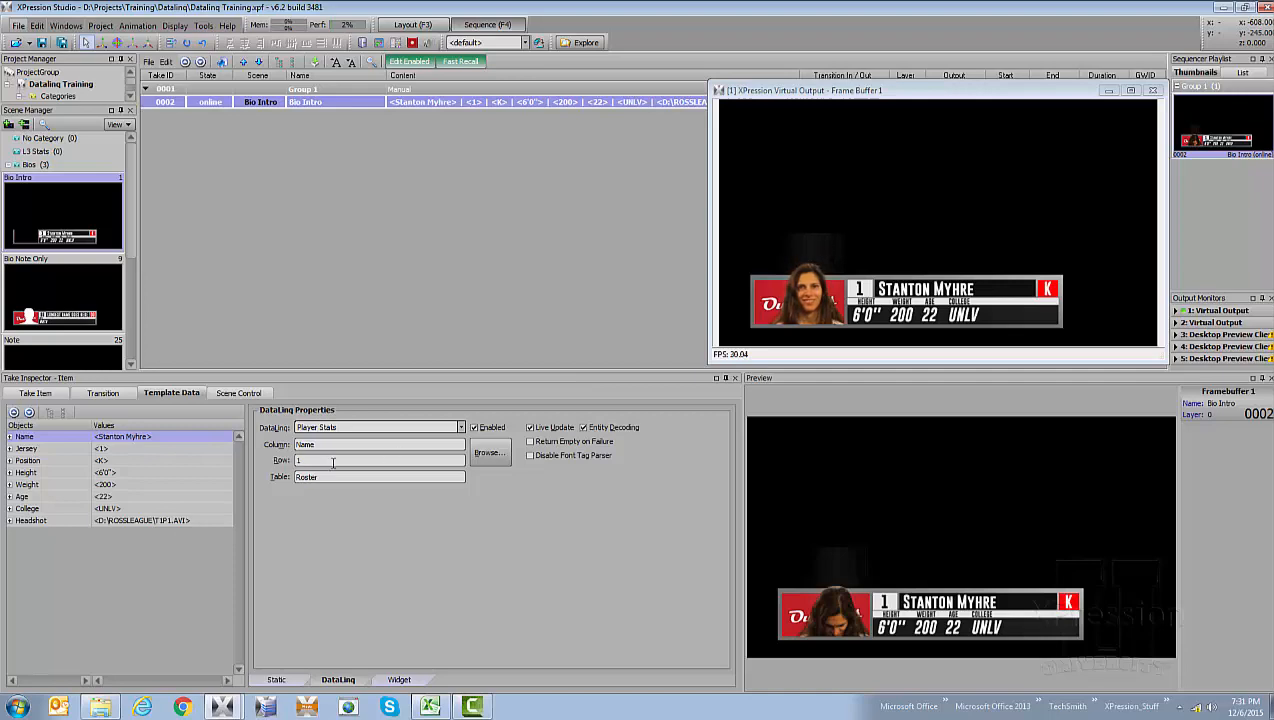
# - Switch to Excel, review the first four player rows of the New York.xlsx roster, and return to XPression Studio
pyautogui.click(433, 707)
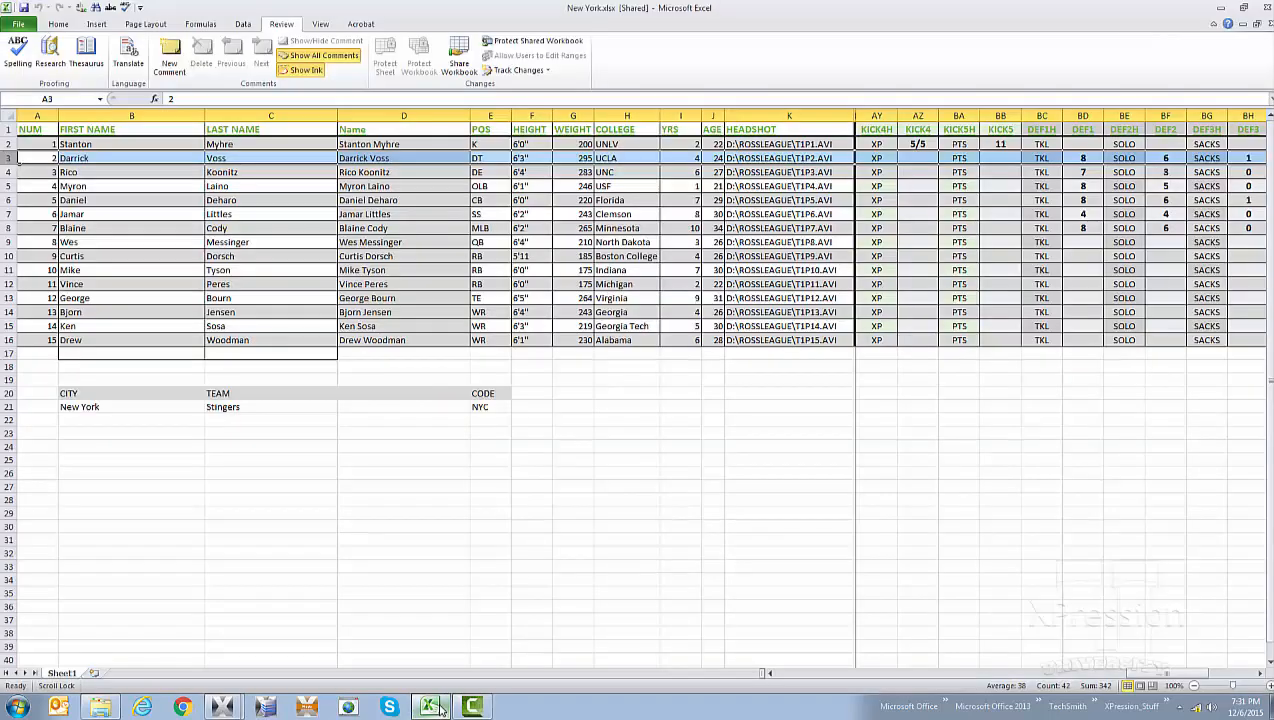
pyautogui.click(10, 144)
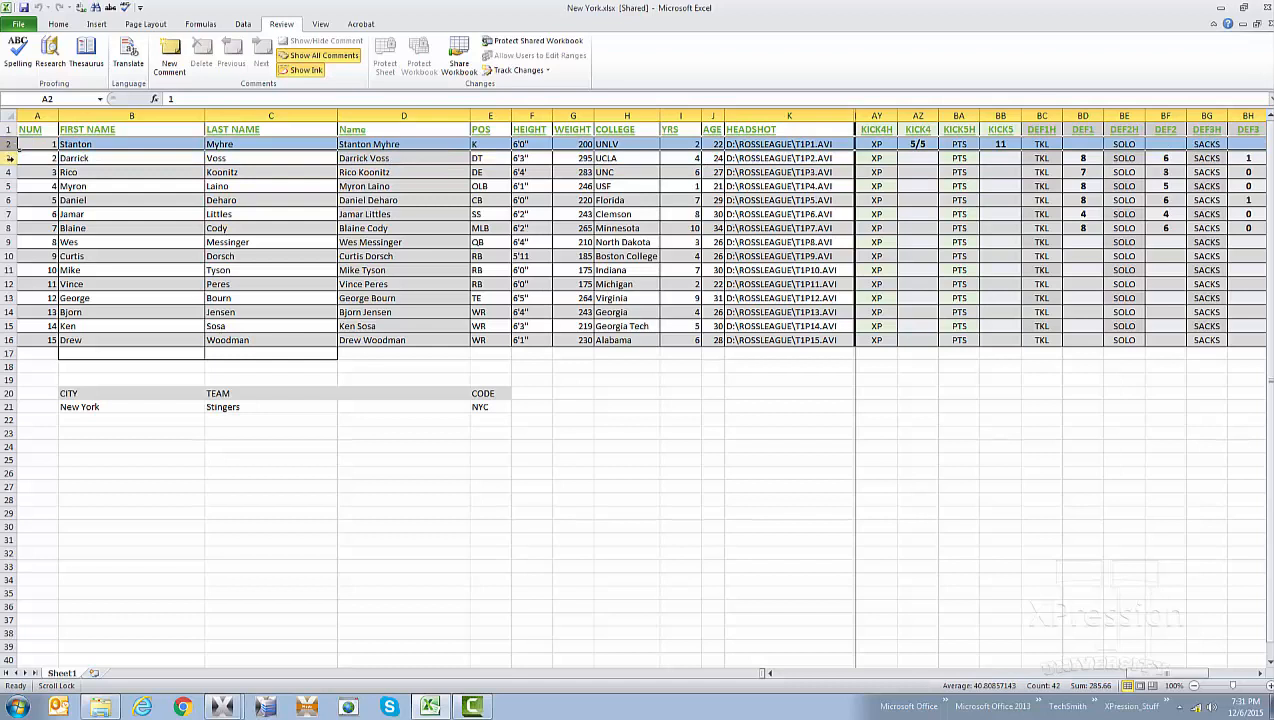
pyautogui.click(10, 158)
pyautogui.click(9, 172)
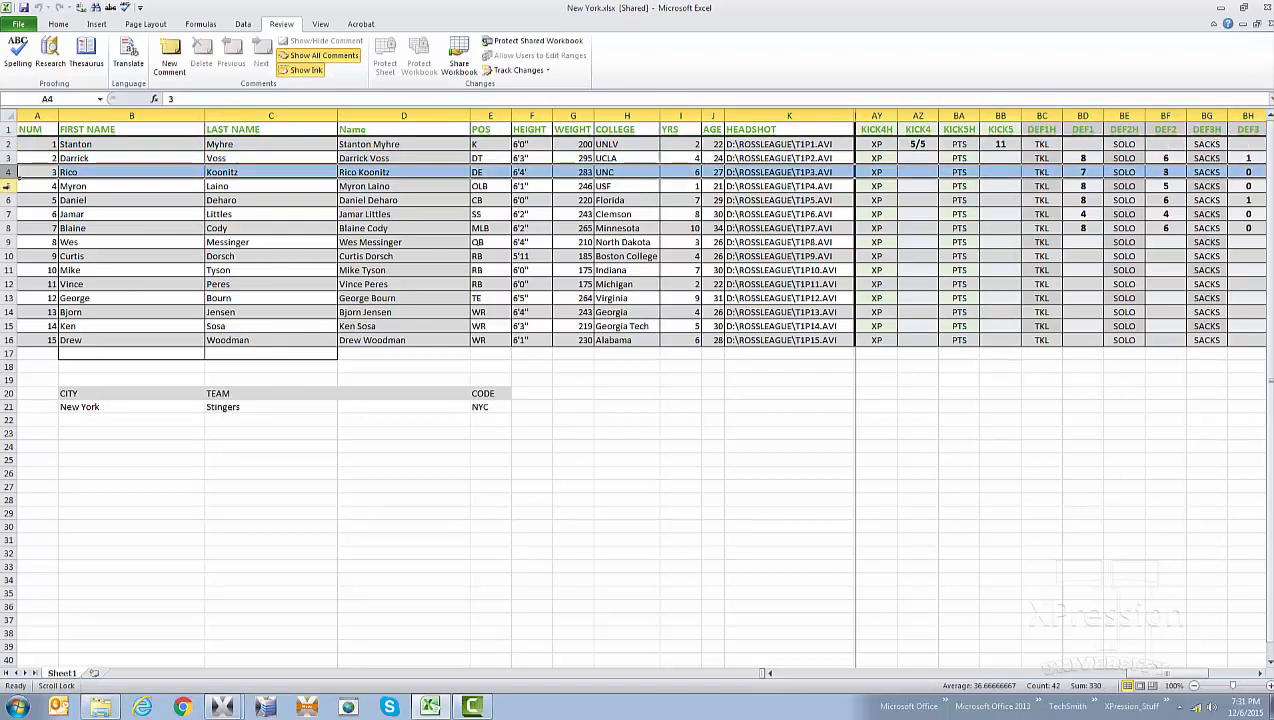
pyautogui.click(9, 186)
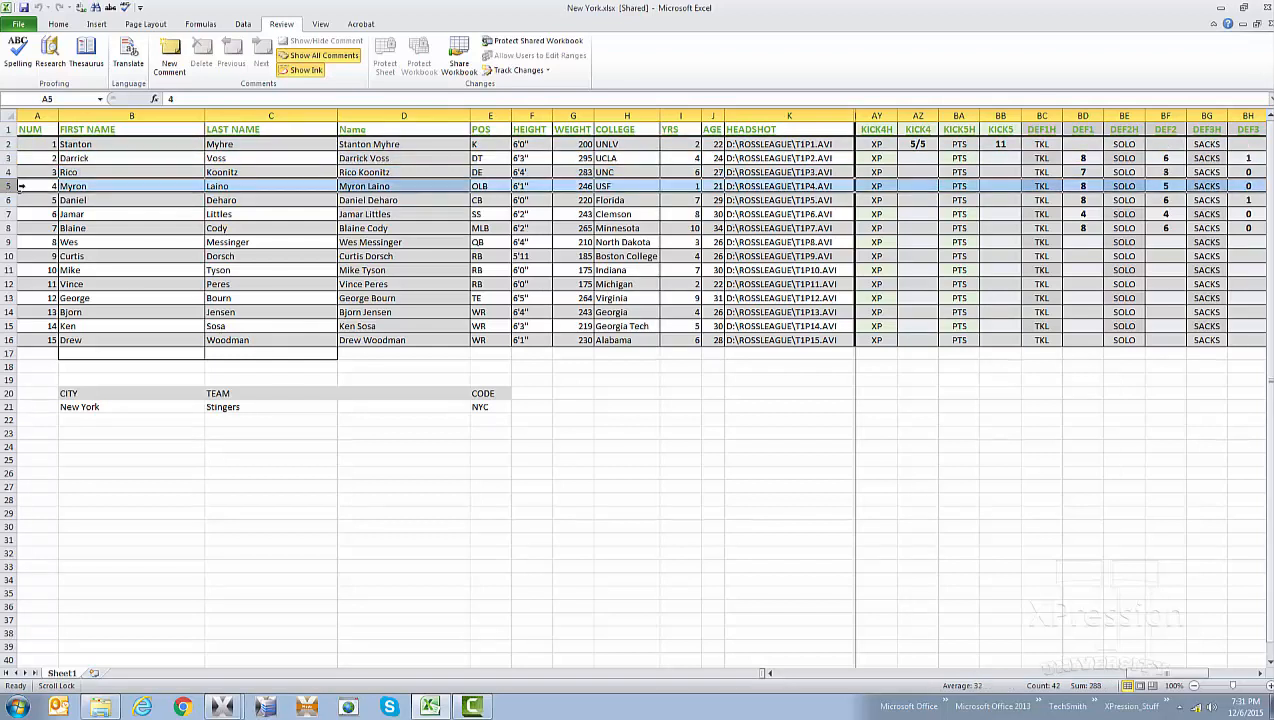
pyautogui.click(1220, 7)
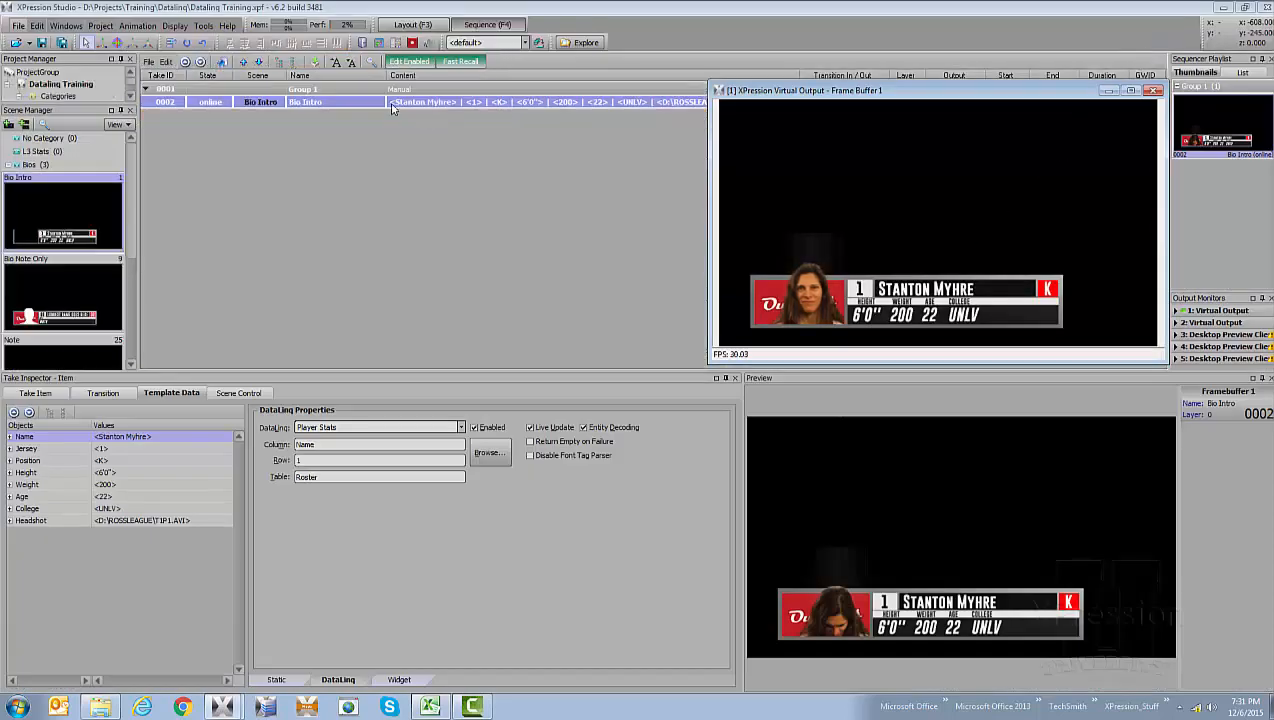
# - Take the Bio Intro item in Group 1 offline
pyautogui.click(213, 105)
pyautogui.rightClick(213, 105)
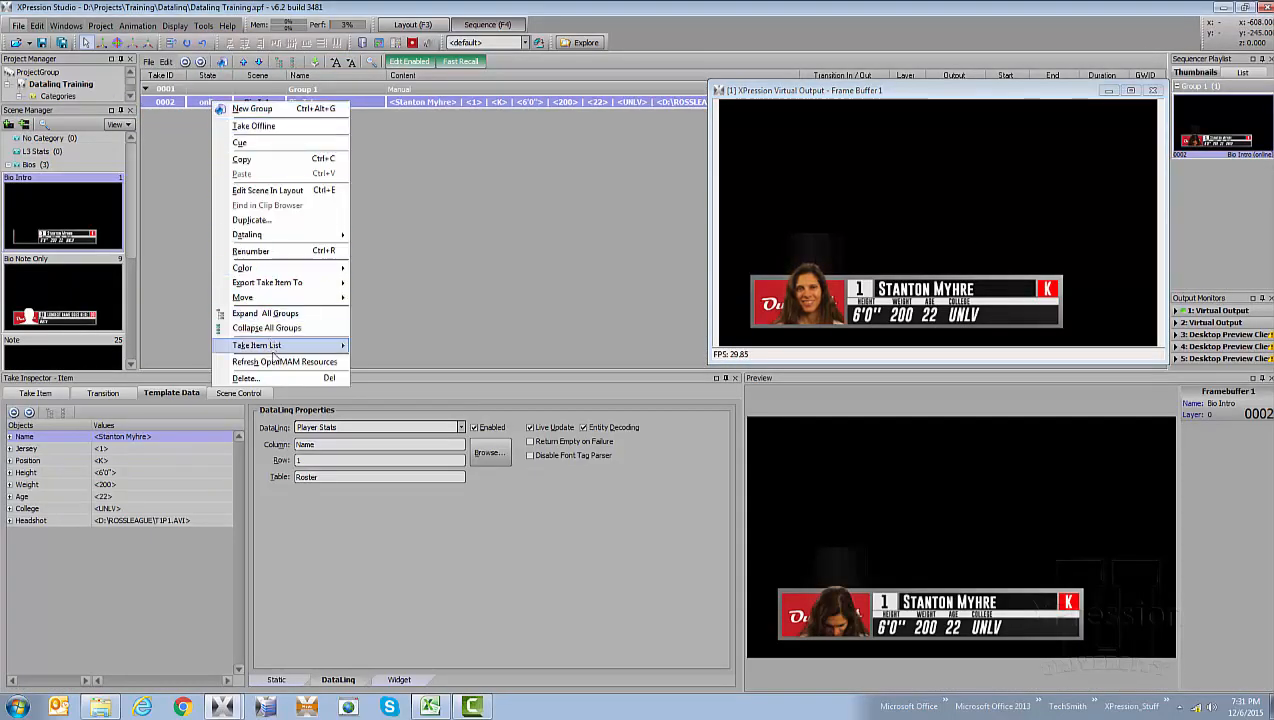
pyautogui.click(257, 128)
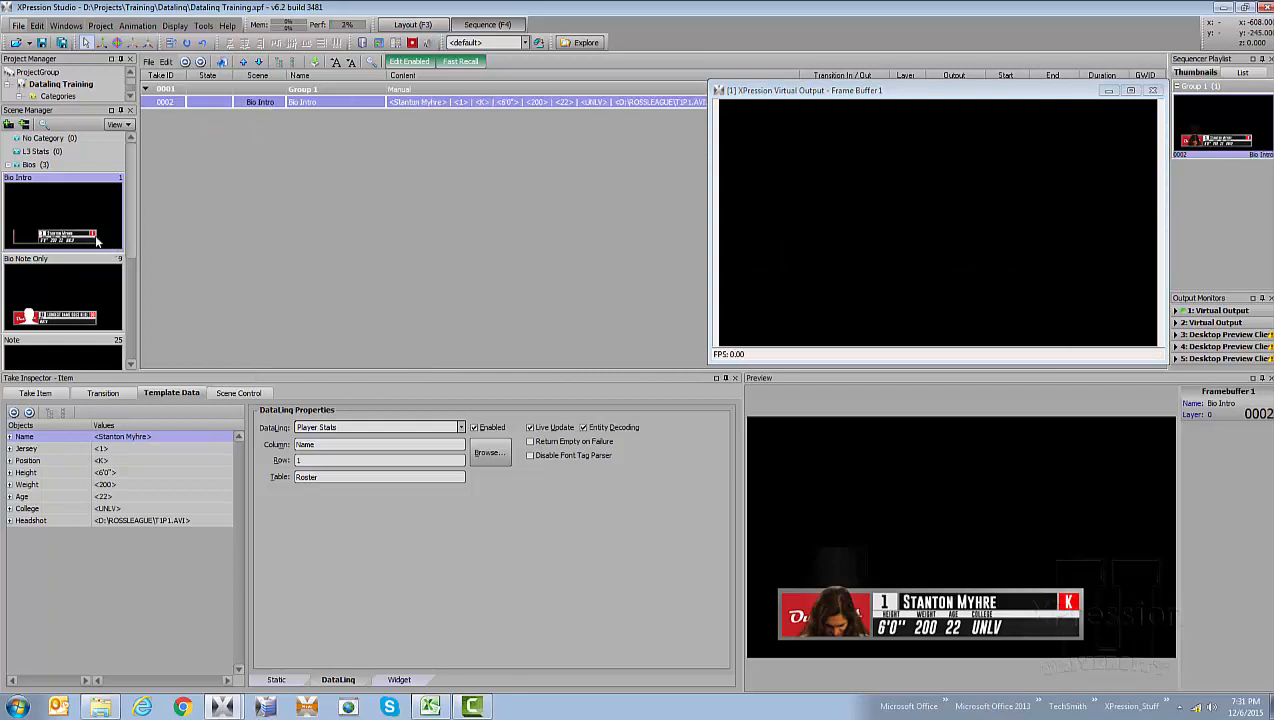
# - Add two more takes of the Bio Intro scene below the existing one in Group 1 and check each take item
pyautogui.moveTo(47, 228); pyautogui.dragTo(190, 134)
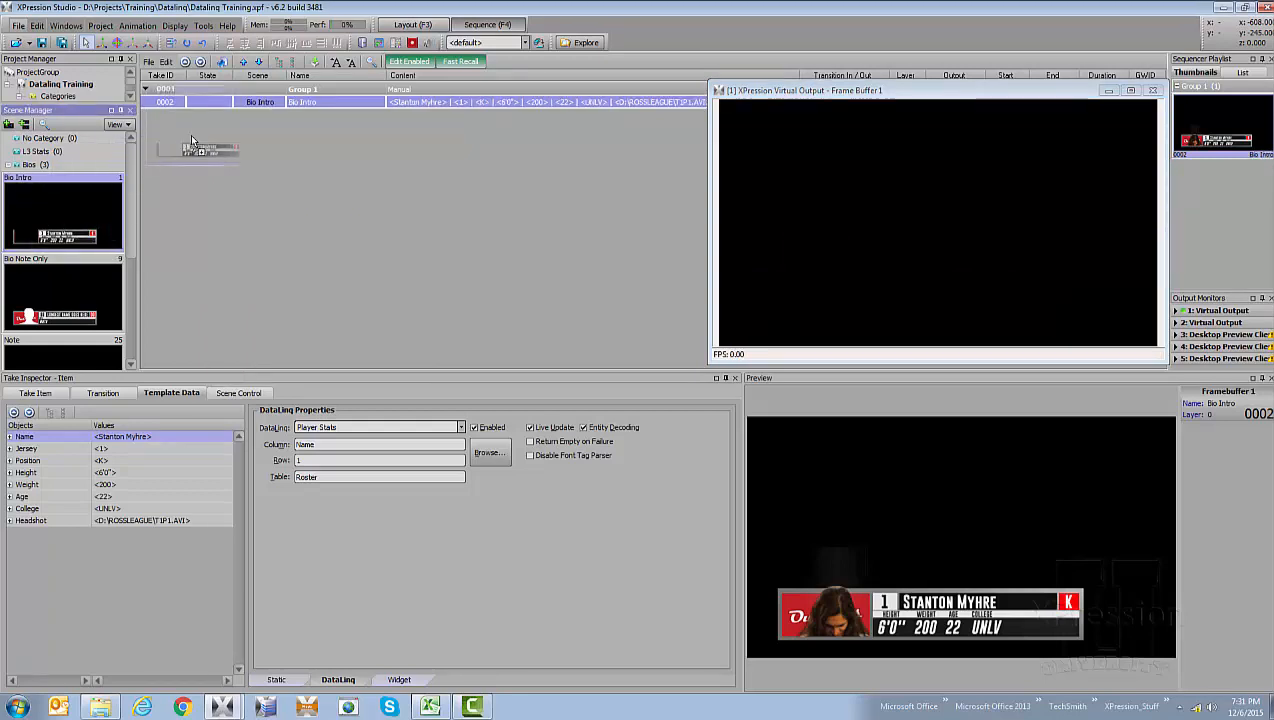
pyautogui.moveTo(60, 225); pyautogui.dragTo(210, 132)
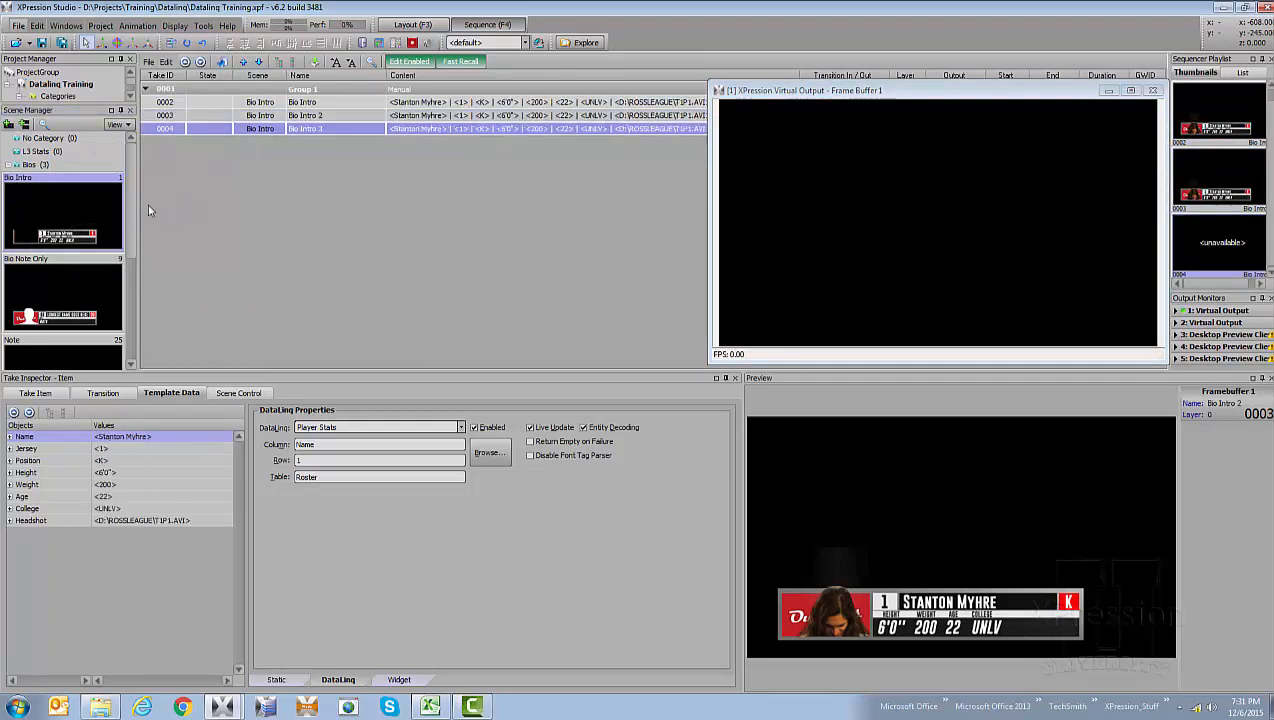
pyautogui.click(221, 117)
pyautogui.click(218, 104)
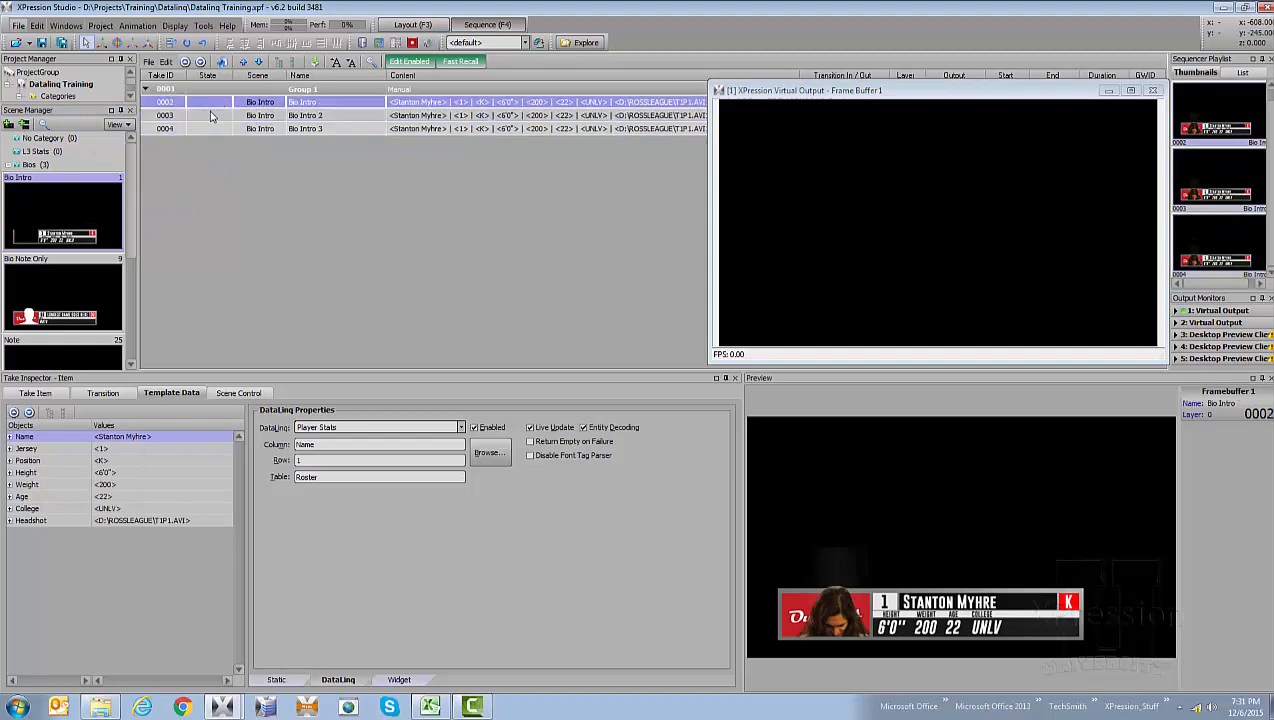
pyautogui.click(211, 116)
pyautogui.click(203, 127)
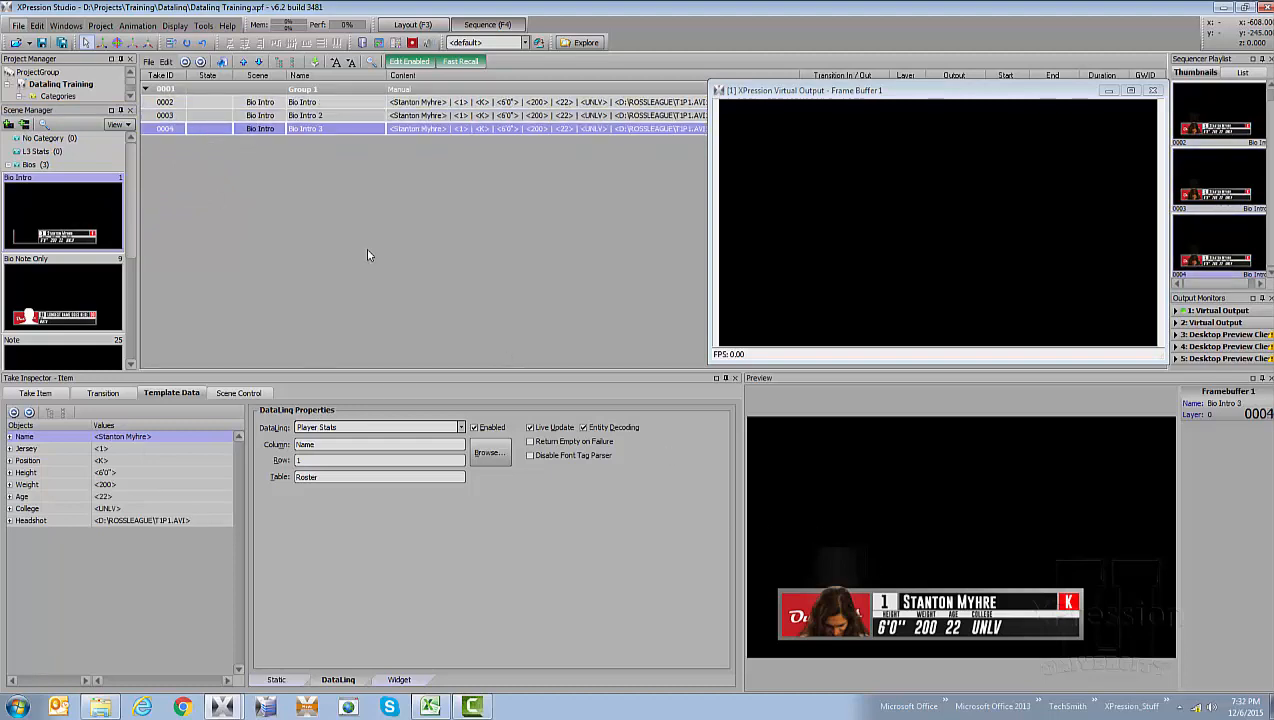
# - Set the DataLinq row to 2 for the Name object of take item 0003, Bio Intro 2
pyautogui.click(190, 116)
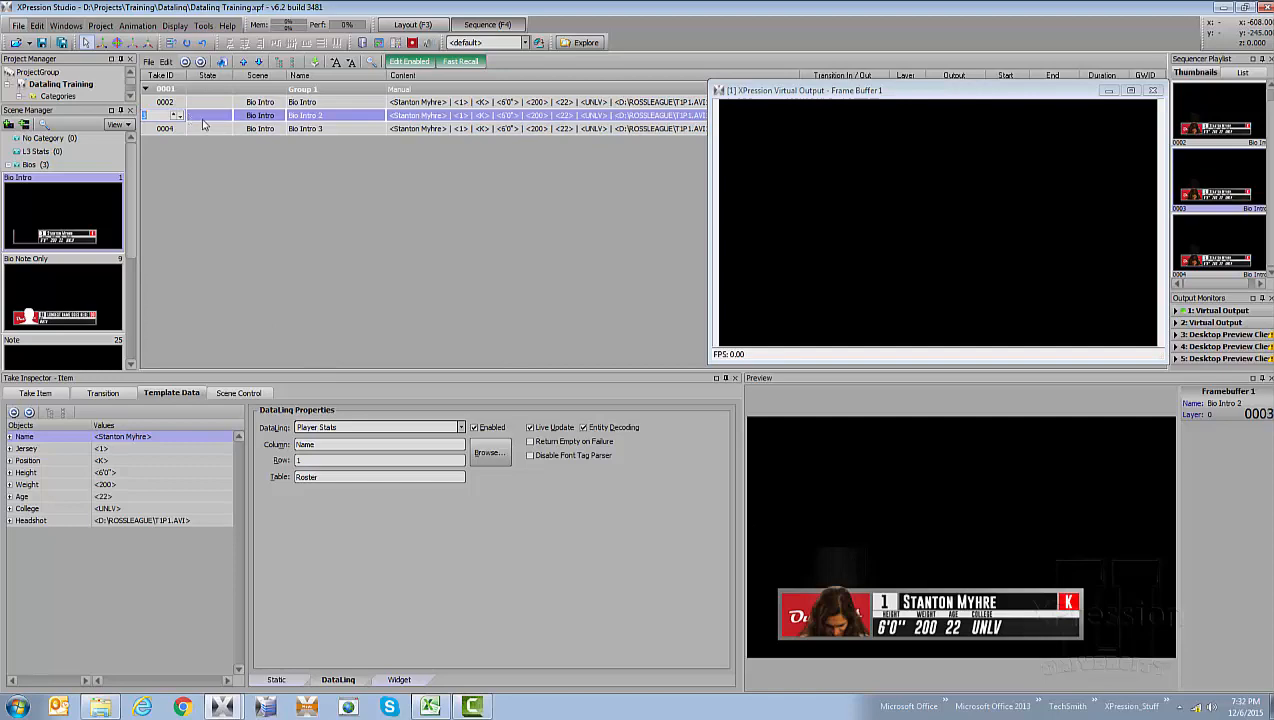
pyautogui.click(205, 116)
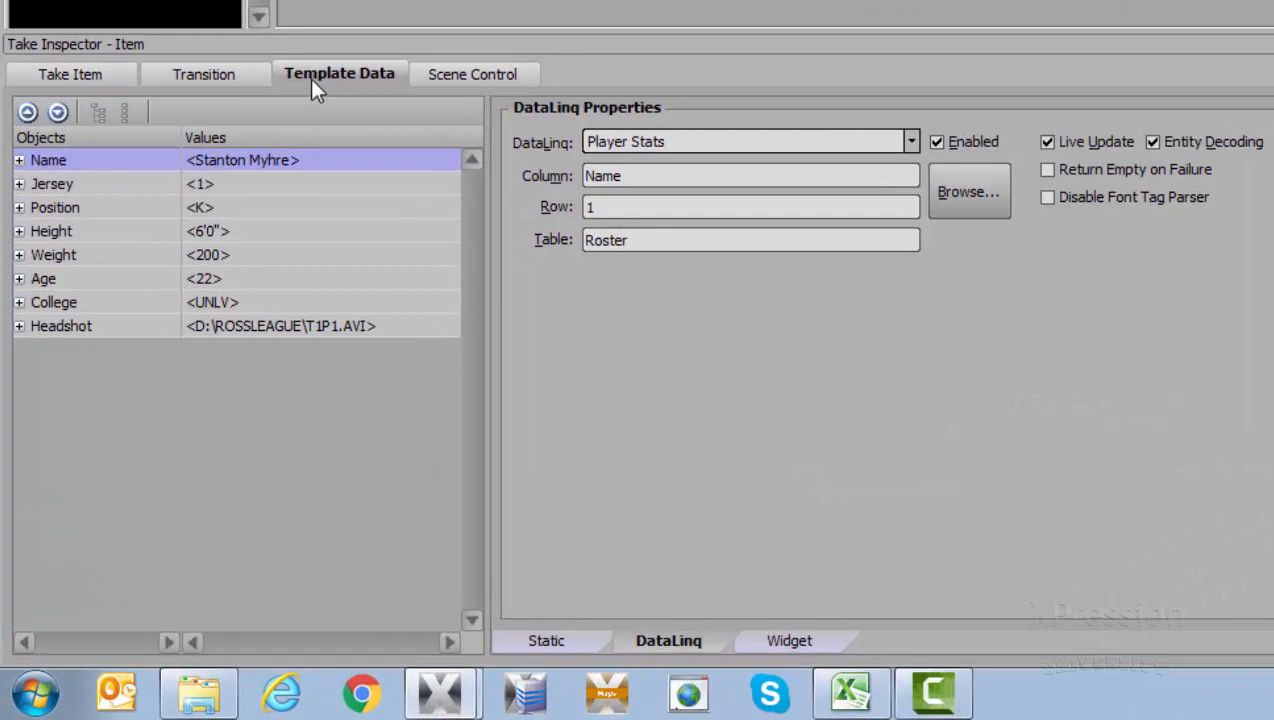
pyautogui.click(164, 383)
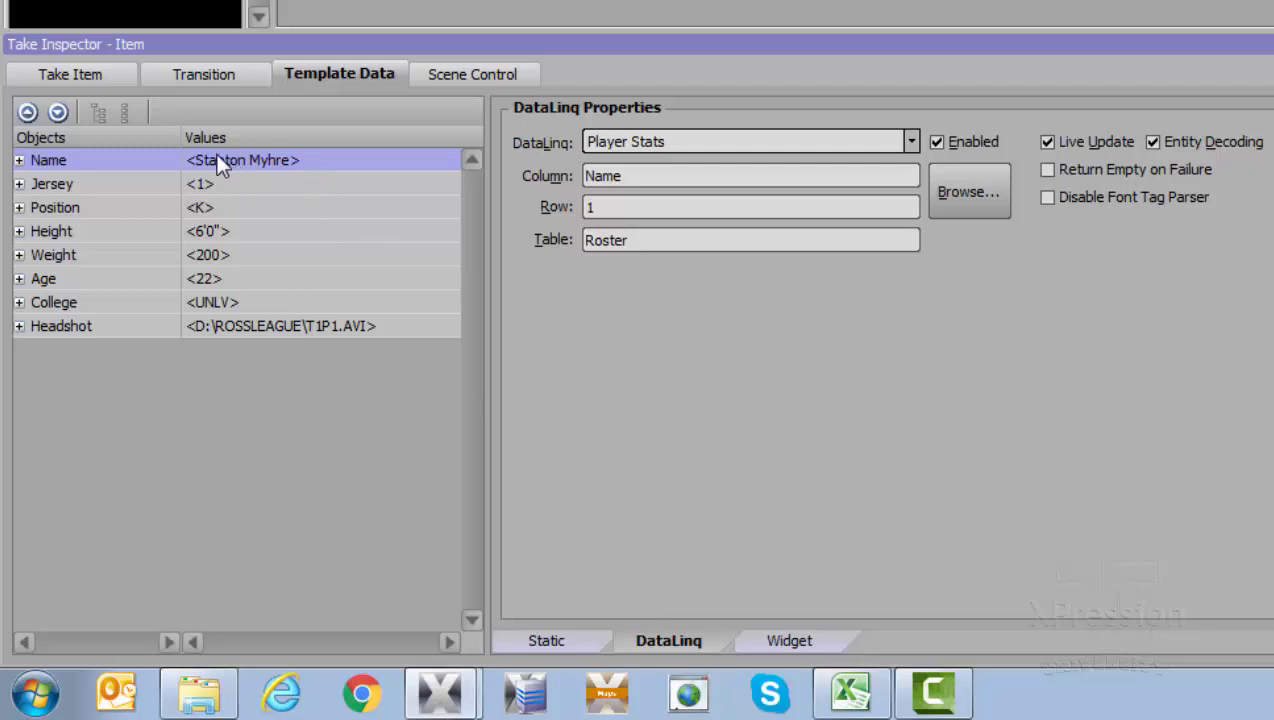
pyautogui.doubleClick(637, 207)
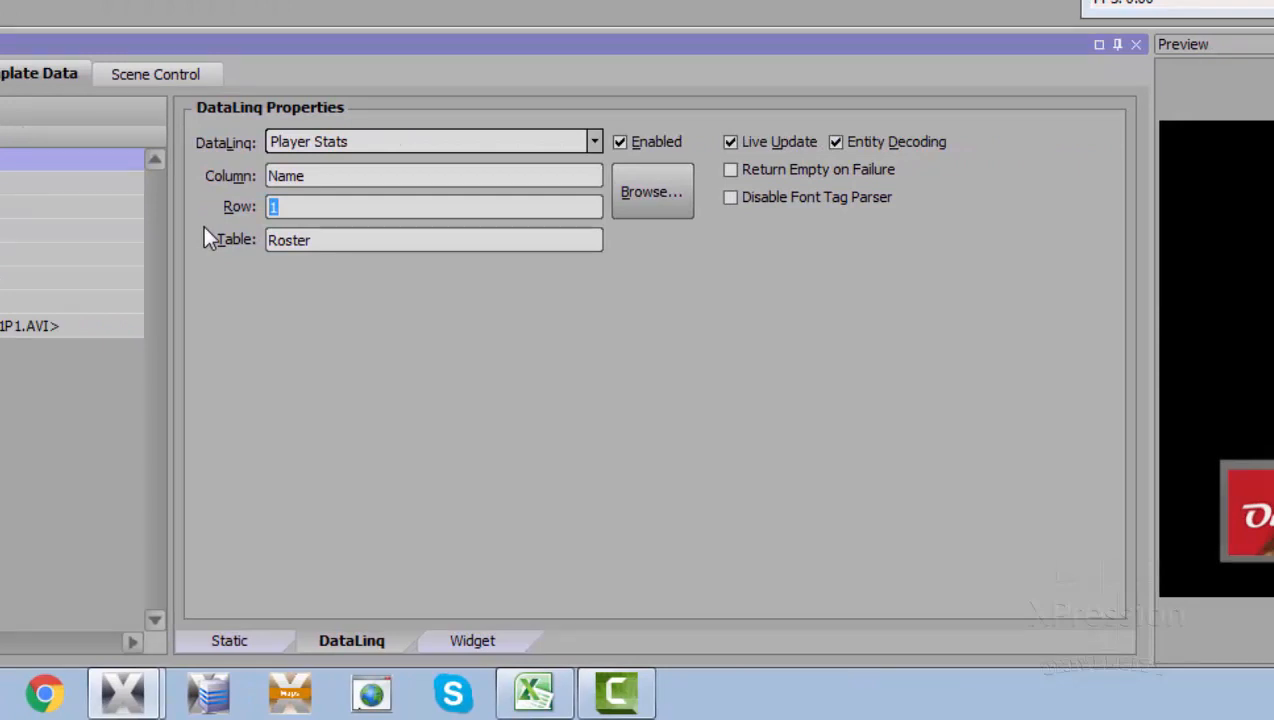
pyautogui.write('2')
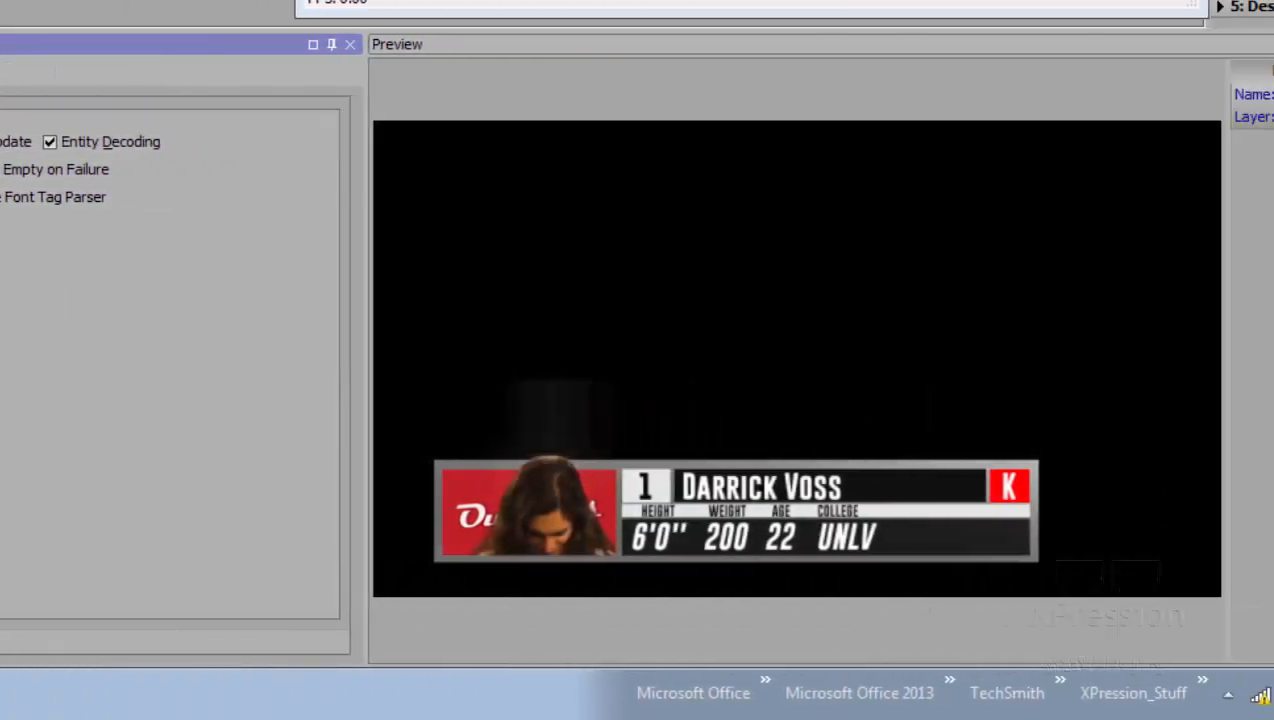
# - Set the DataLinq row to 2 for the Jersey and Position objects of Bio Intro 2
pyautogui.click(113, 449)
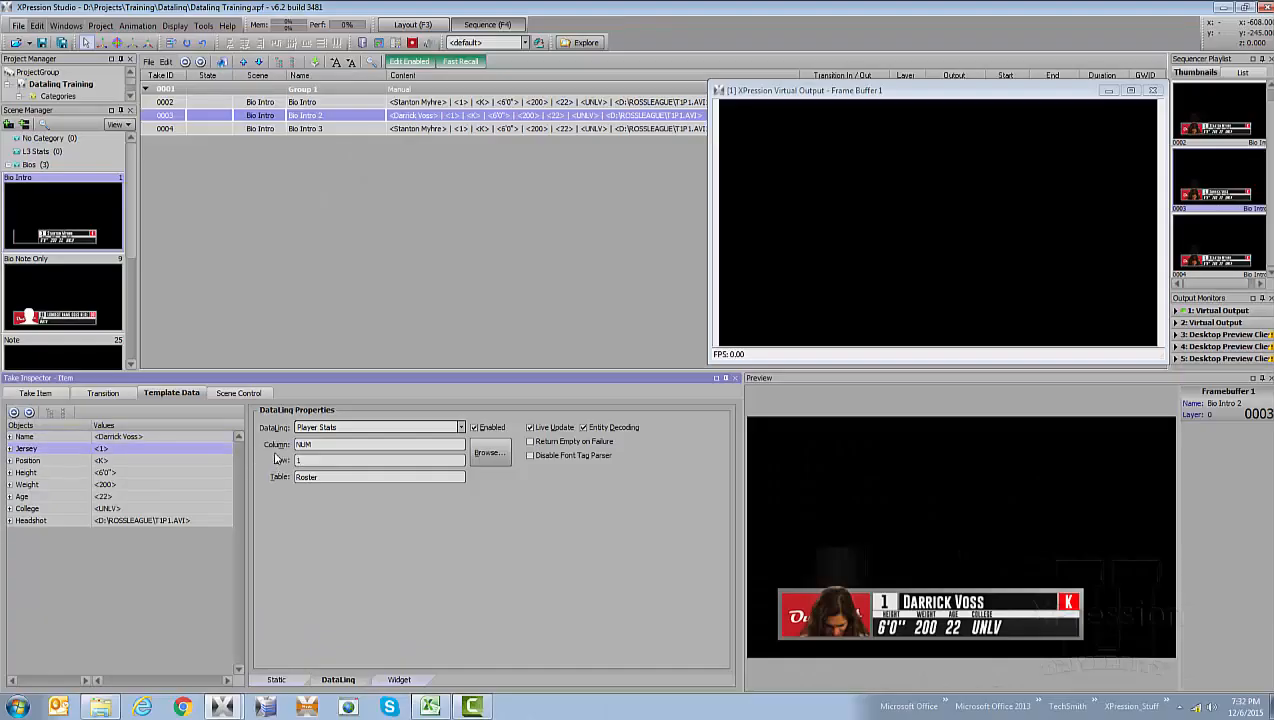
pyautogui.moveTo(304, 461); pyautogui.dragTo(288, 464)
pyautogui.write('2')
pyautogui.click(181, 461)
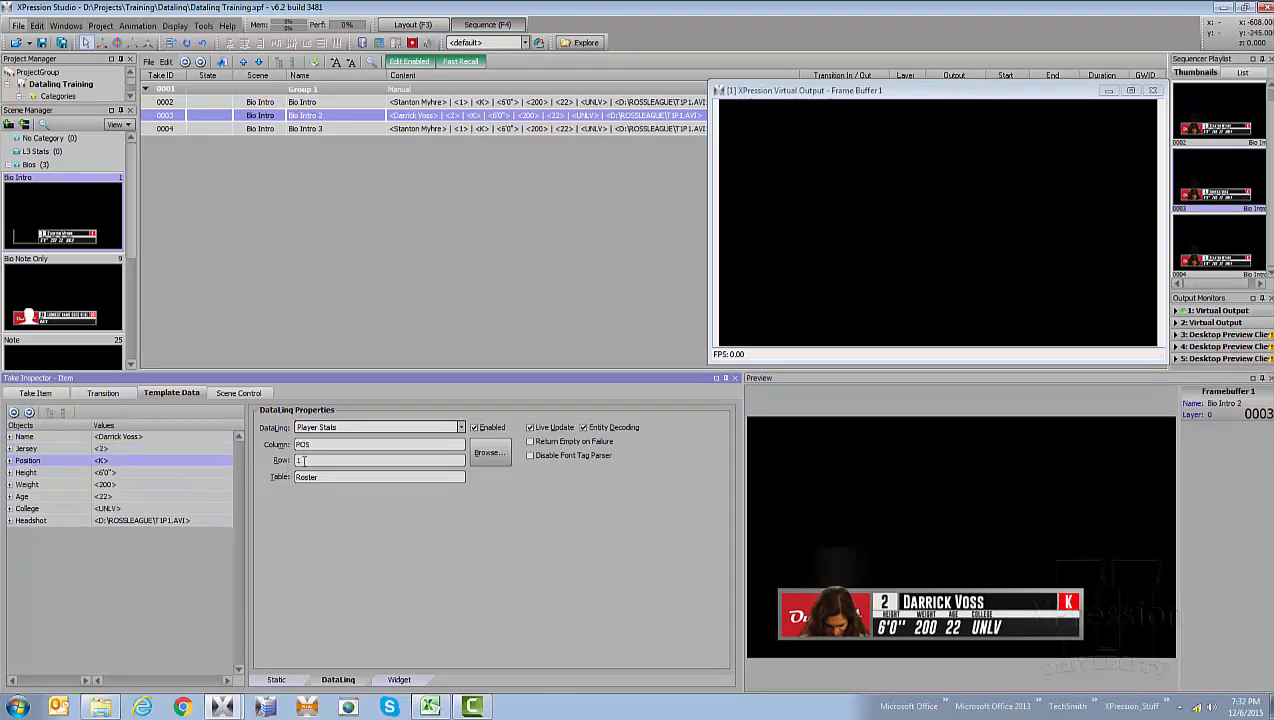
# - Set the DataLinq row to 2 for the Height, Weight and Age objects of Bio Intro 2
pyautogui.click(182, 474)
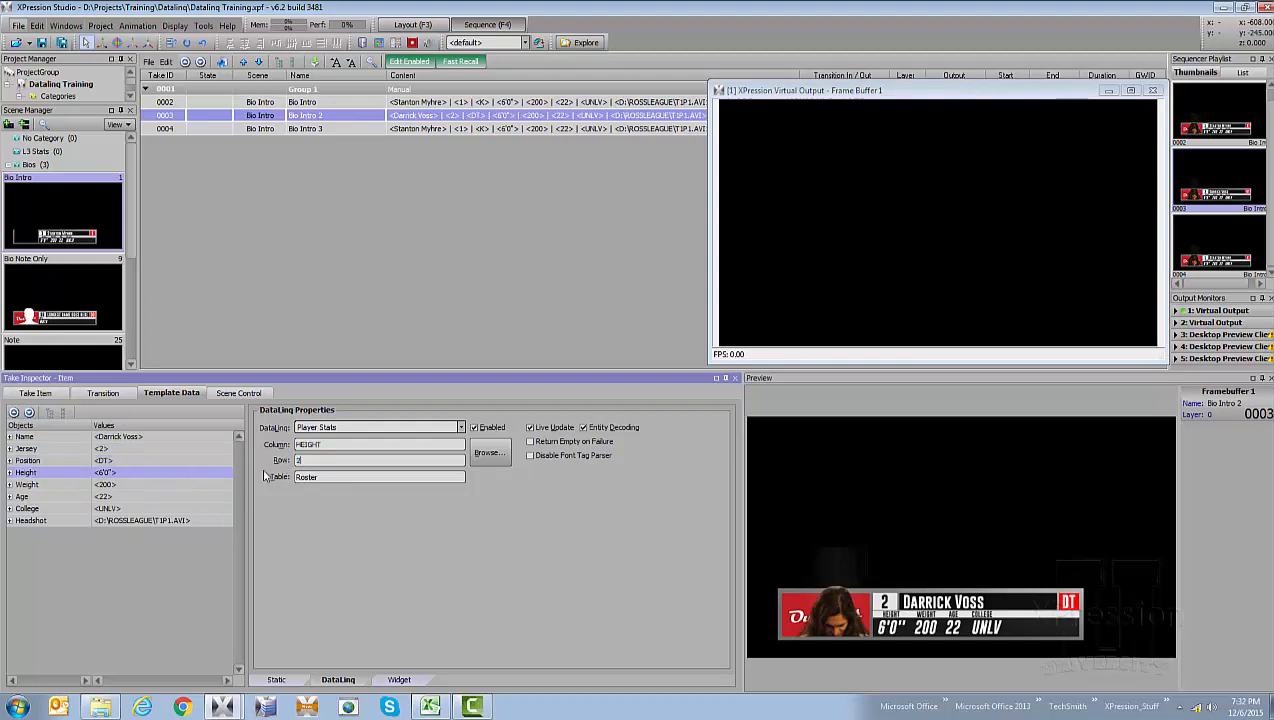
pyautogui.click(192, 486)
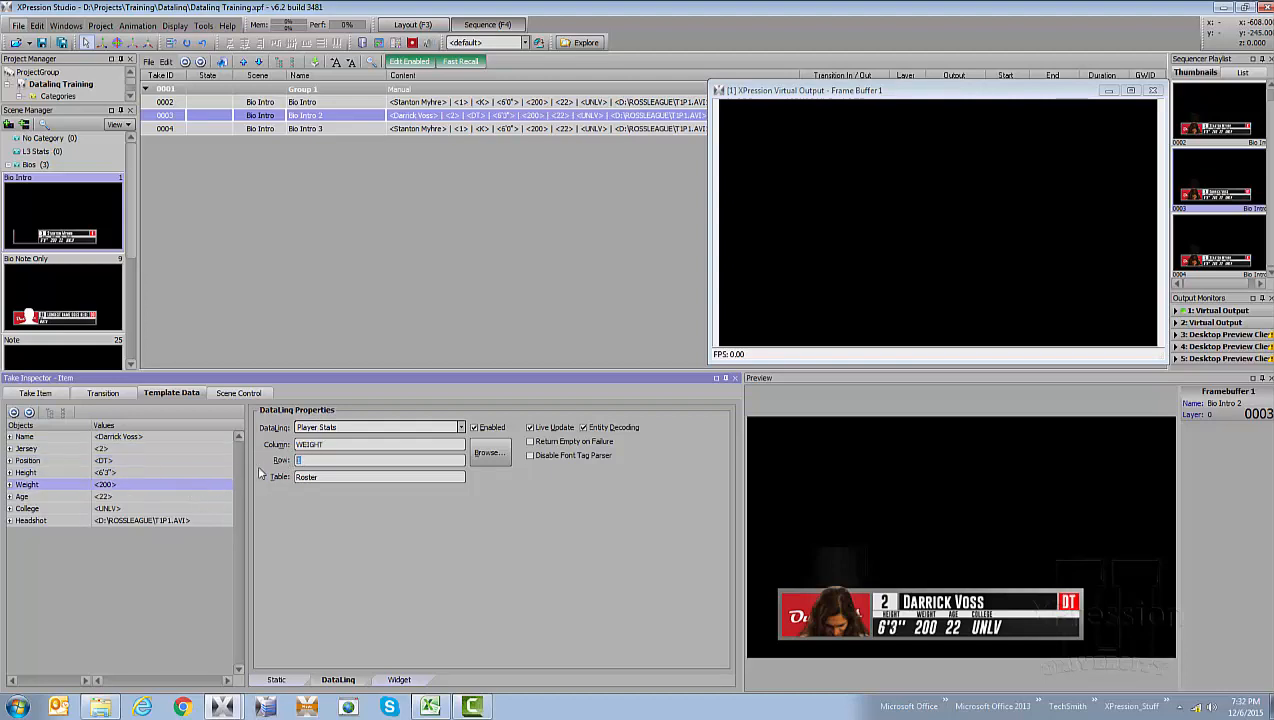
pyautogui.click(191, 494)
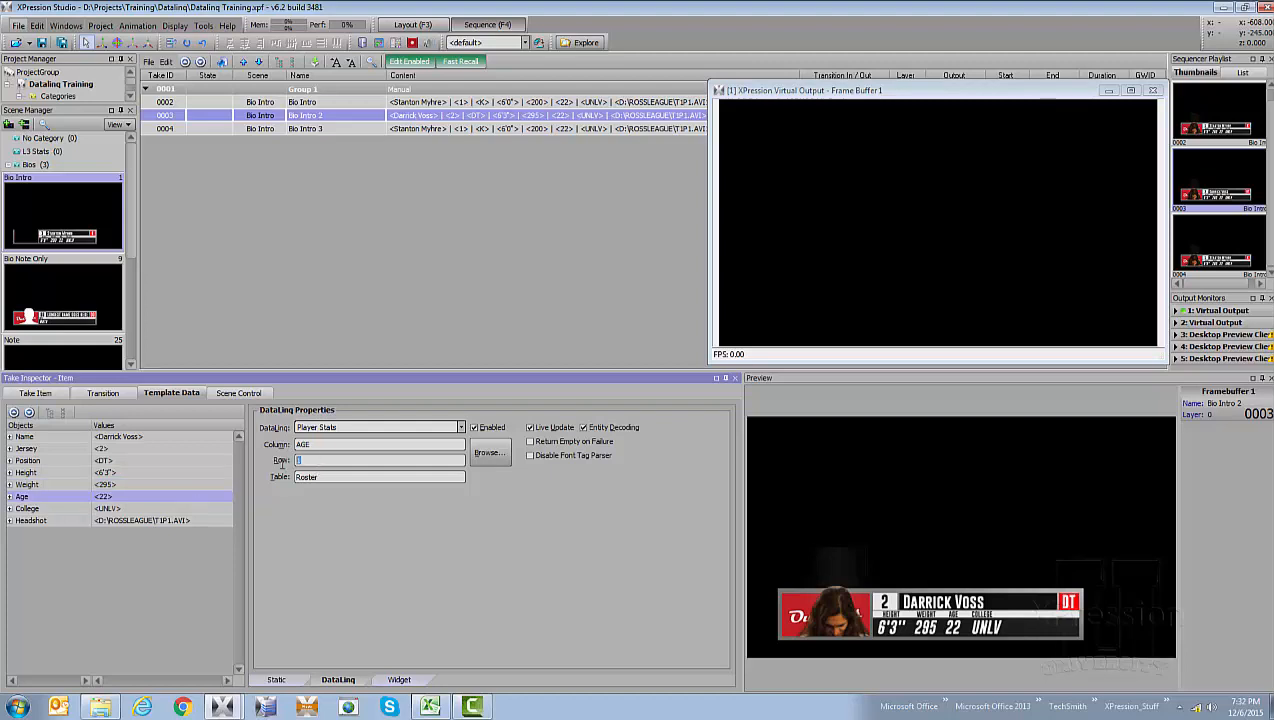
# - Set the DataLinq row to 2 for the College and Headshot objects of Bio Intro 2
pyautogui.click(213, 500)
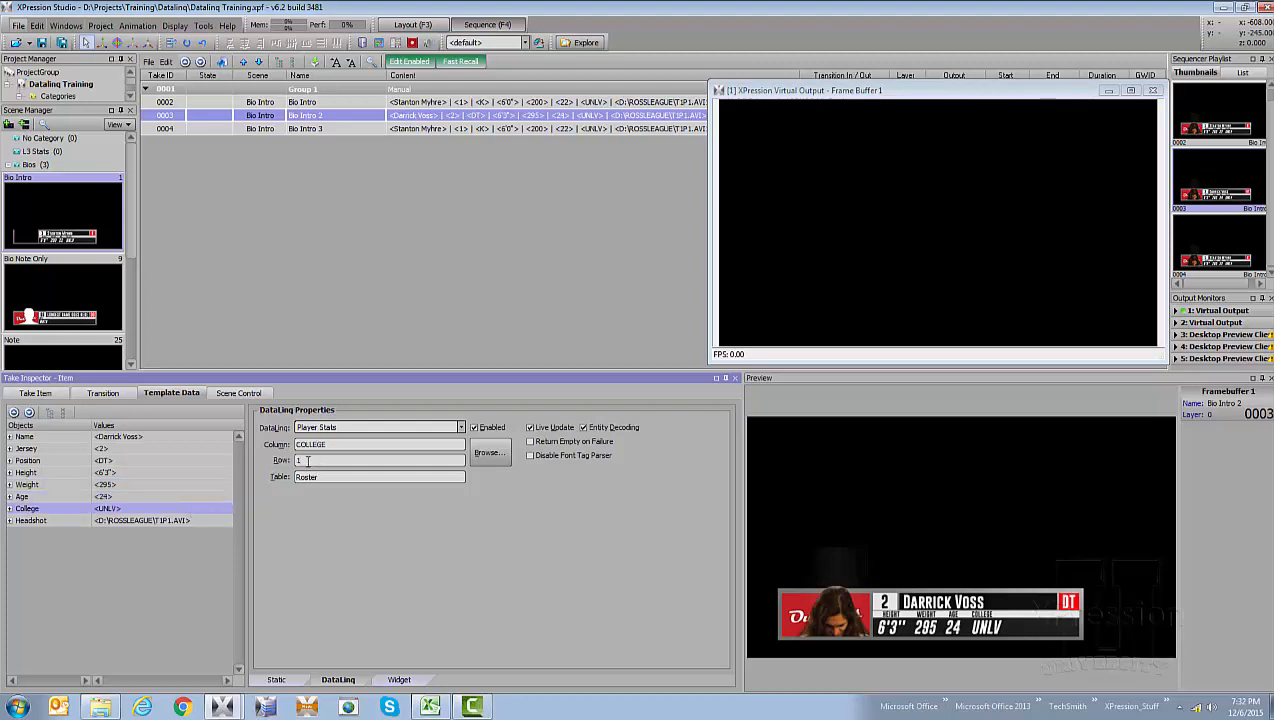
pyautogui.moveTo(308, 461); pyautogui.dragTo(276, 462)
pyautogui.write('2')
pyautogui.click(199, 510)
pyautogui.click(113, 521)
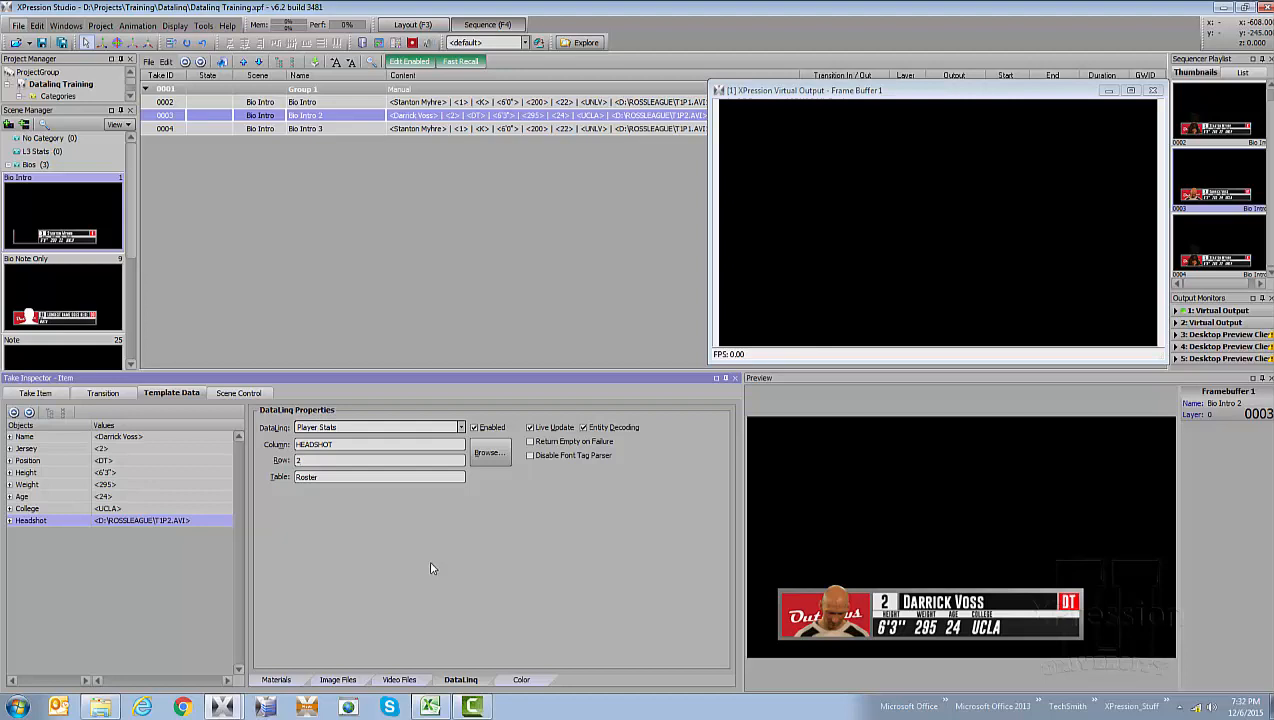
# - Set the DataLinq row to 3 for the Name and Jersey objects of take item 0004, Bio Intro 3
pyautogui.click(212, 130)
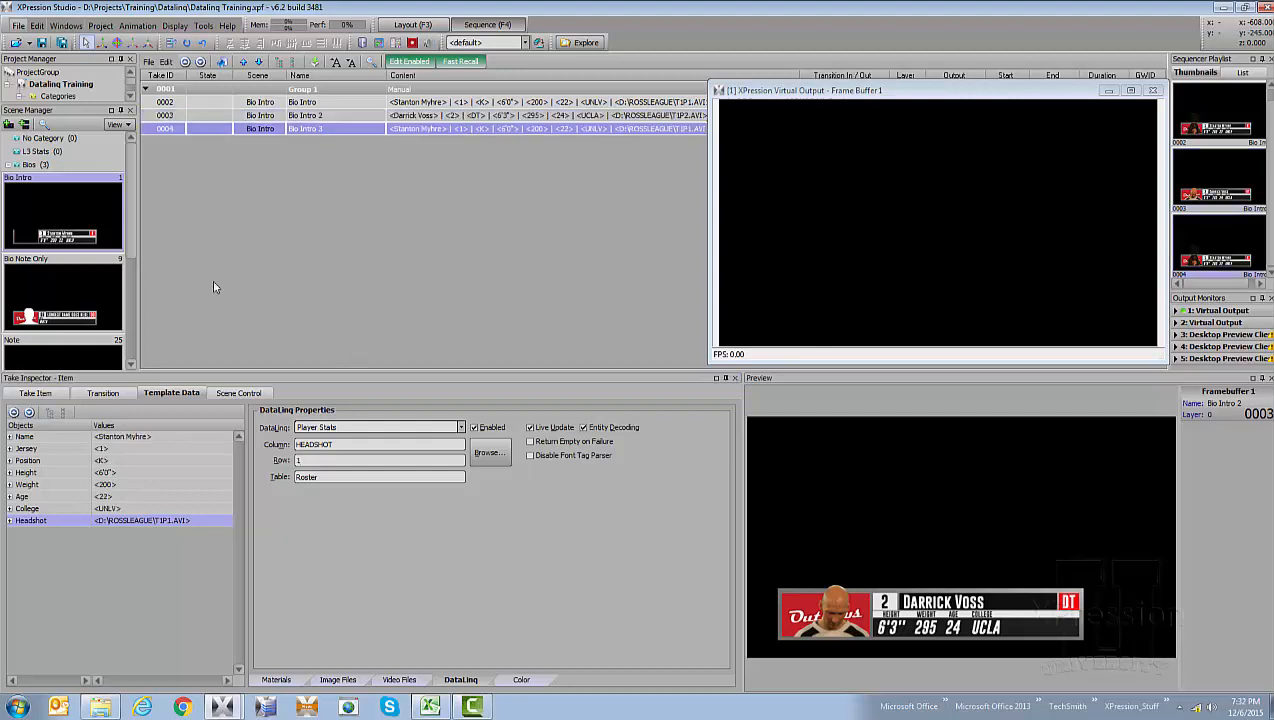
pyautogui.click(202, 440)
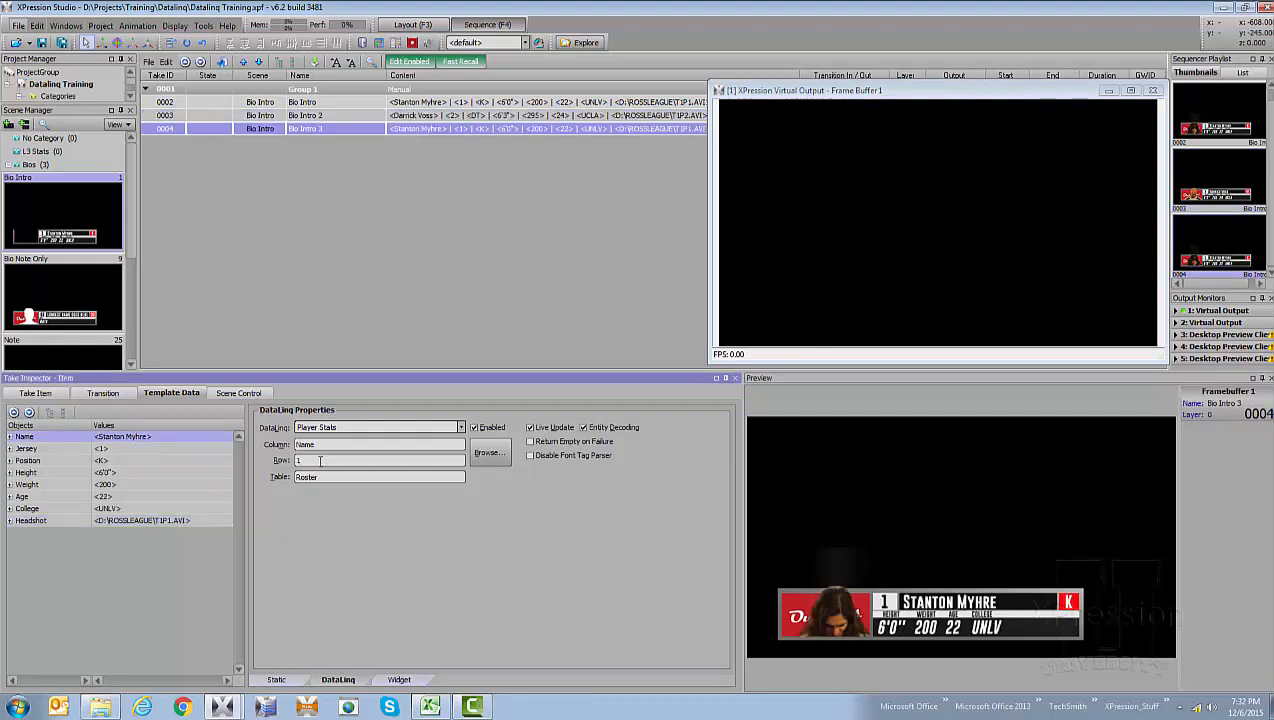
pyautogui.write('3')
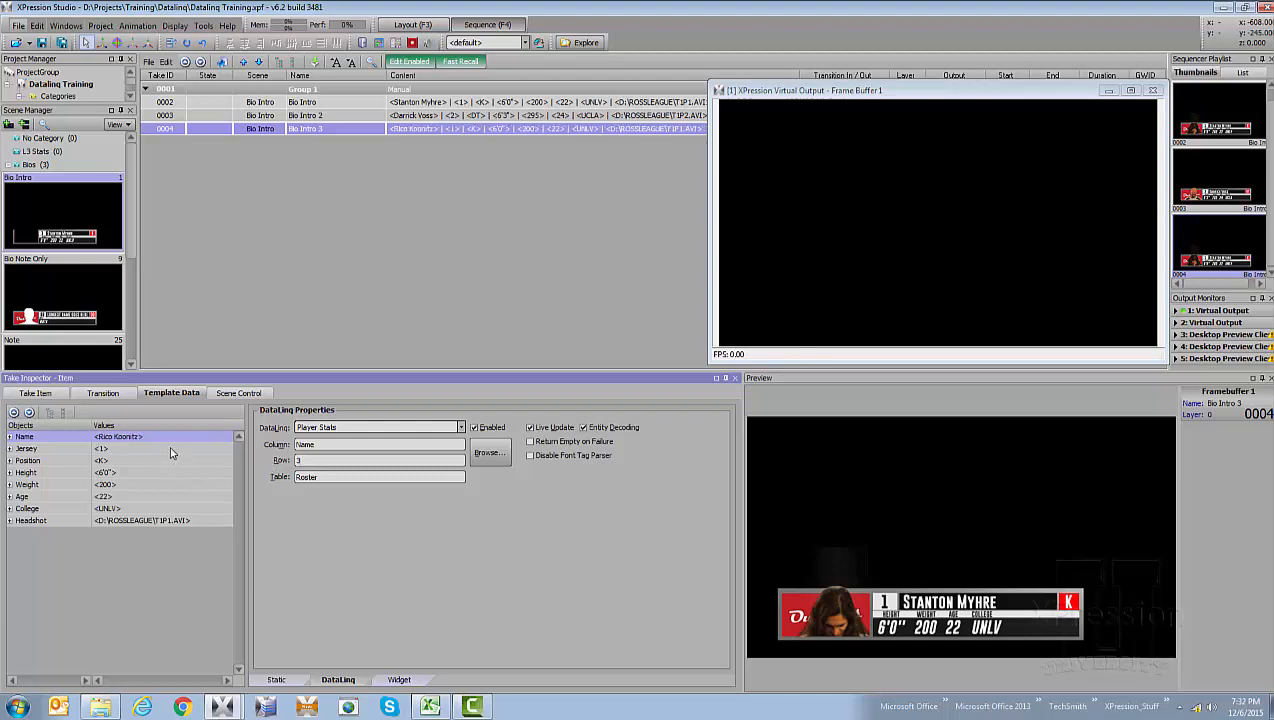
pyautogui.click(172, 449)
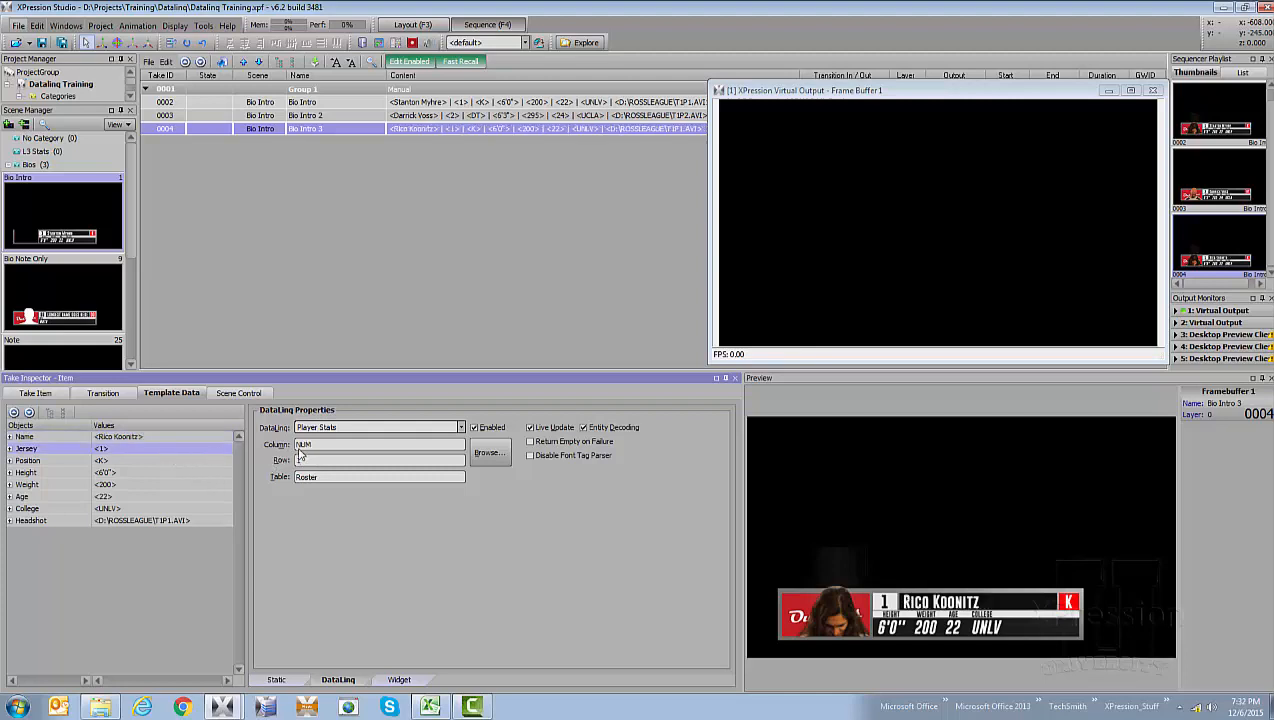
# - Set the DataLinq row to 3 for the Position and Height objects of Bio Intro 3
pyautogui.click(150, 459)
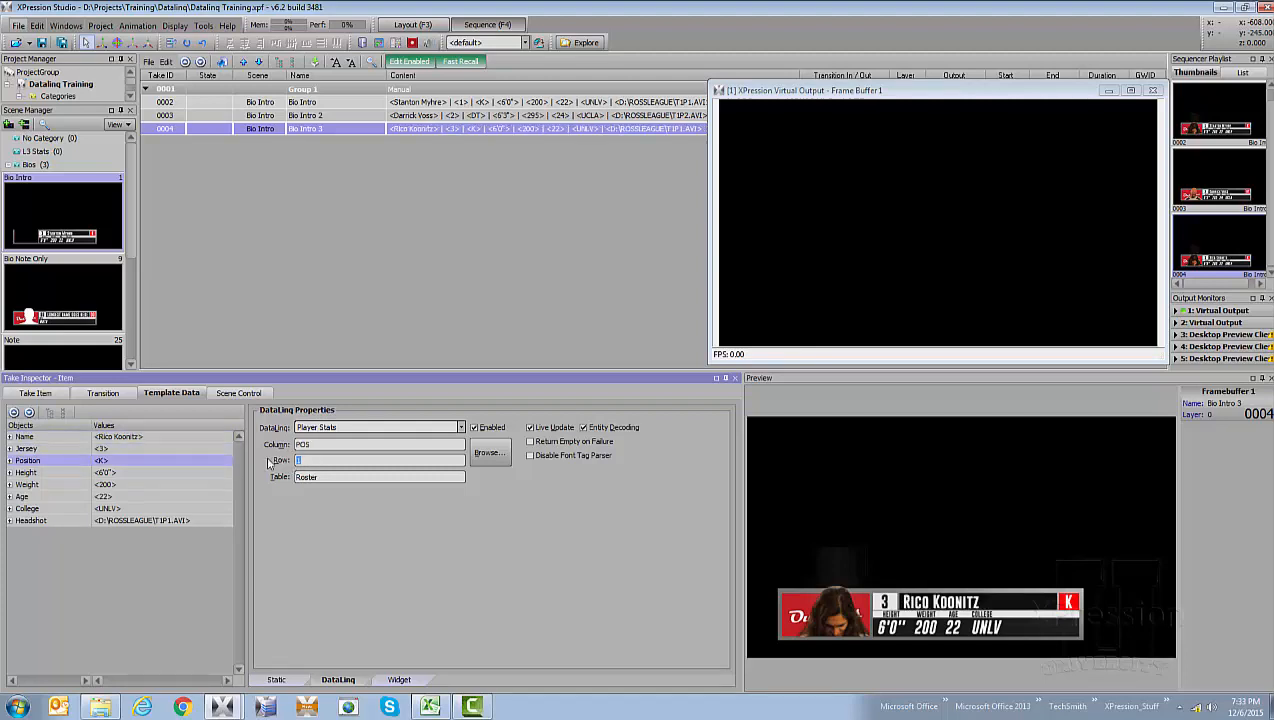
pyautogui.write('3')
pyautogui.click(232, 472)
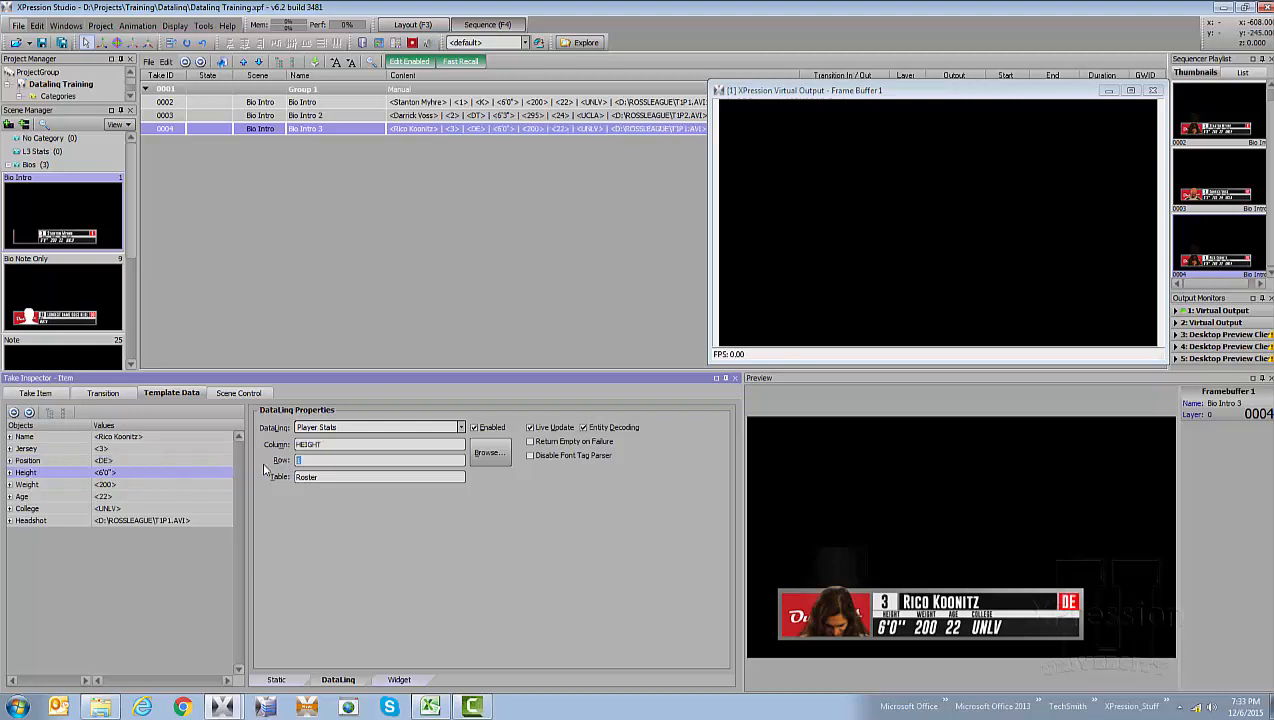
pyautogui.write('3')
# - Set the DataLinq row to 3 for the Weight and Age objects of Bio Intro 3, and open the College object's DataLinq properties
pyautogui.click(200, 485)
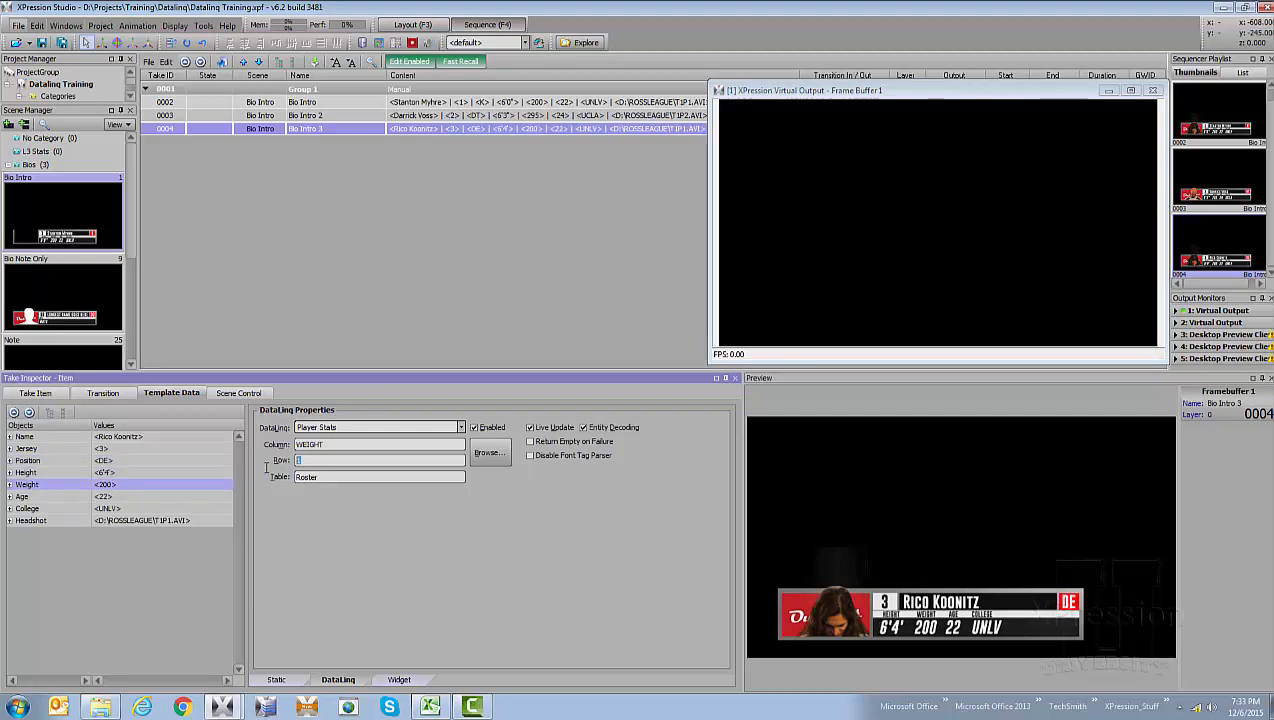
pyautogui.click(201, 496)
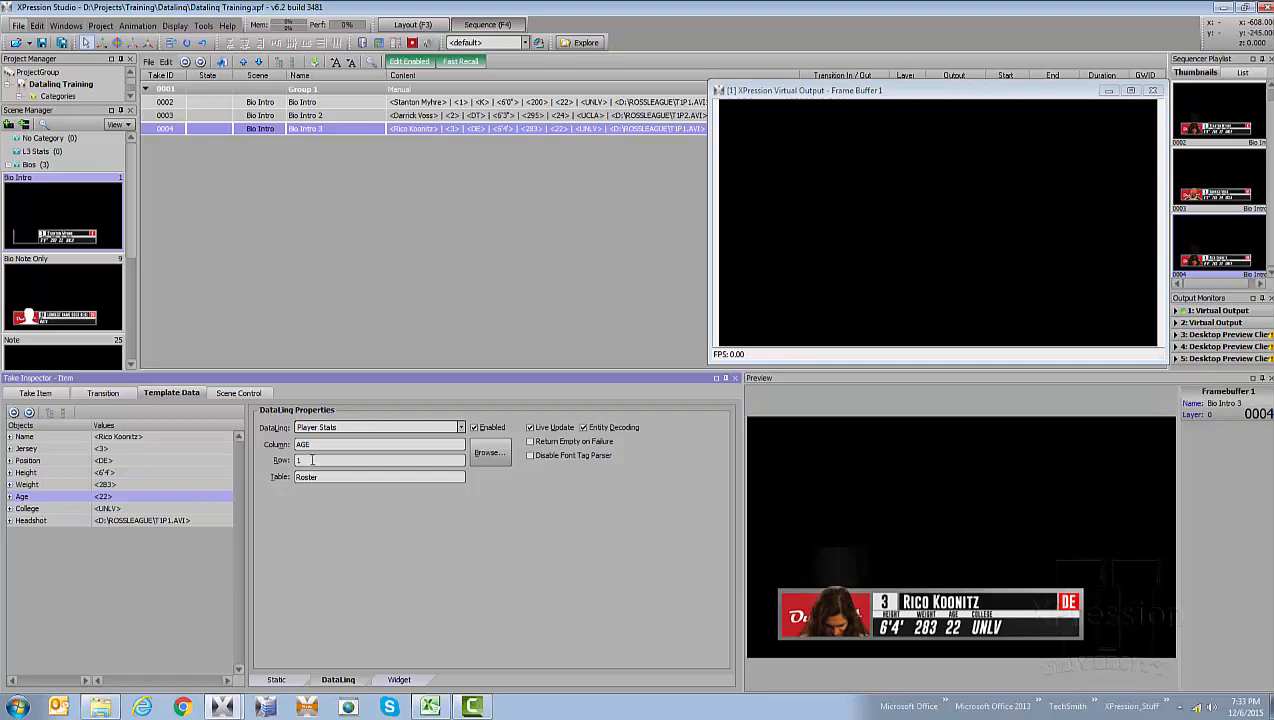
pyautogui.click(211, 511)
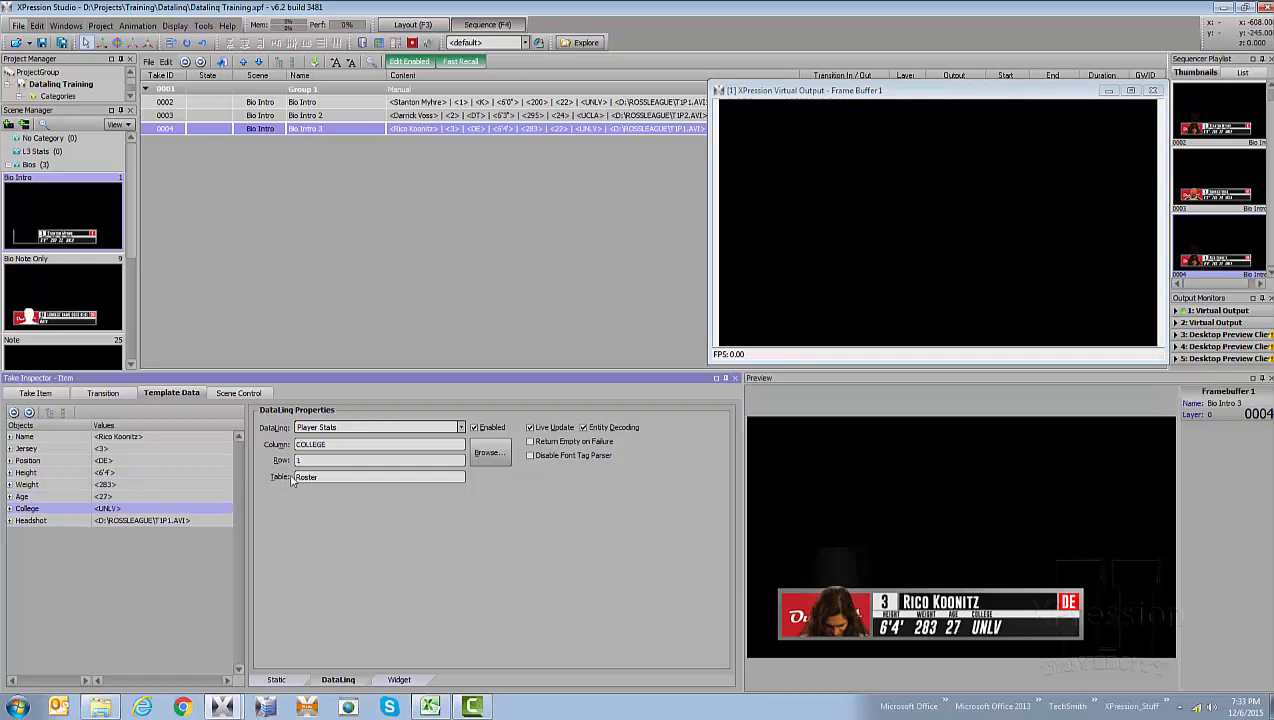